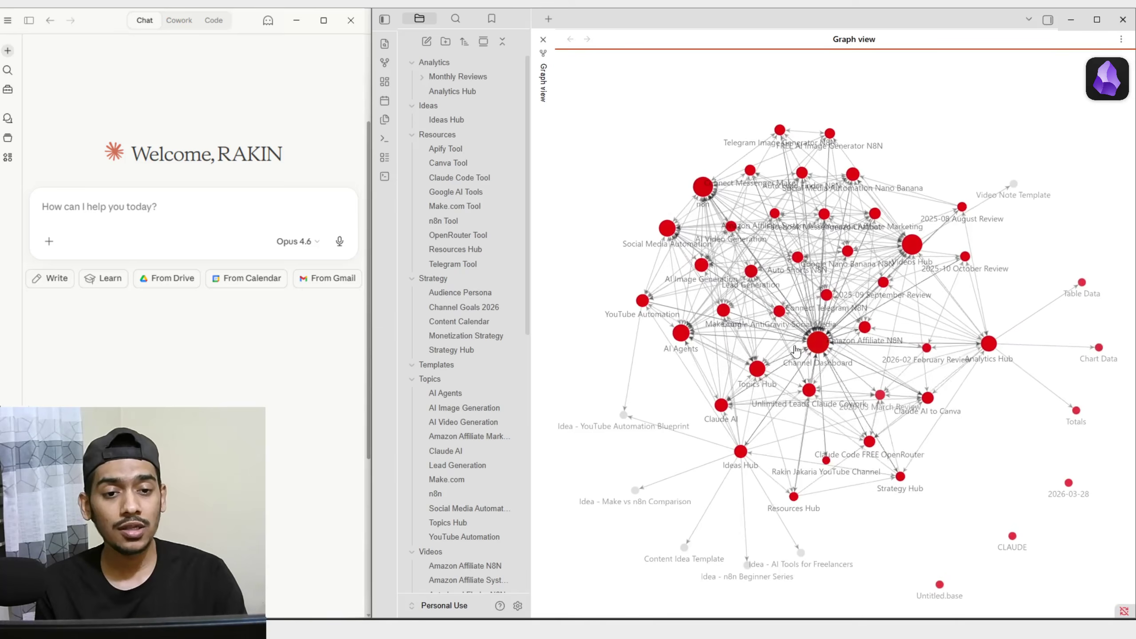
Open the n8n note from the graph and read its Top n8n Videos and content categories
click(714, 205)
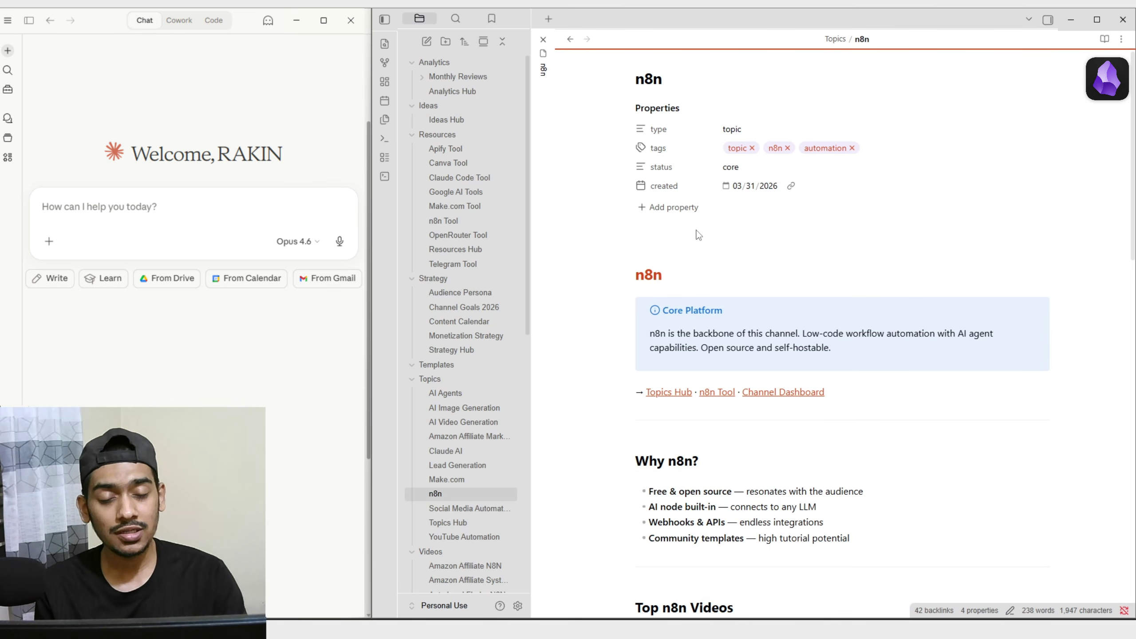
scroll(689, 230, down, 7)
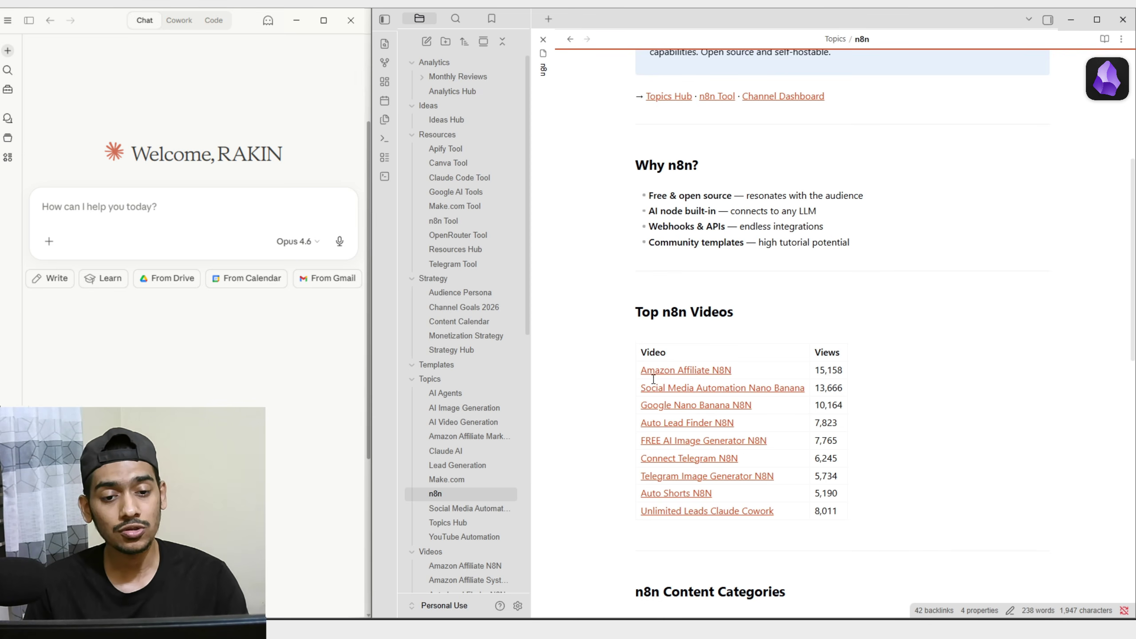
scroll(756, 416, down, 4)
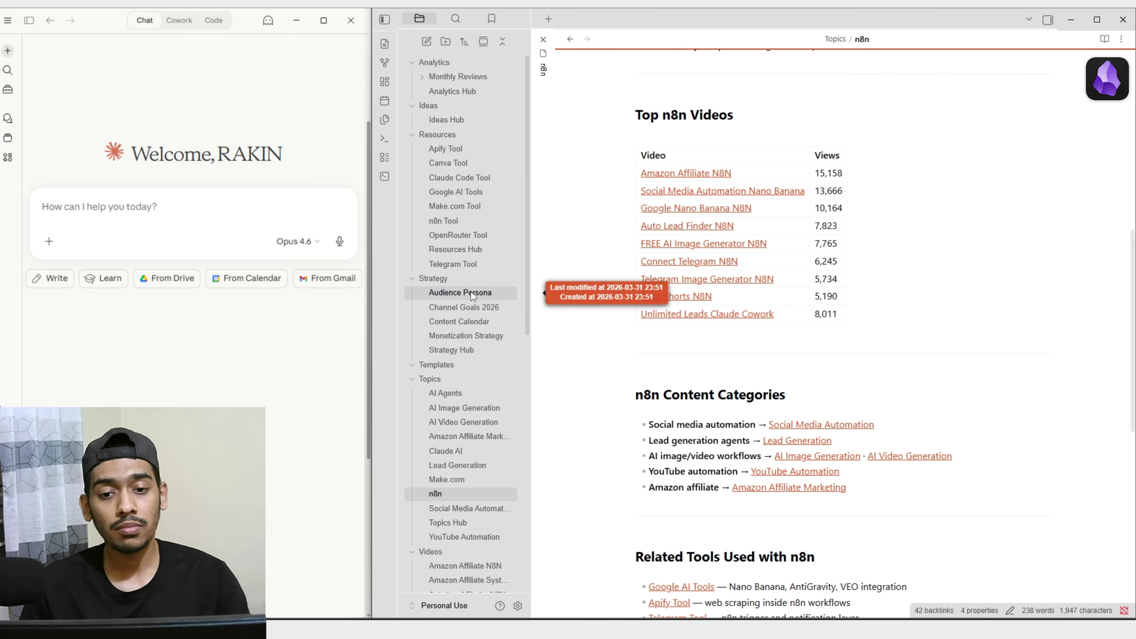
Read through the Strategy notes: Audience Persona, Channel Goals 2026, Content Calendar, Monetization Strategy and Strategy Hub
click(506, 291)
scroll(610, 305, down, 12)
click(463, 307)
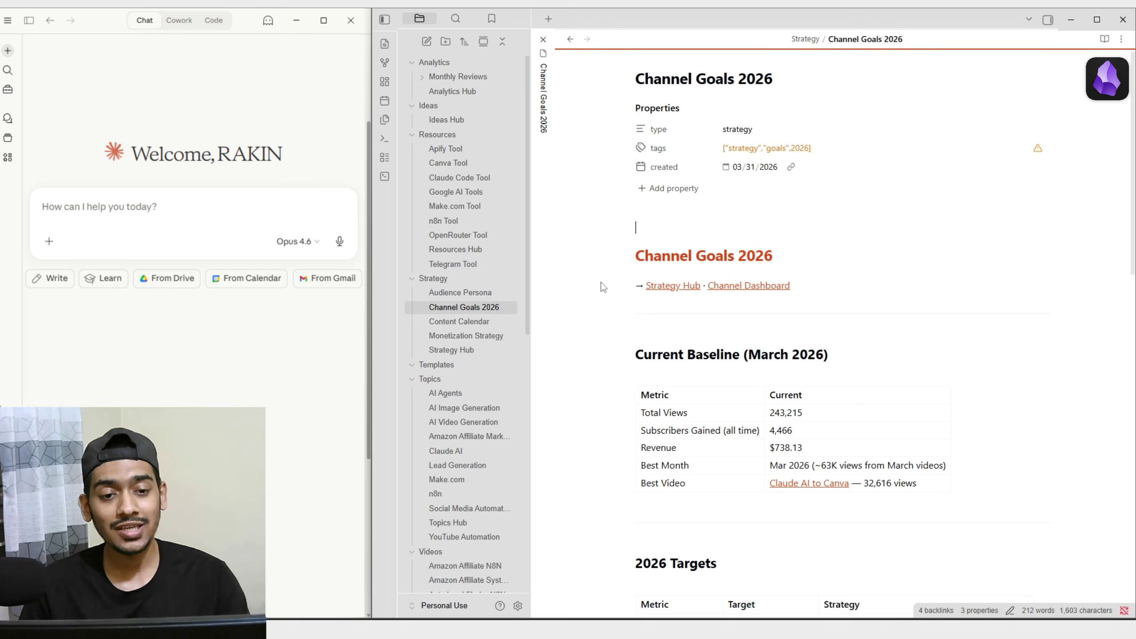
scroll(606, 285, down, 8)
click(472, 323)
scroll(598, 278, down, 15)
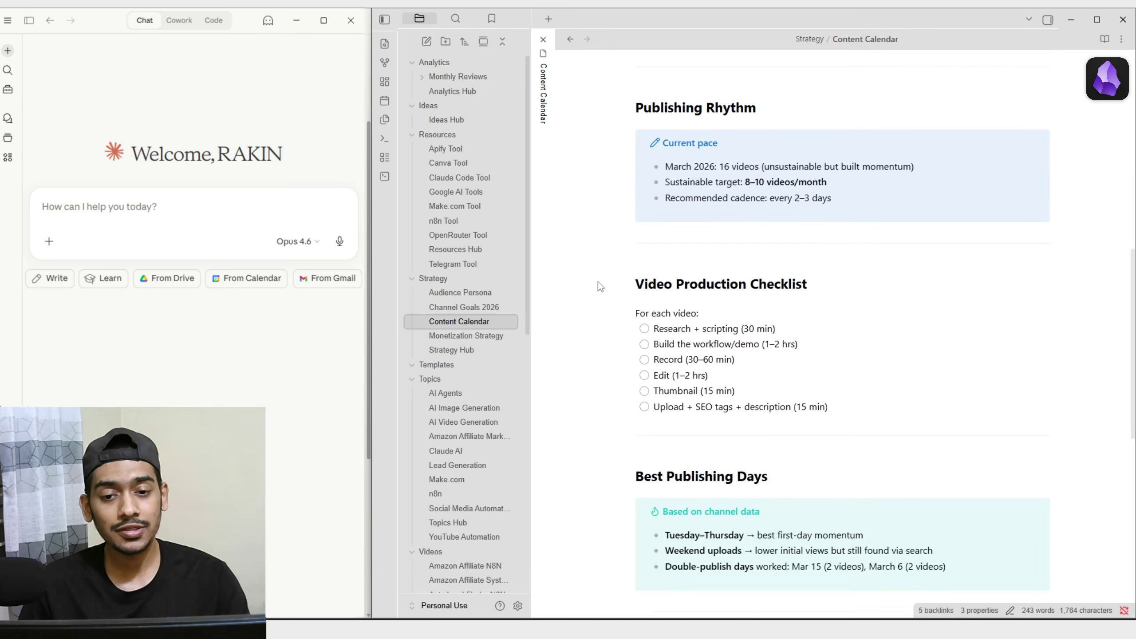
click(504, 336)
scroll(563, 246, down, 10)
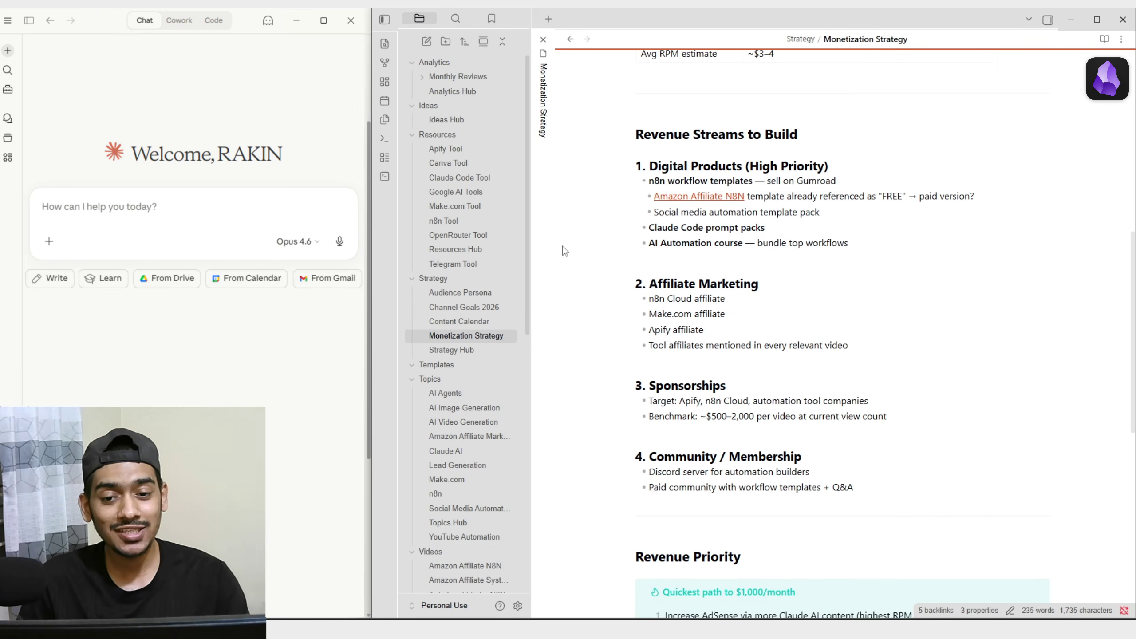
click(483, 349)
scroll(603, 272, down, 10)
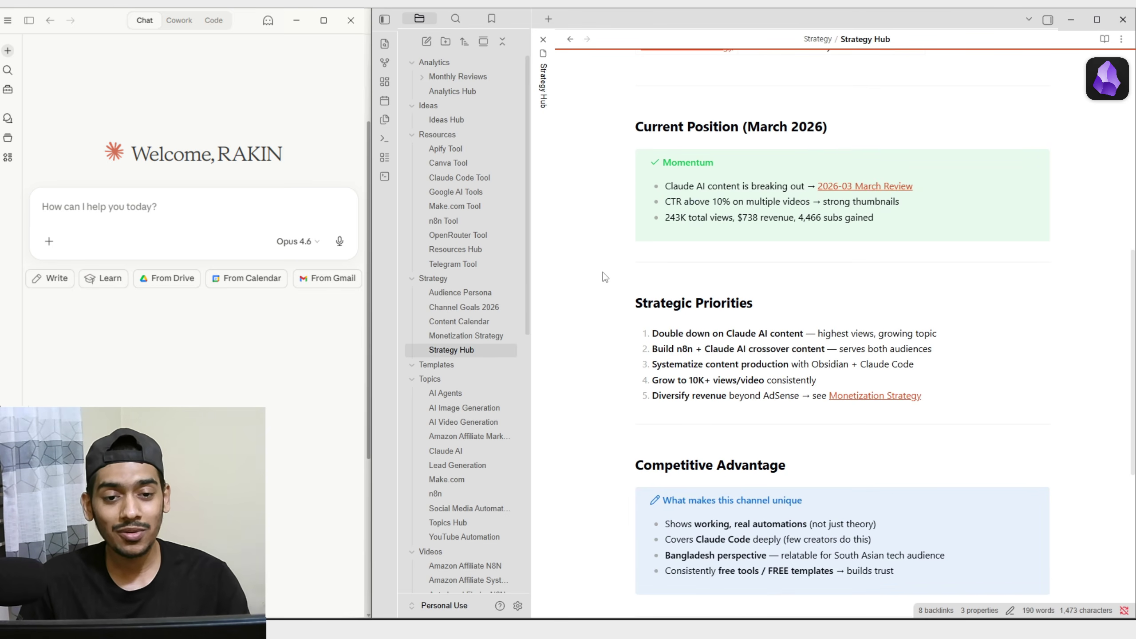
scroll(589, 274, down, 8)
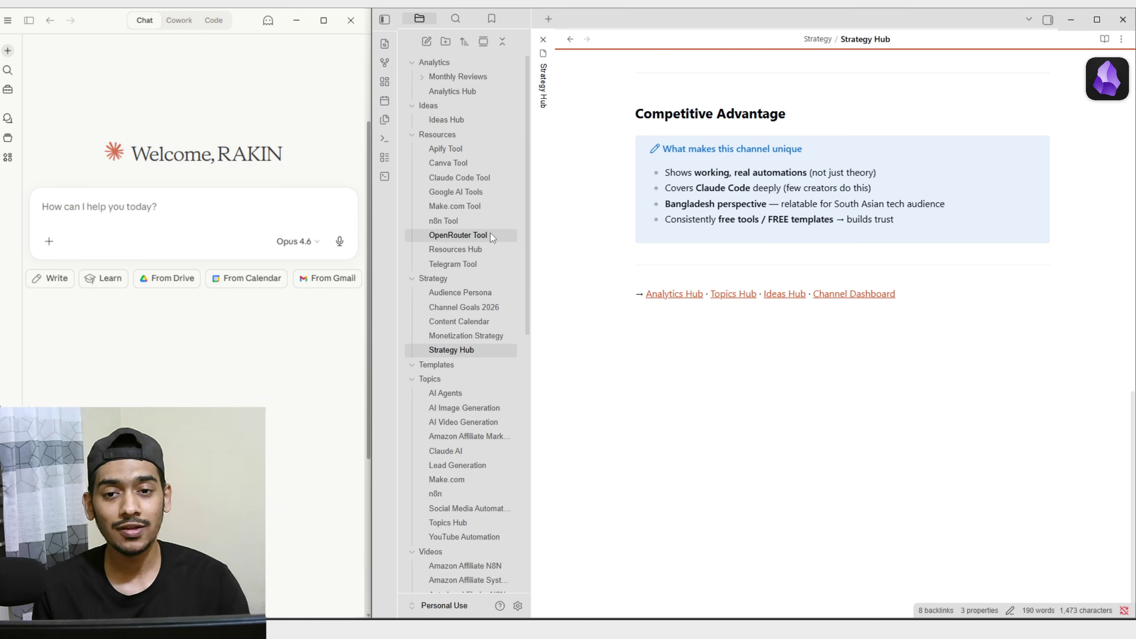
Open the Ideas Hub note and examine its pipeline overview, active ideas and idea sources
click(449, 119)
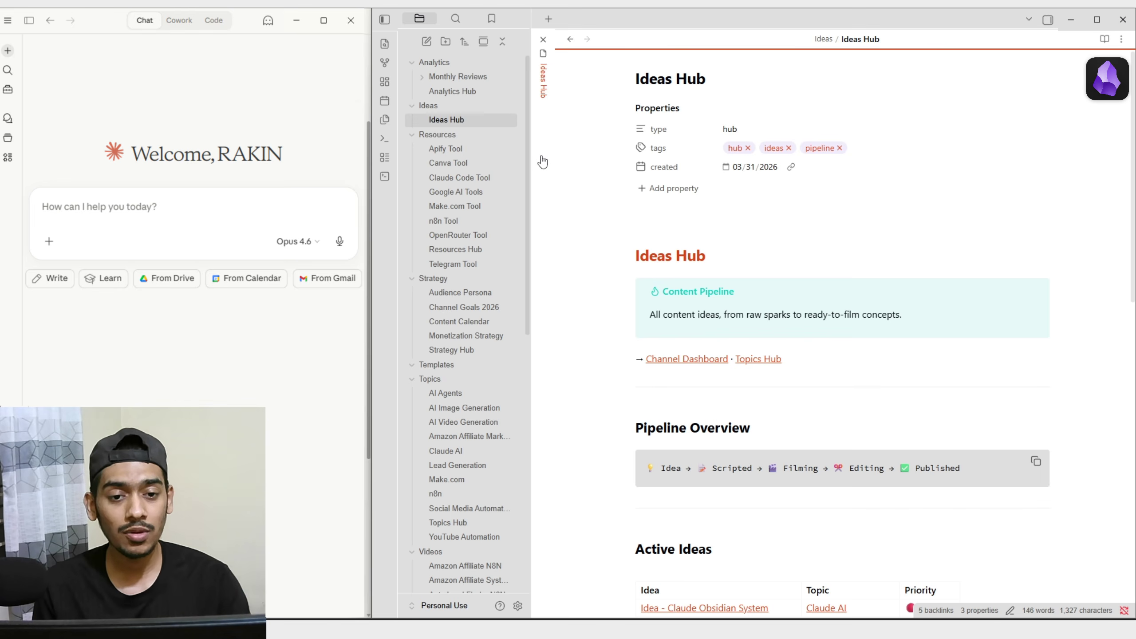
scroll(604, 223, down, 5)
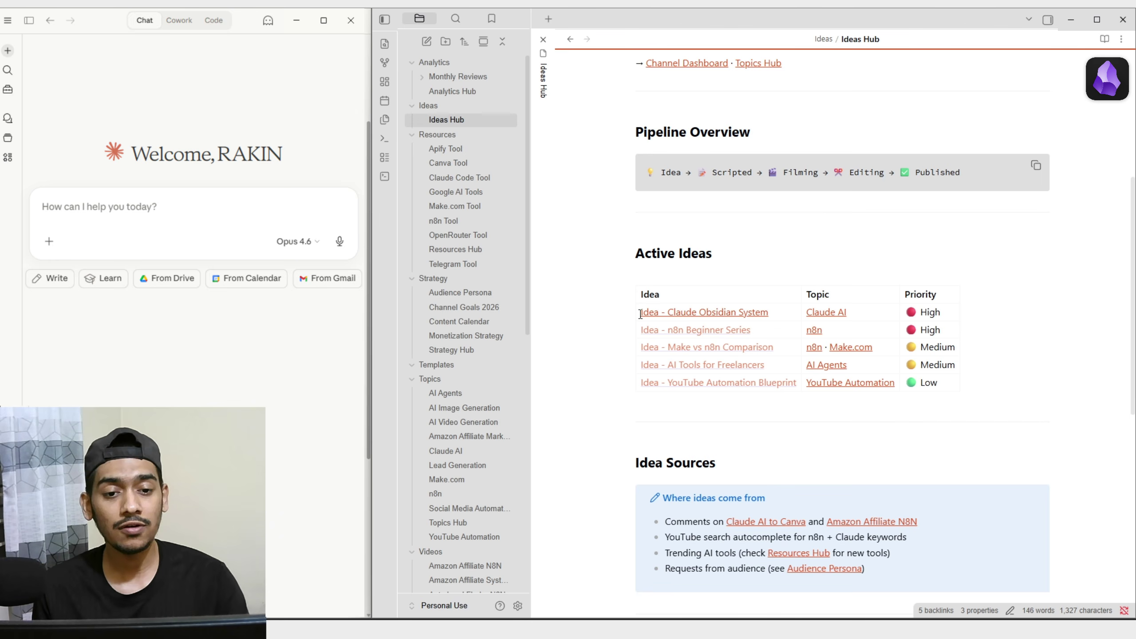
mouse_move(660, 319)
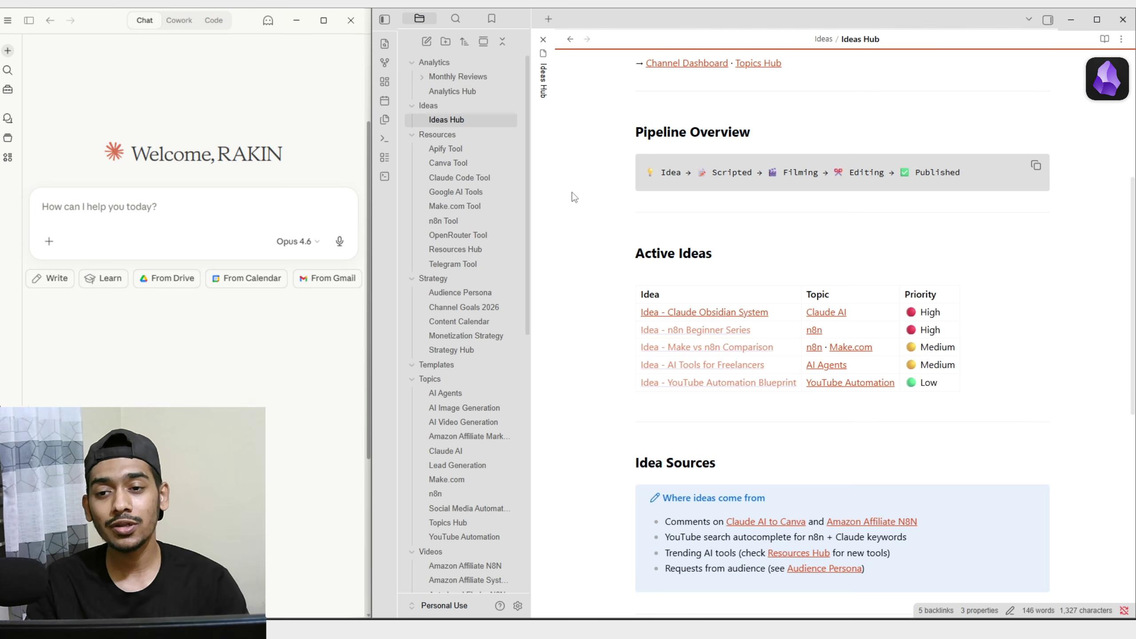
scroll(574, 197, down, 4)
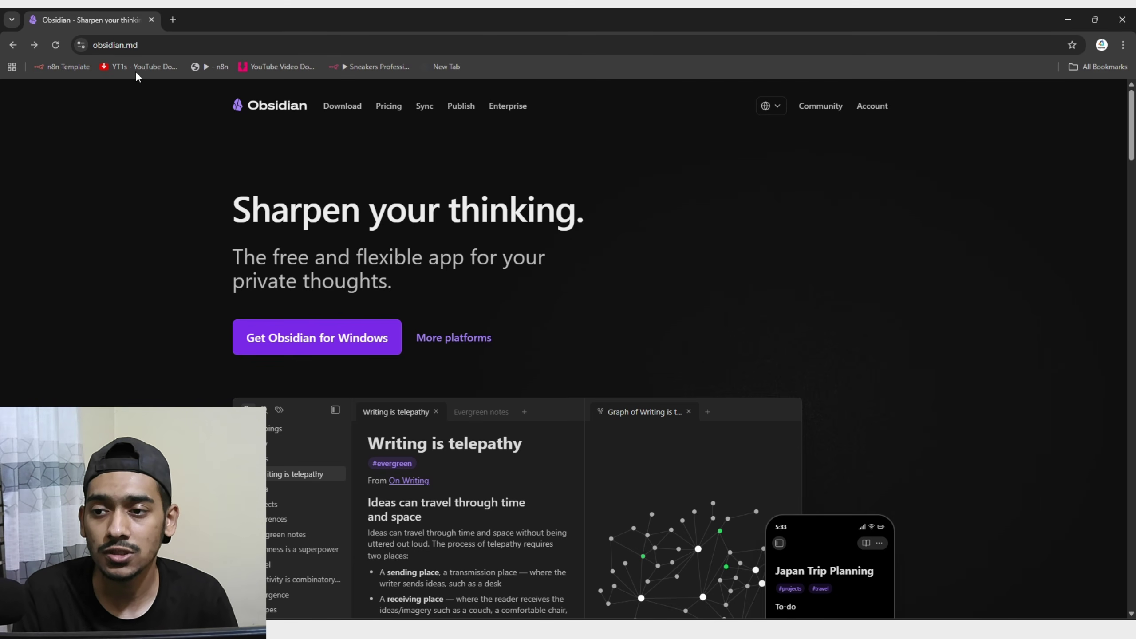
Open the page with more platforms on obsidian.md and review the available app downloads
click(164, 44)
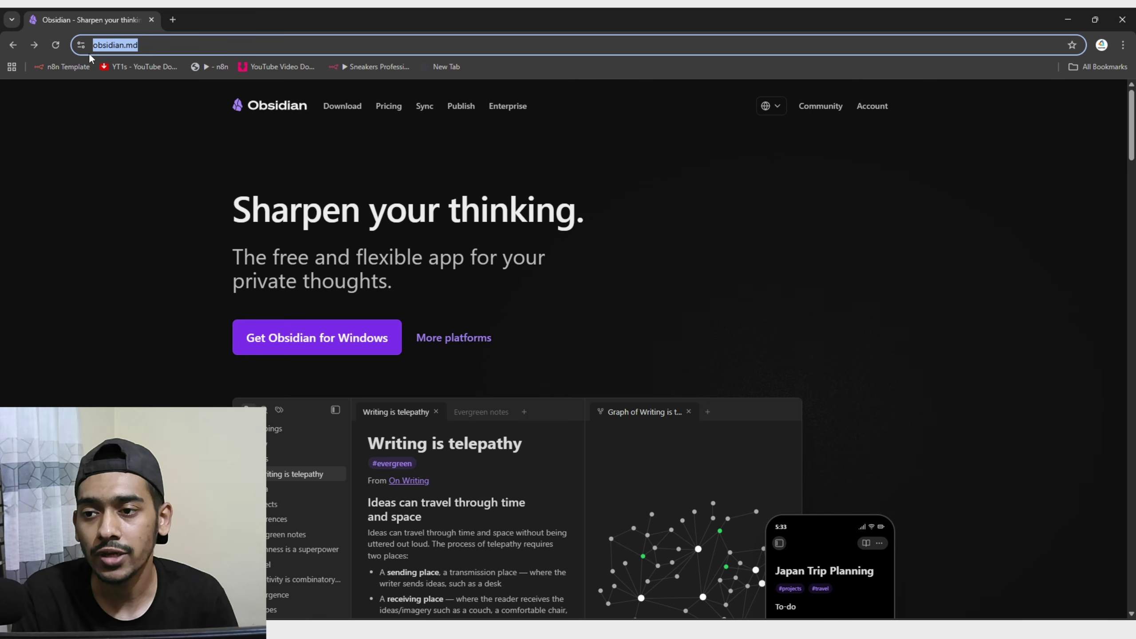
click(166, 211)
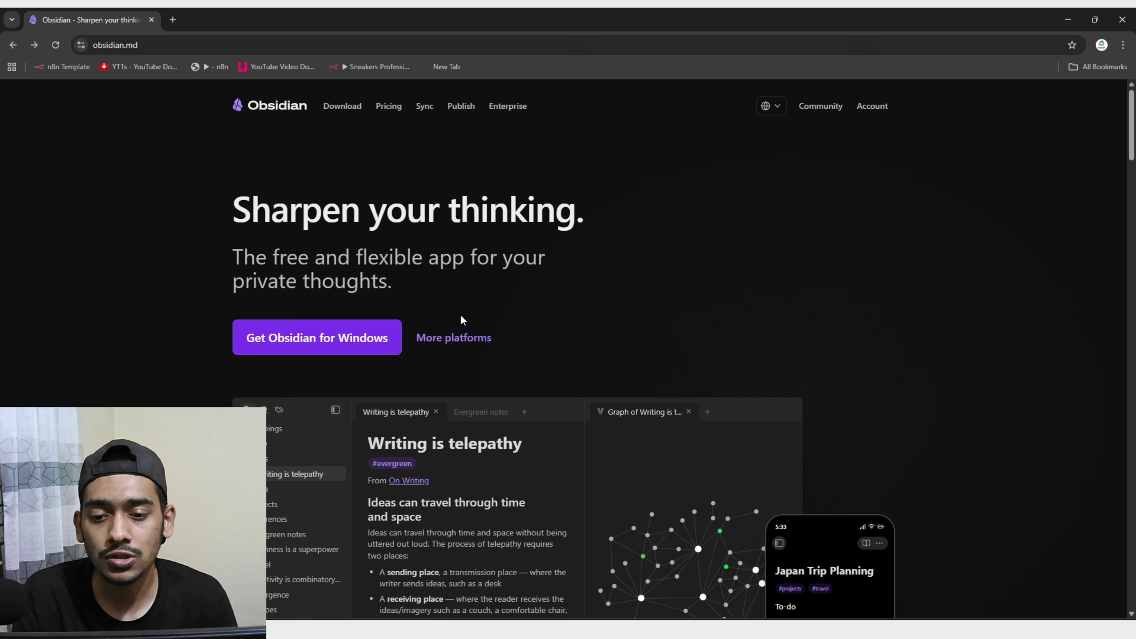
click(463, 338)
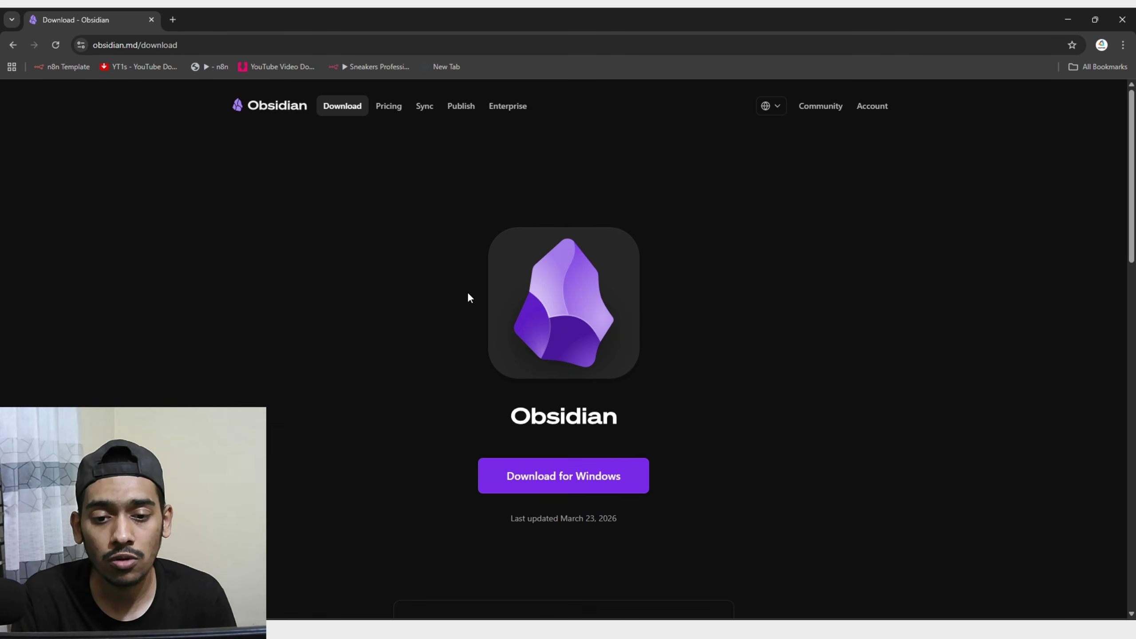
scroll(542, 322, down, 5)
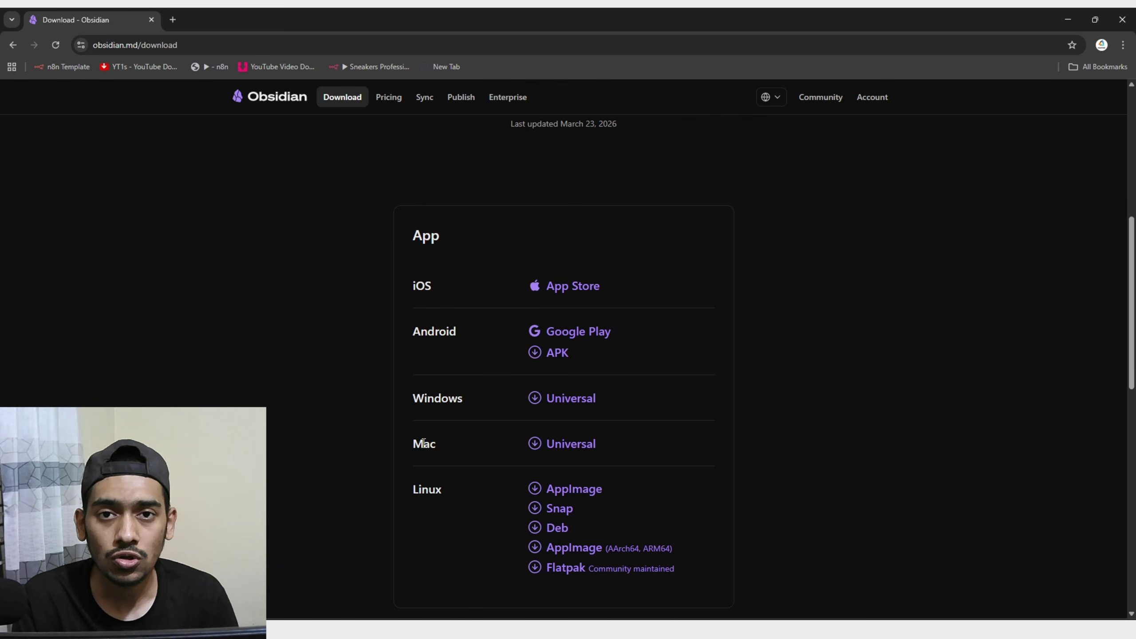
scroll(368, 393, up, 5)
Switch to the Obsidian app and start a new local vault named "Claude Brain"
click(807, 628)
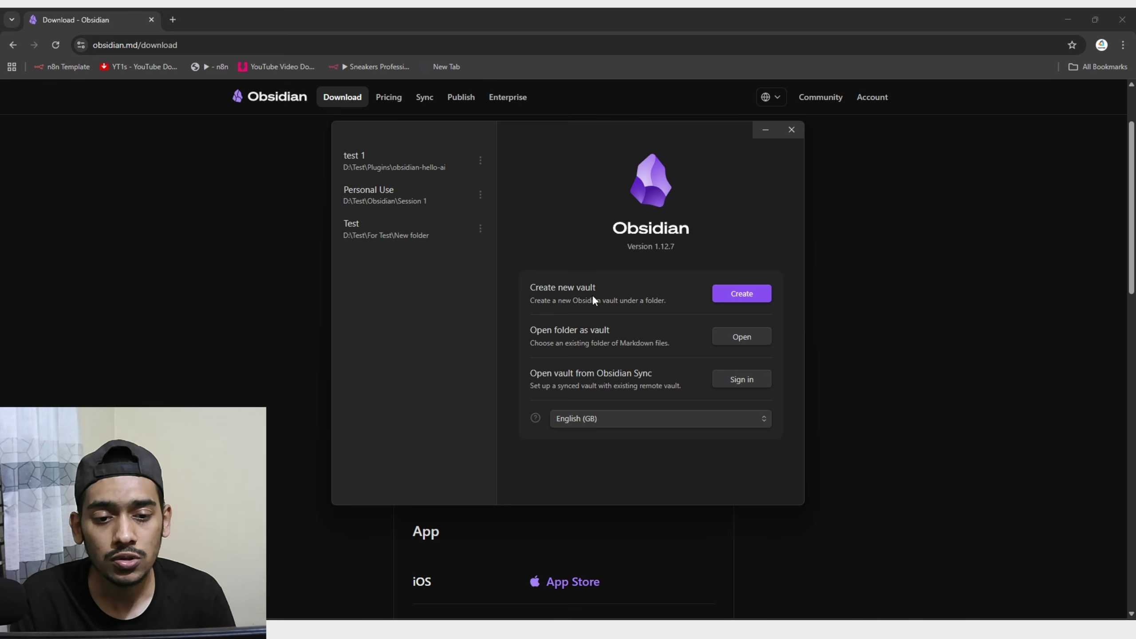
click(727, 296)
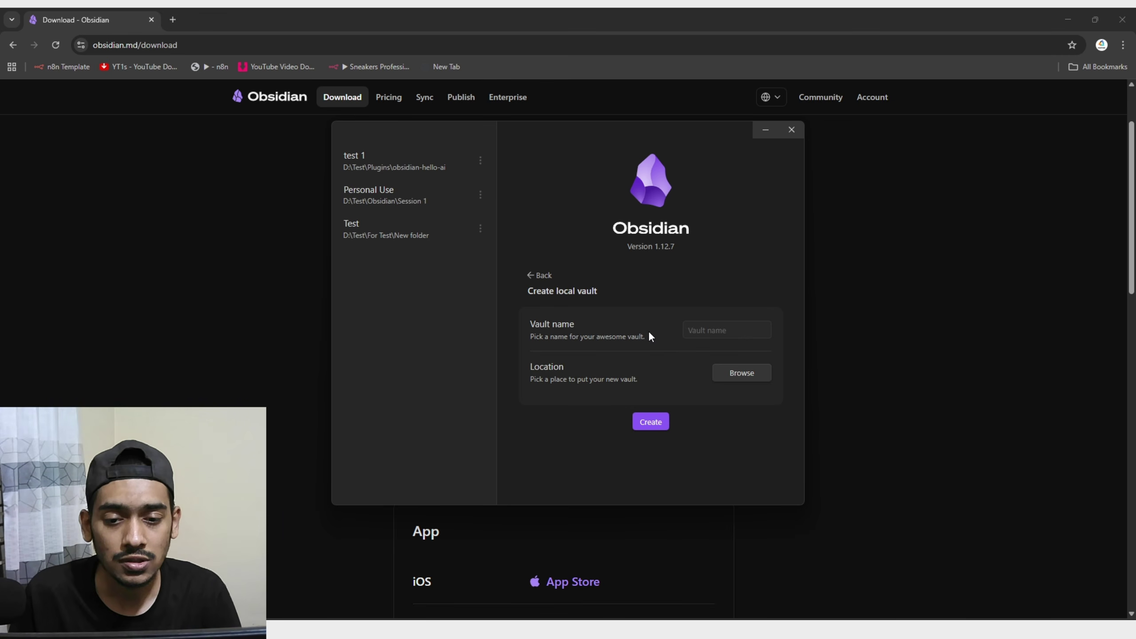
click(695, 323)
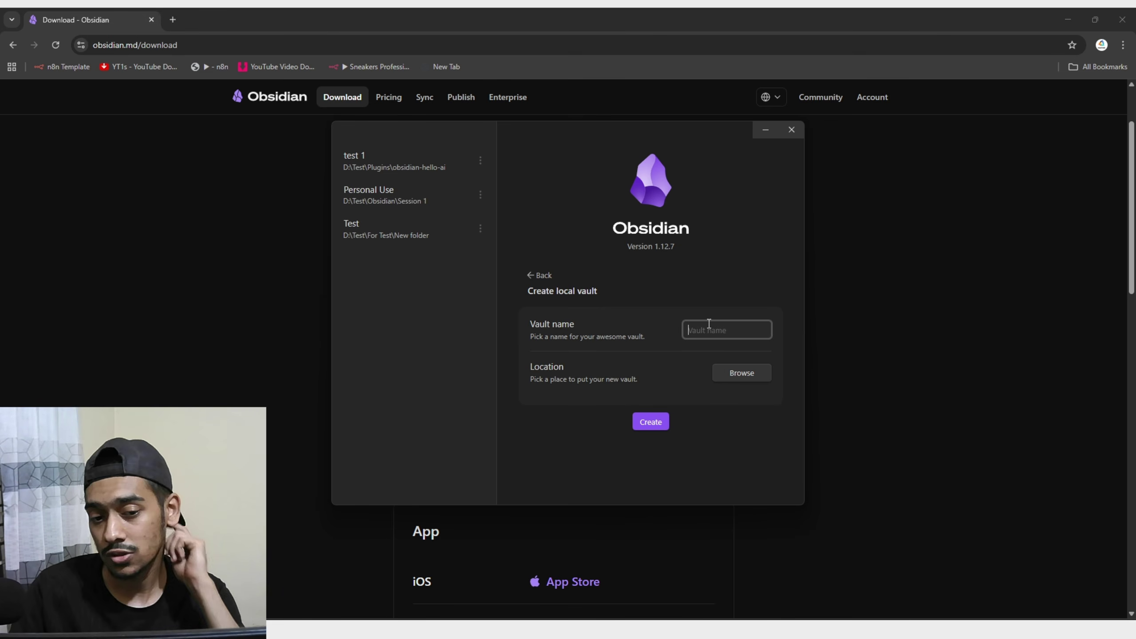
text(Claude Brain)
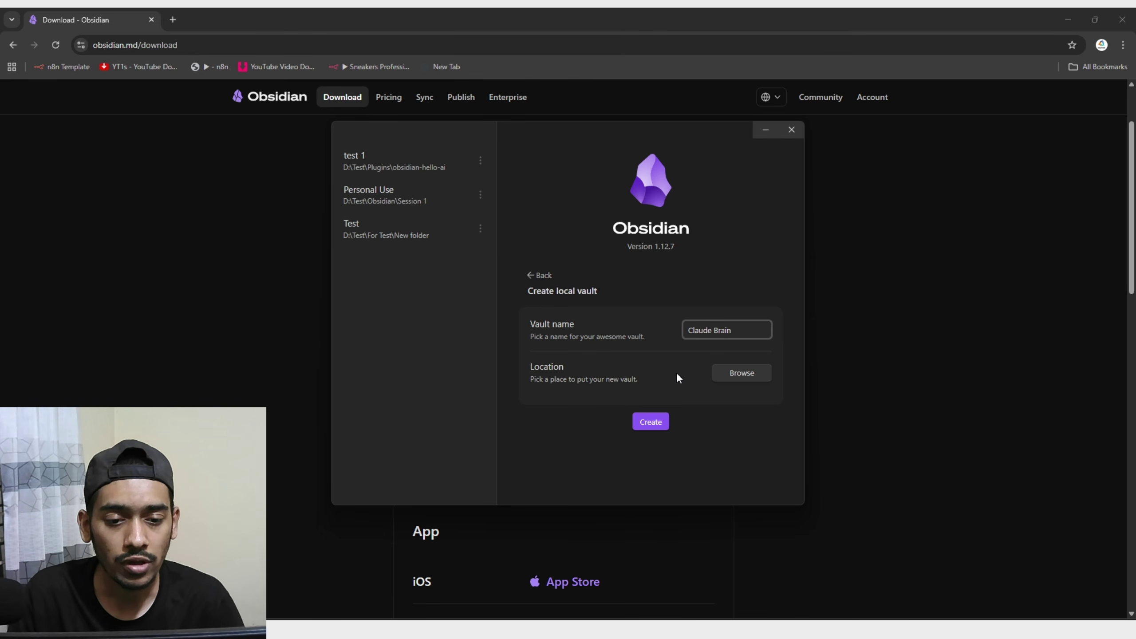
Create the vault inside a new folder named "Obsedian for Claude" in D:\New folder (2) and maximize its window
click(727, 377)
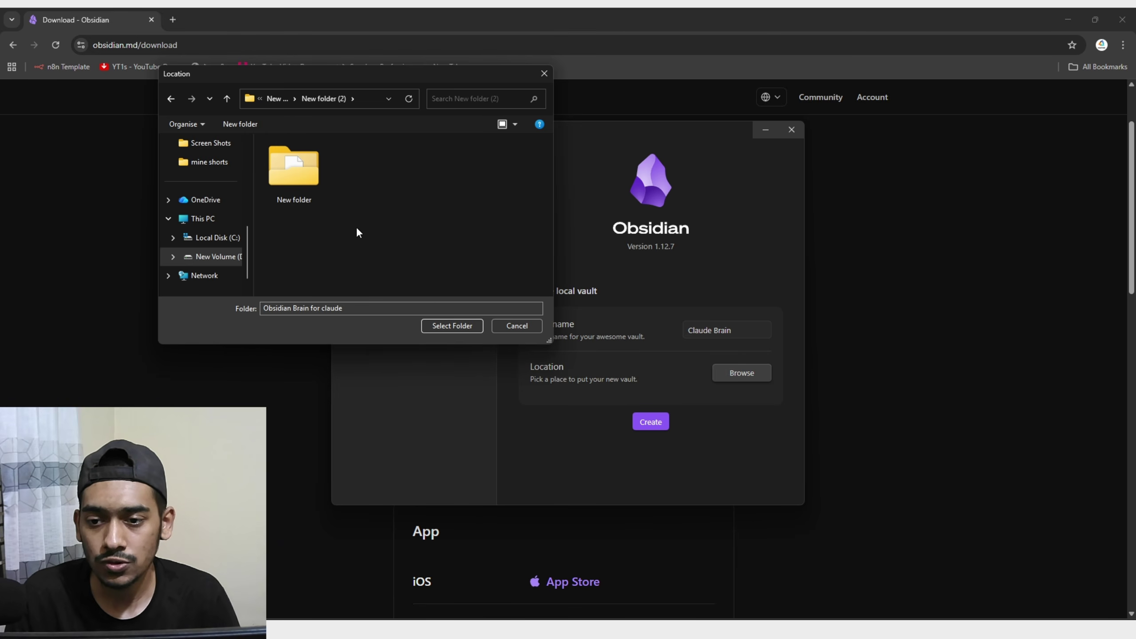
right_click(365, 174)
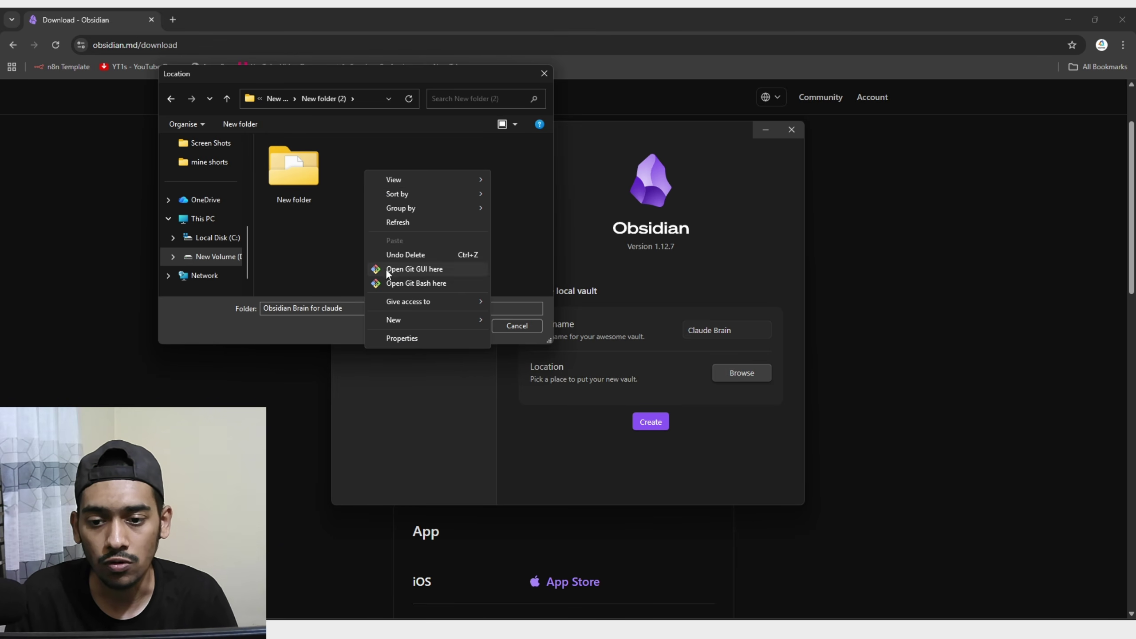
mouse_move(394, 322)
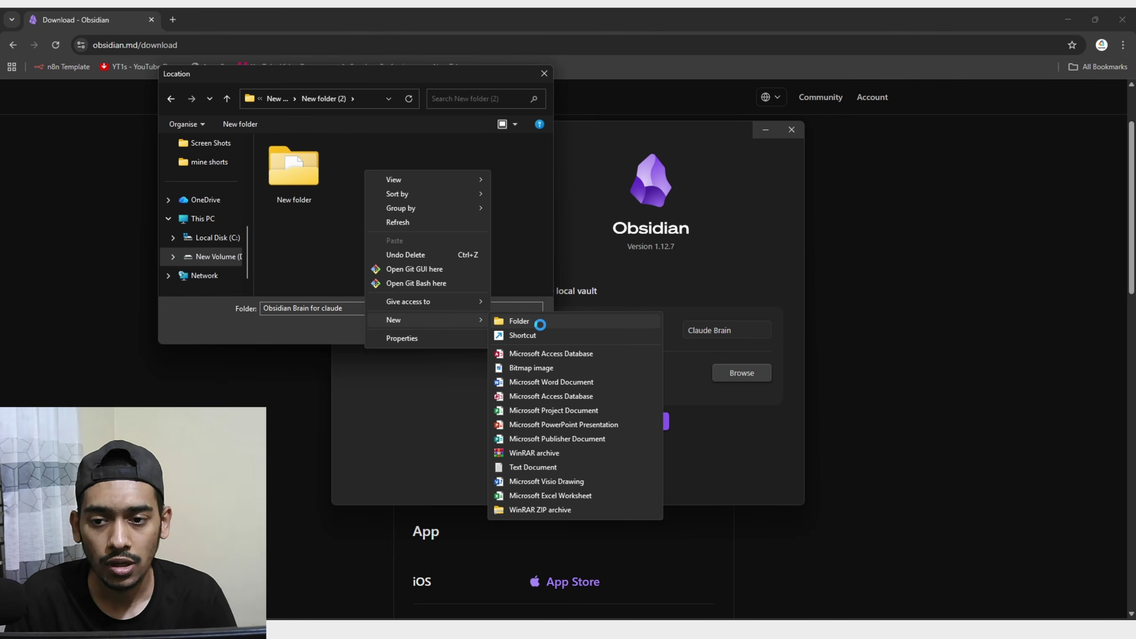
click(538, 322)
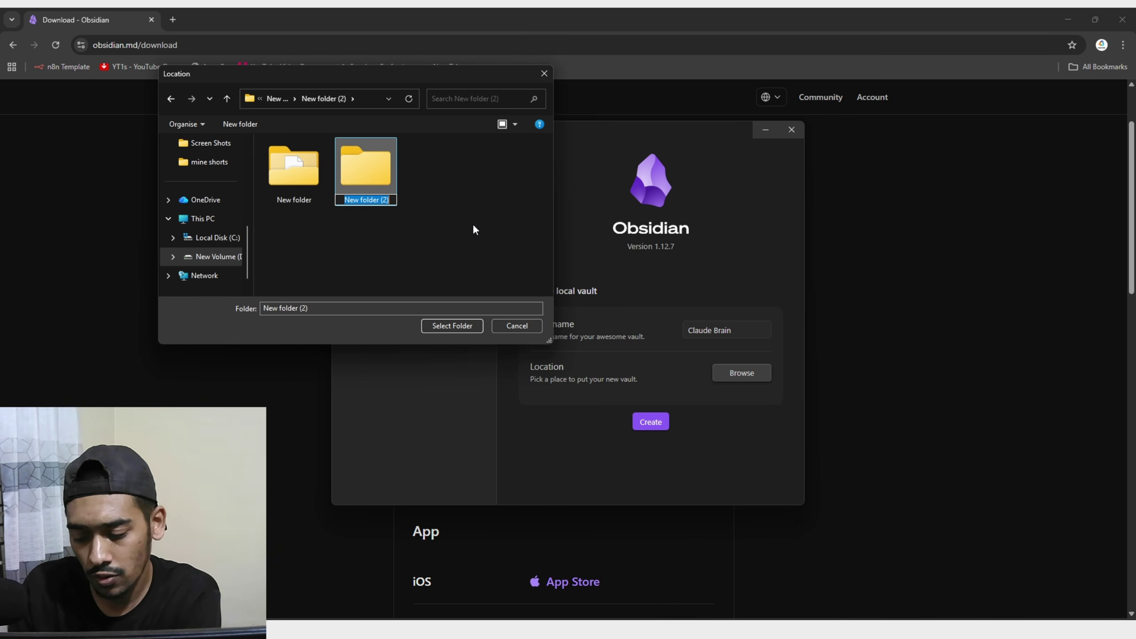
text(Obsedian for Claude)
key(Return)
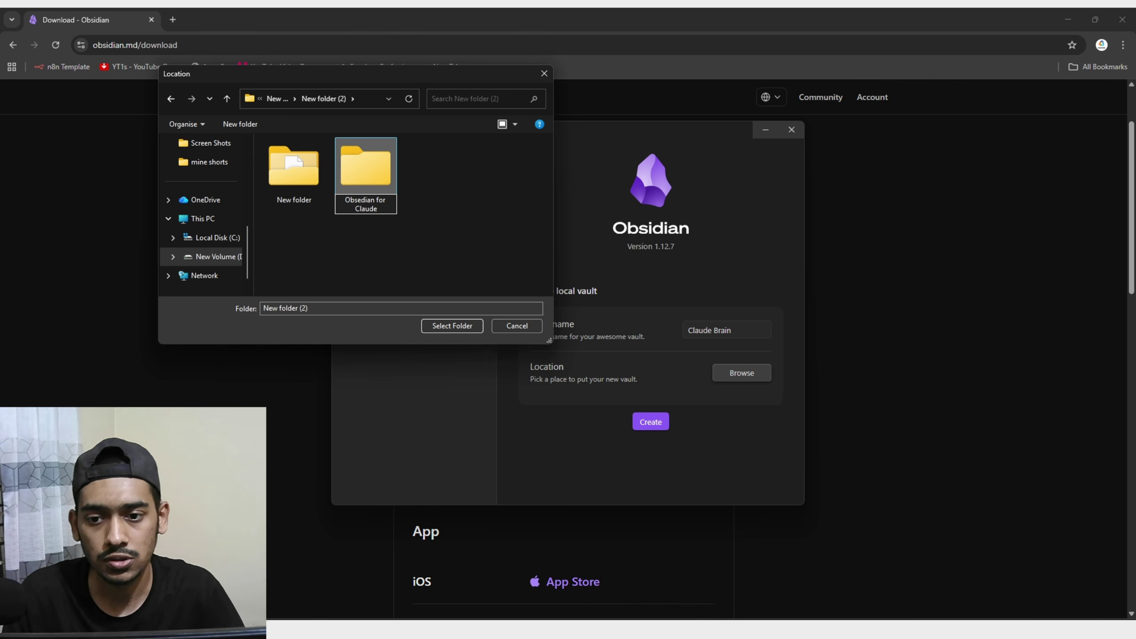
click(459, 325)
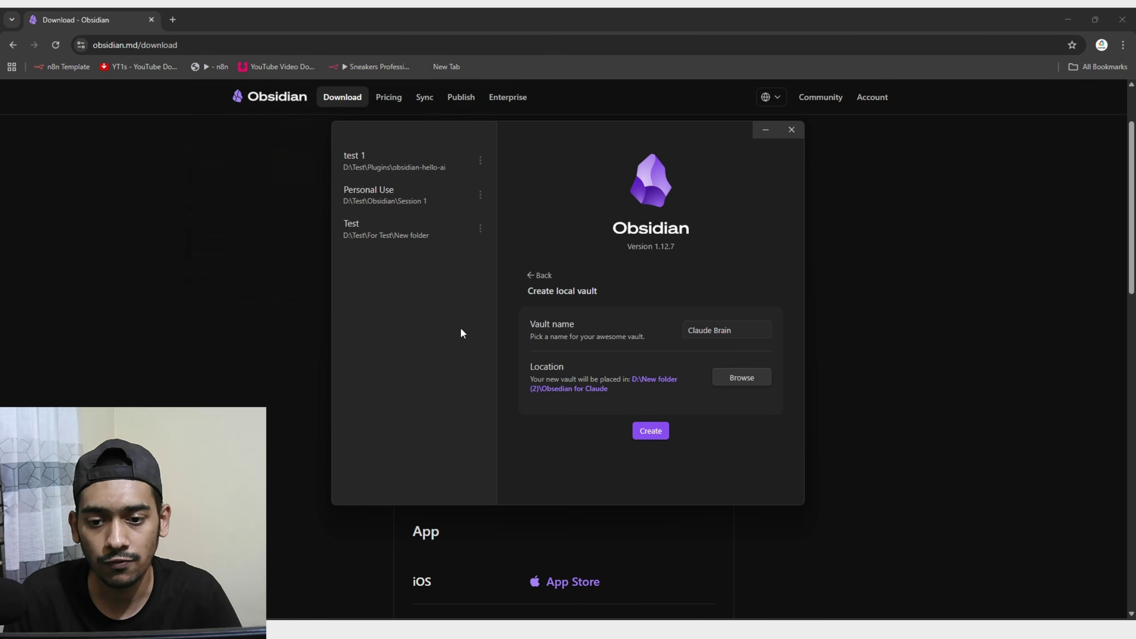
click(654, 430)
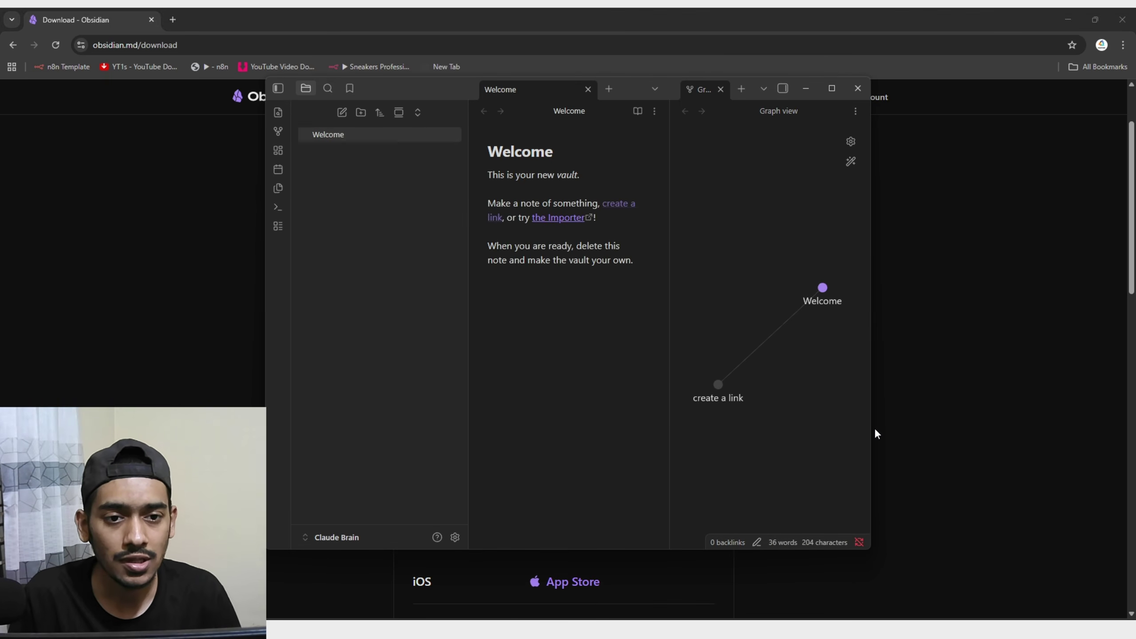
click(831, 89)
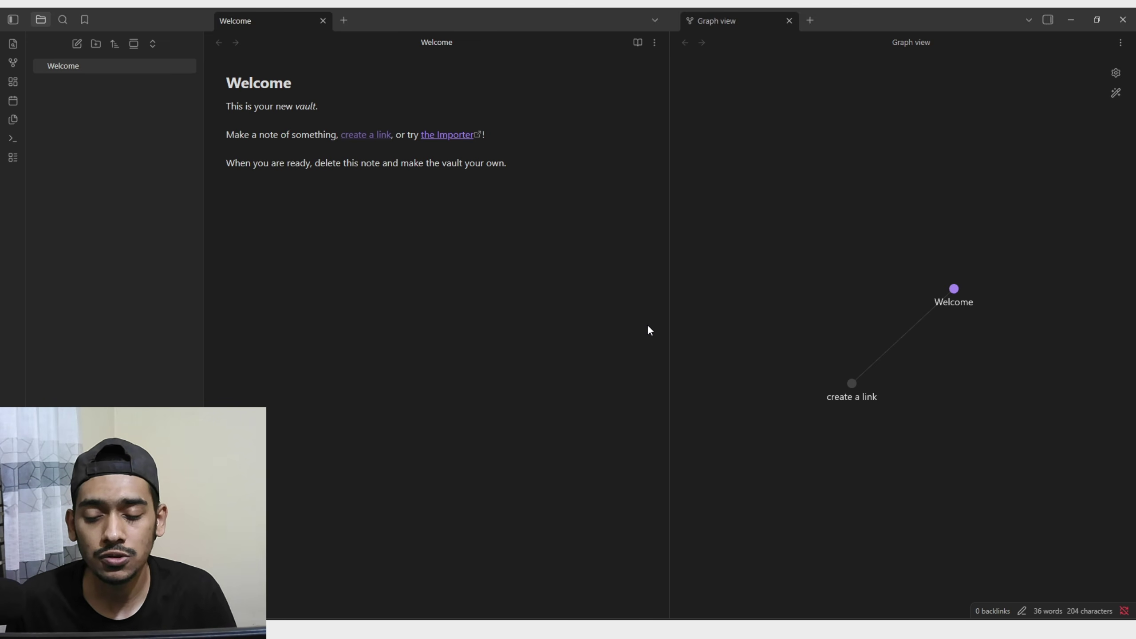
Find the community theme Obuntu in the appearance settings, then install and use it
key(ctrl+comma)
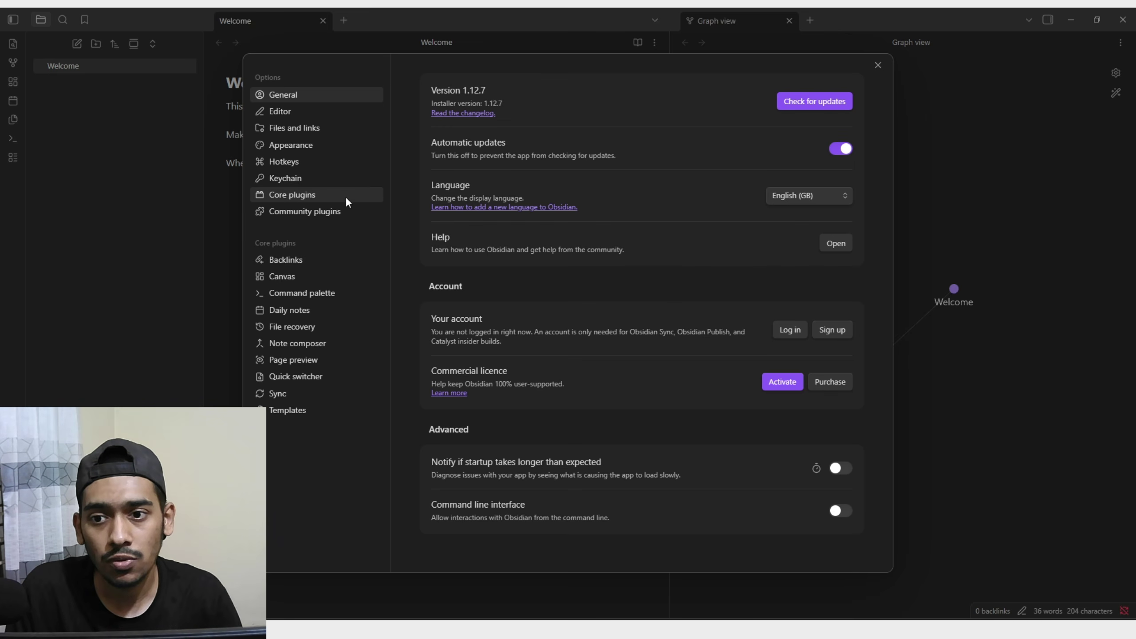
click(322, 150)
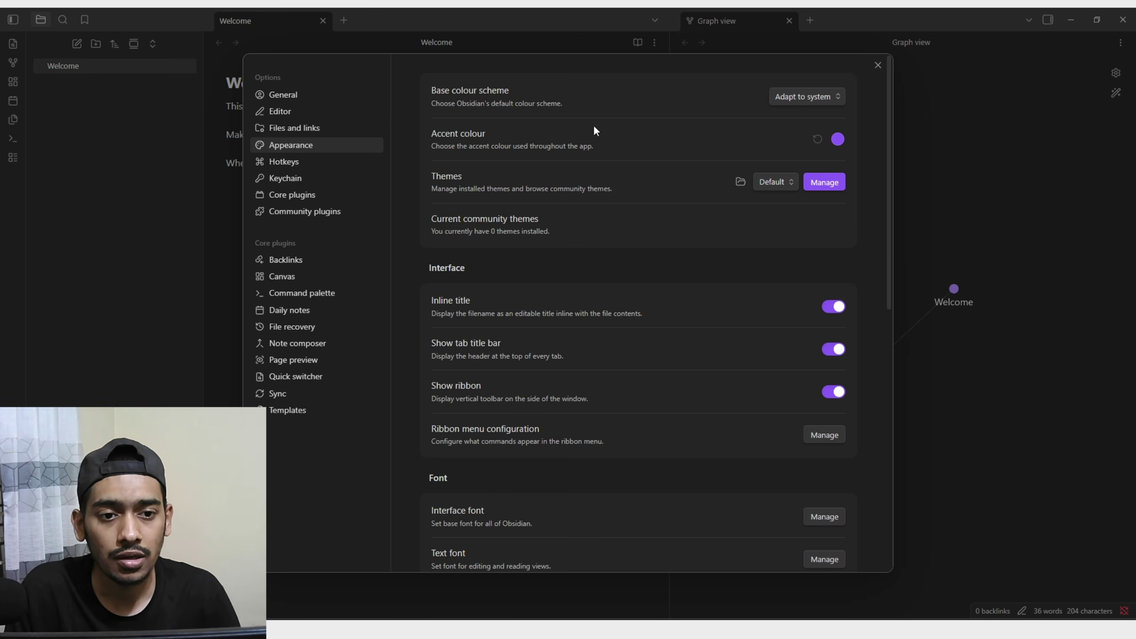
click(822, 181)
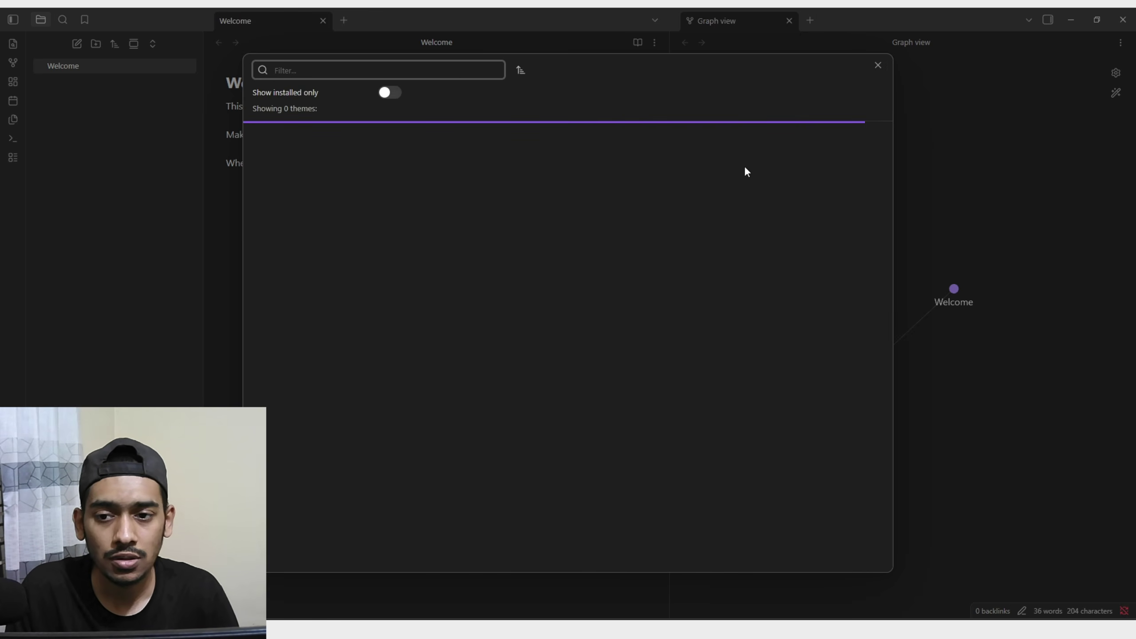
scroll(415, 230, down, 15)
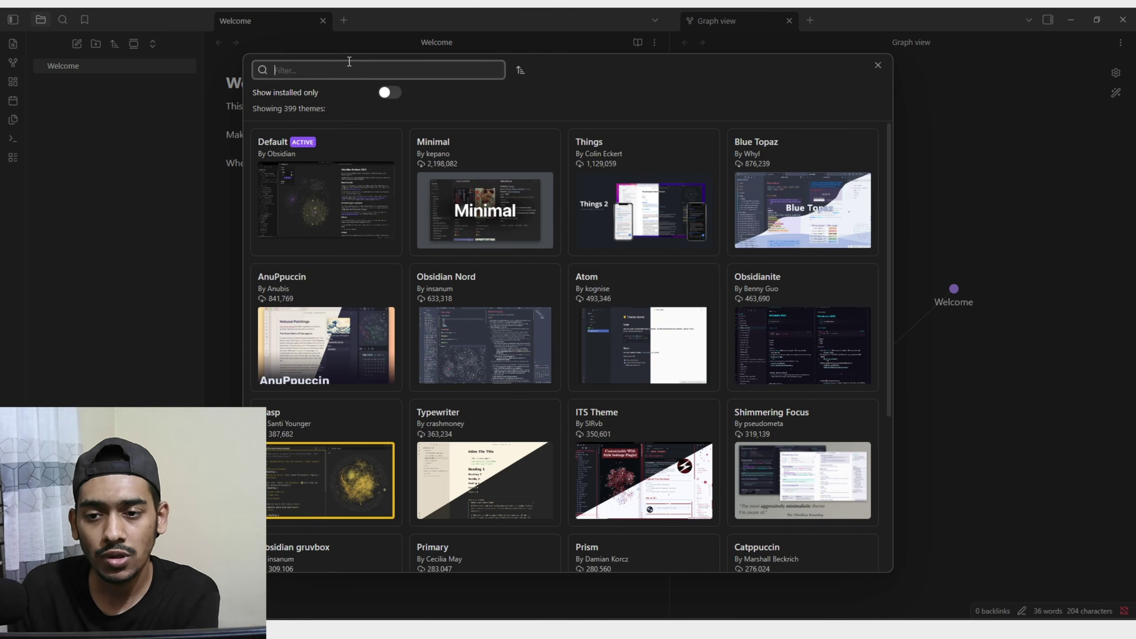
text(ob)
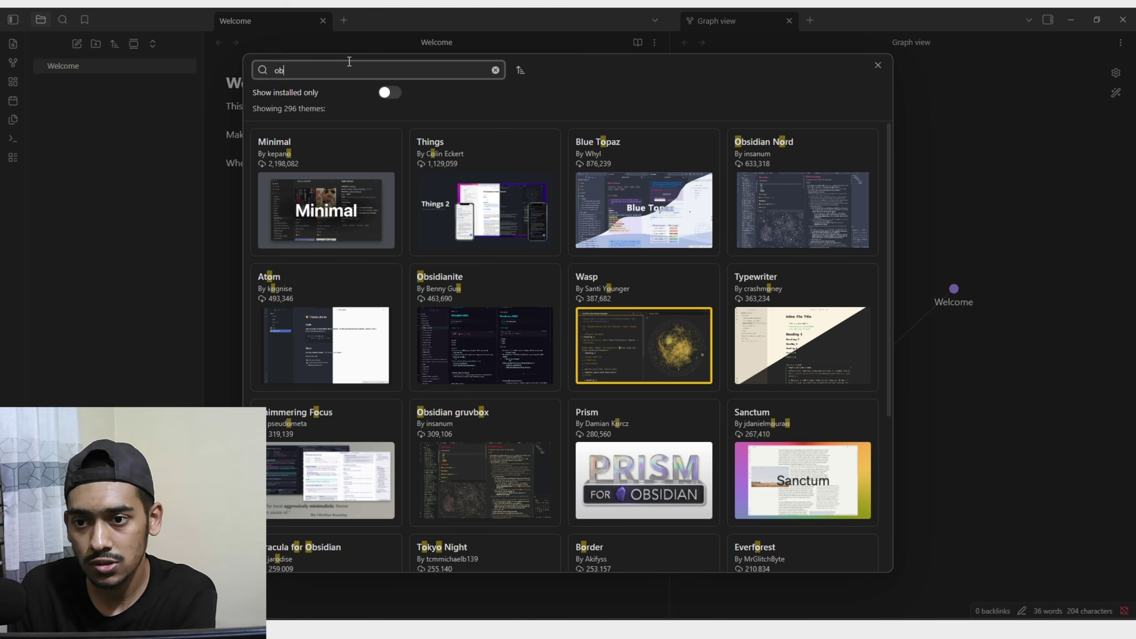
text(untu)
click(318, 197)
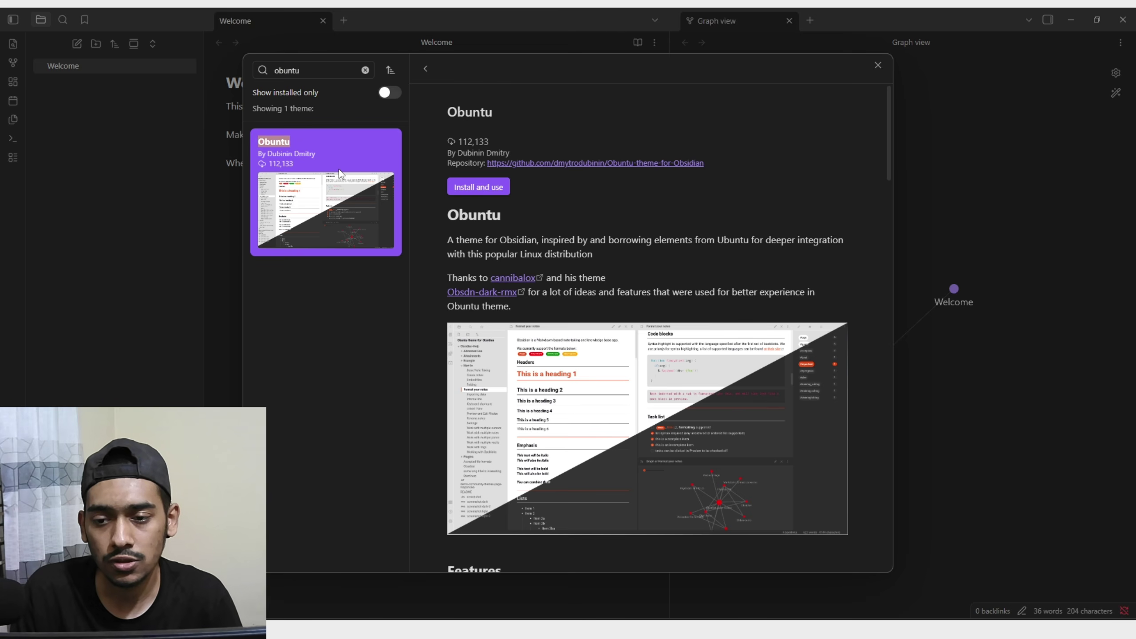
click(483, 189)
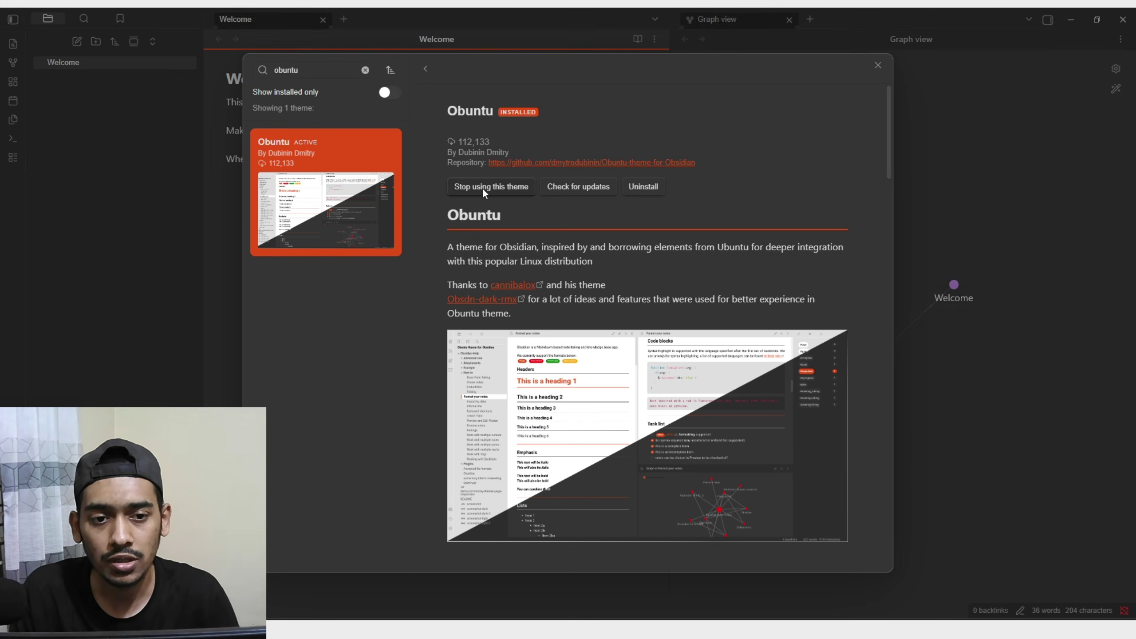
Set the base colour scheme to Light and turn on community plugins in the vault settings
click(877, 65)
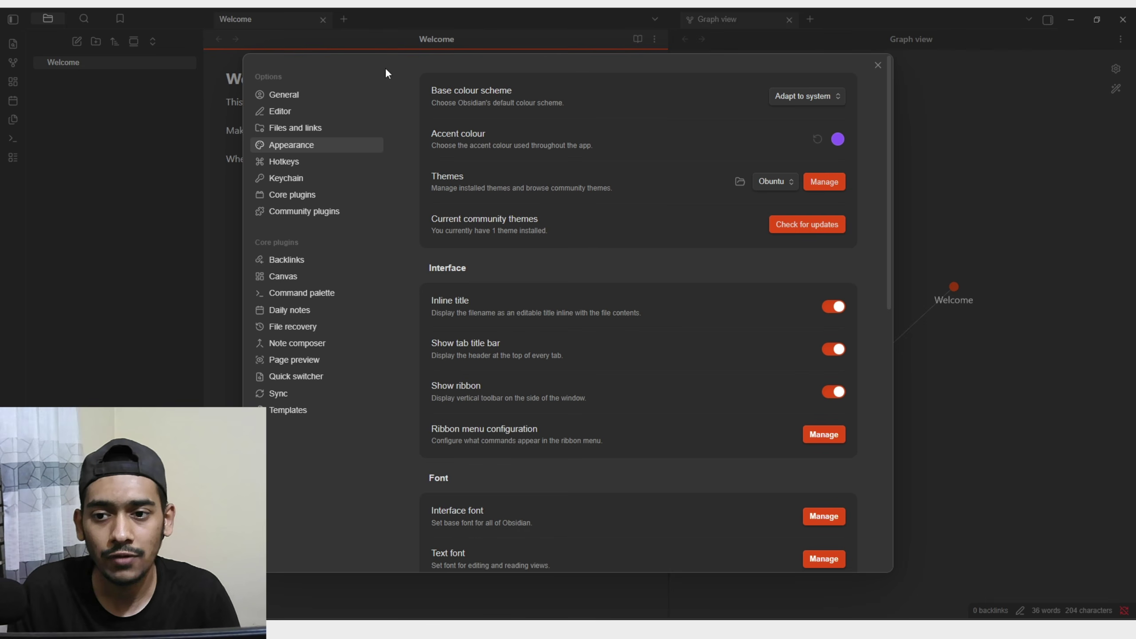
click(808, 96)
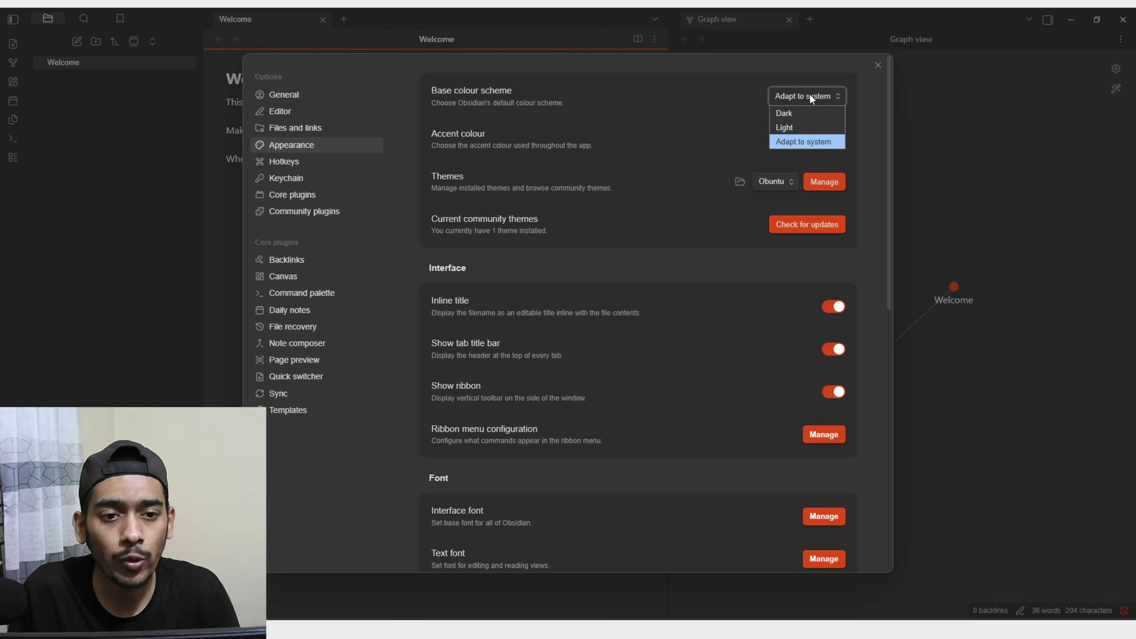
click(801, 127)
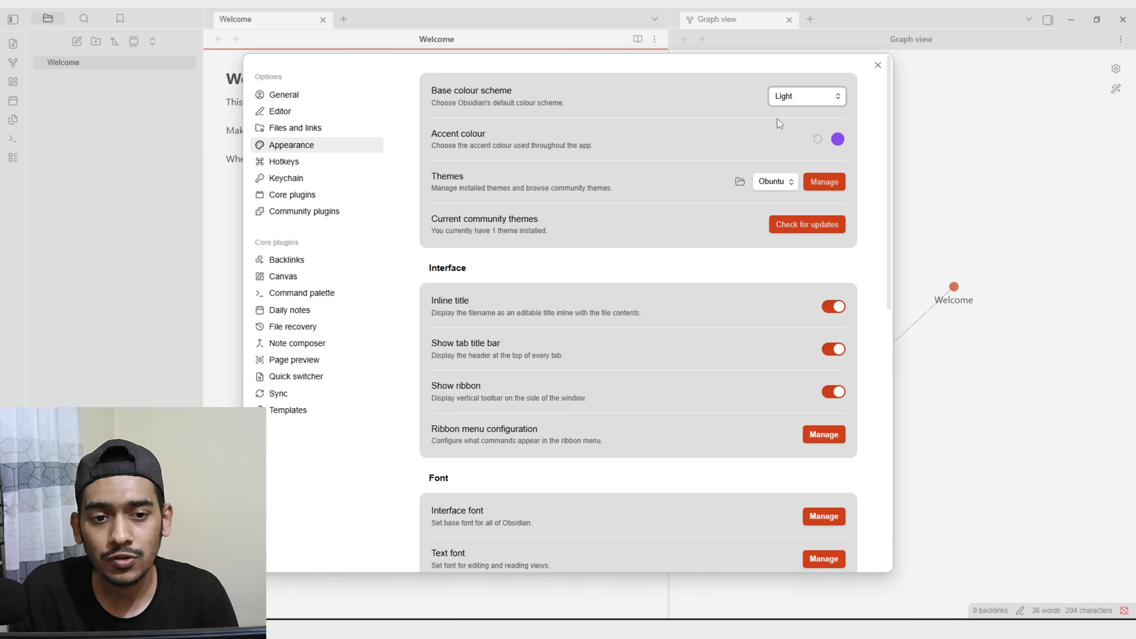
click(308, 212)
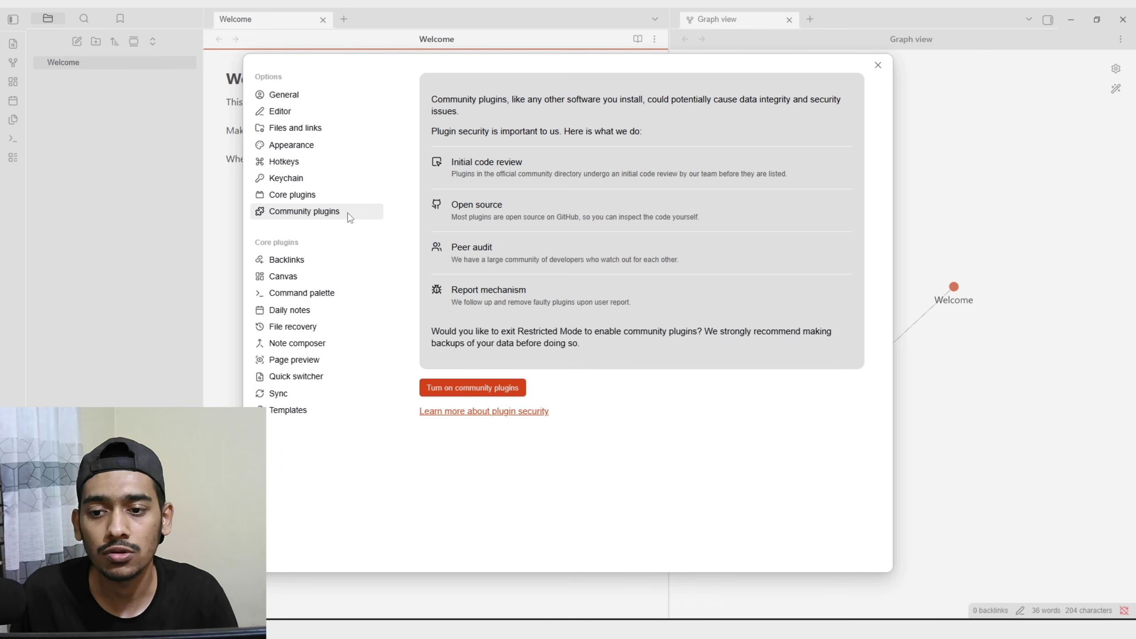
click(452, 388)
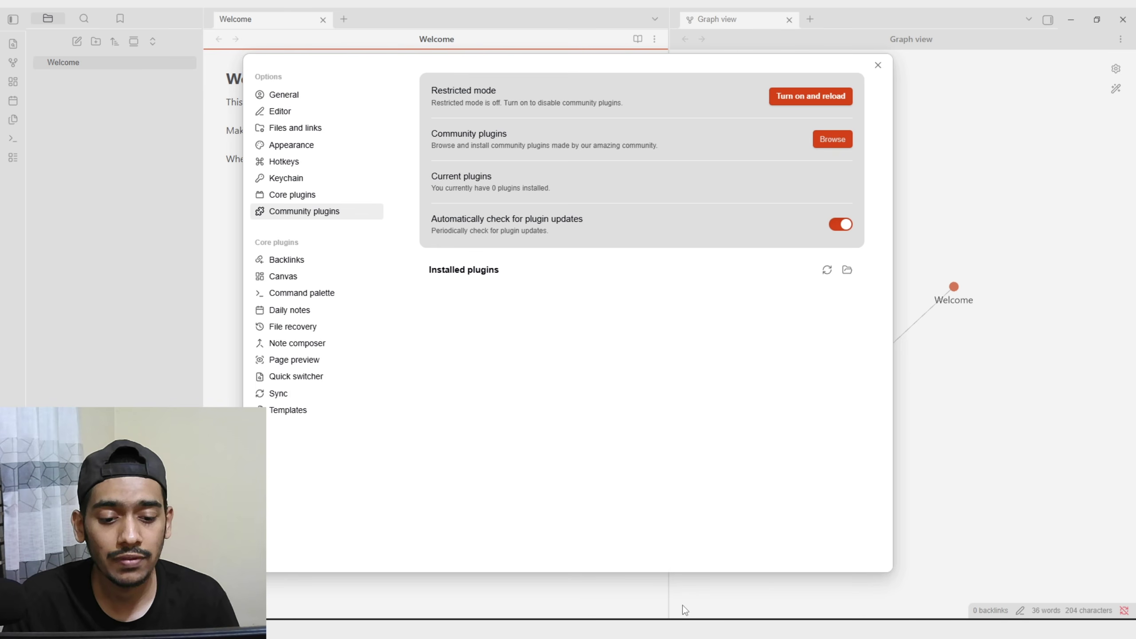
Switch to the browser's Skool classroom, open the Claude Code Skills, Plugins, CLIs course and open the Obsidian plugin resource in the Claude + Obisidian lesson
click(688, 629)
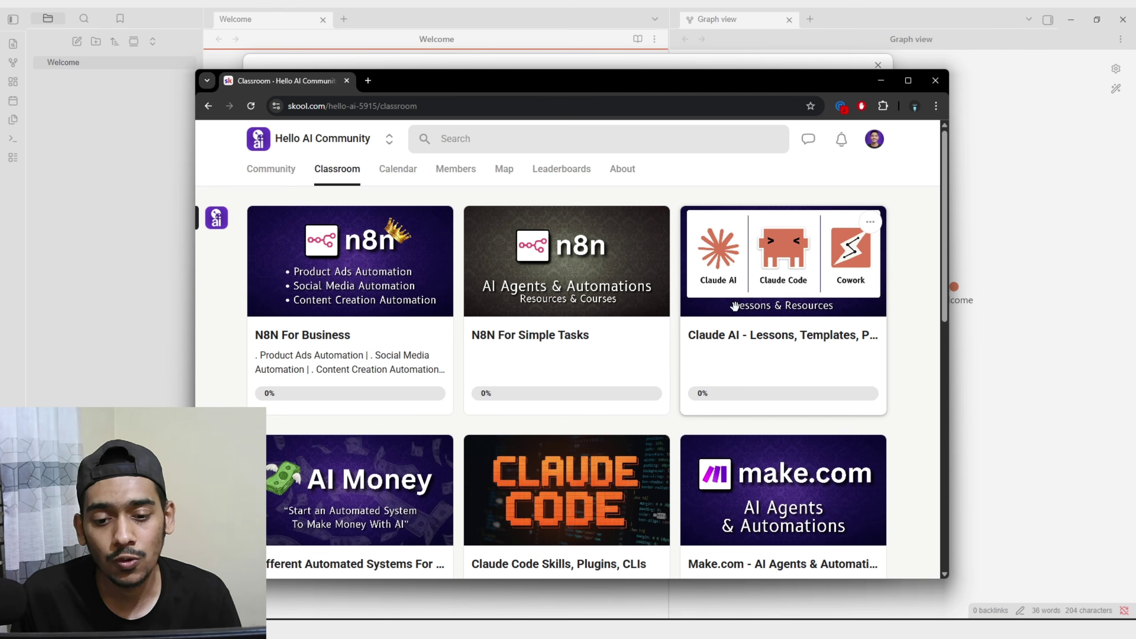
scroll(734, 306, down, 7)
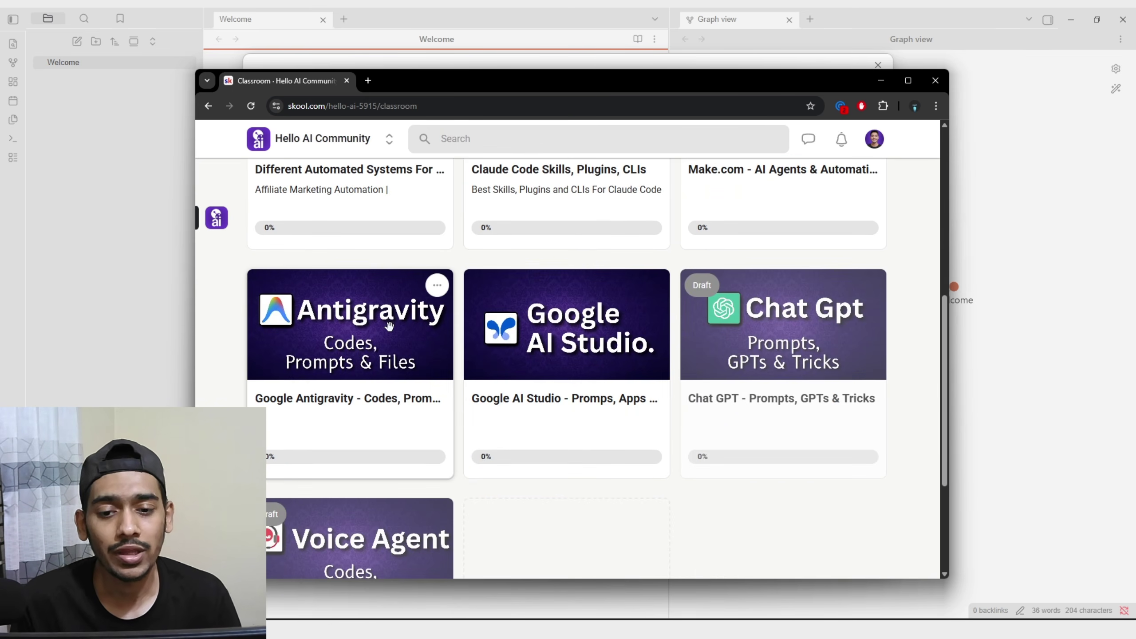
scroll(654, 333, up, 7)
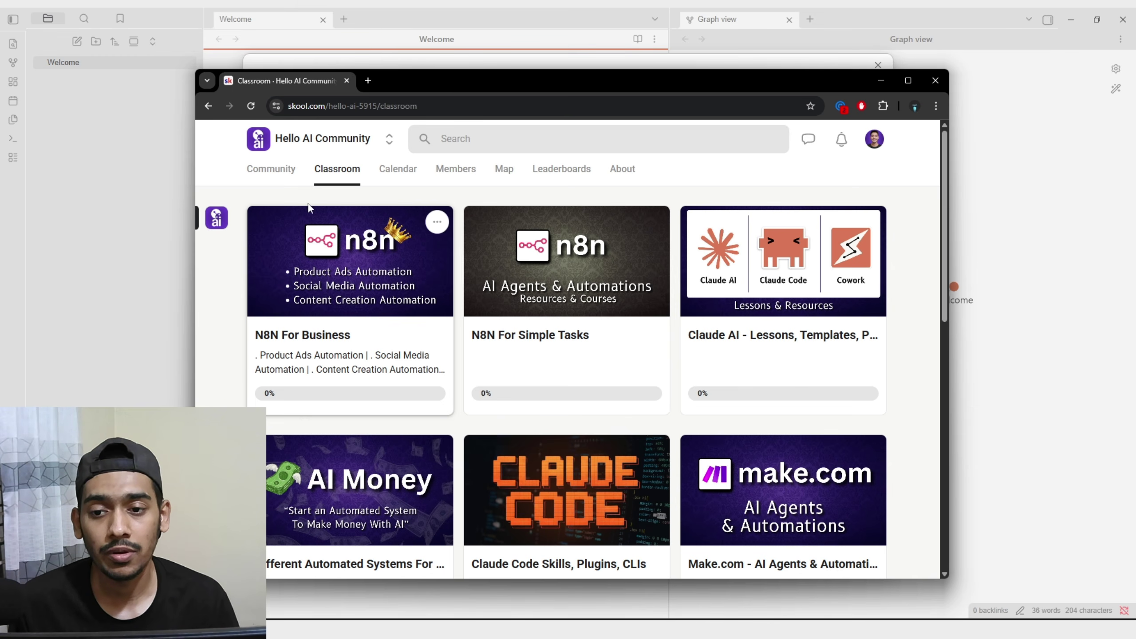
scroll(514, 219, down, 4)
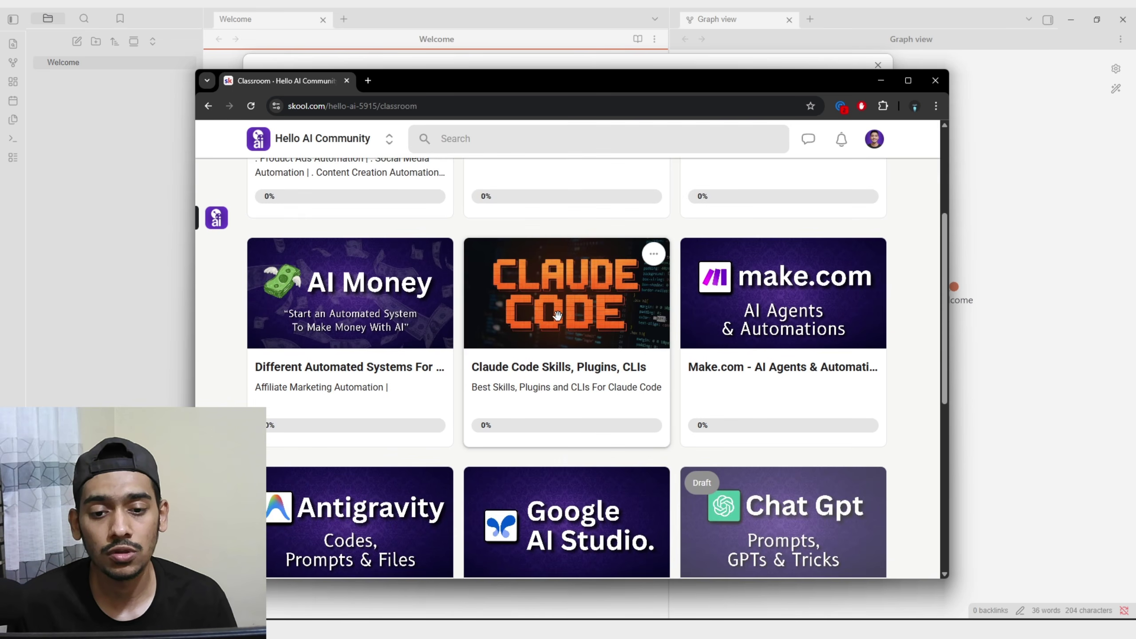
click(589, 309)
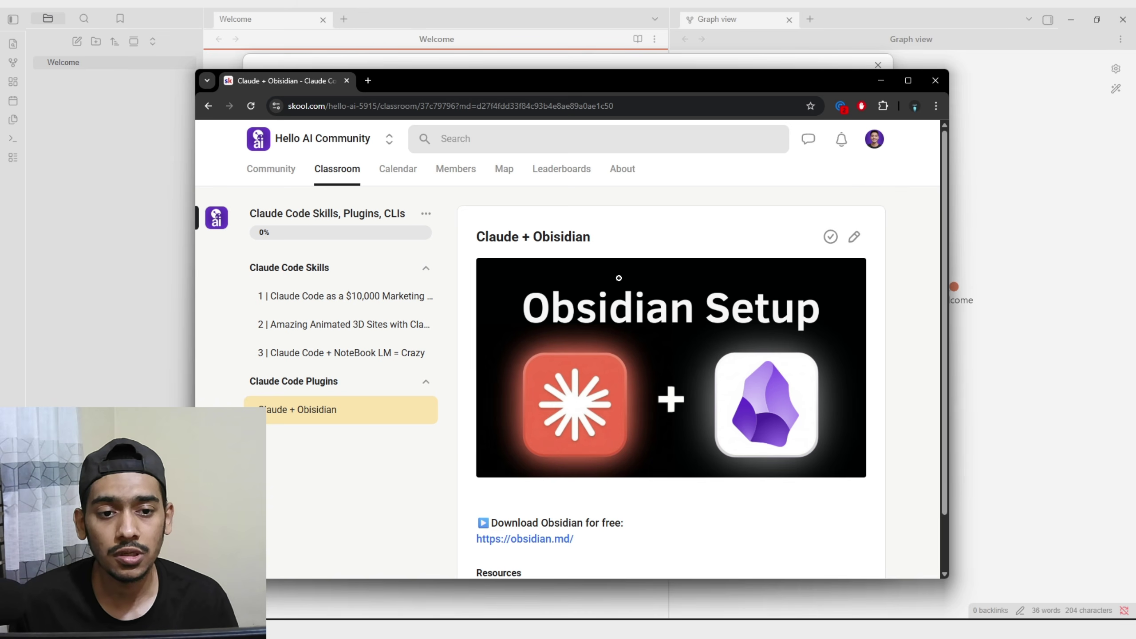
scroll(537, 403, down, 2)
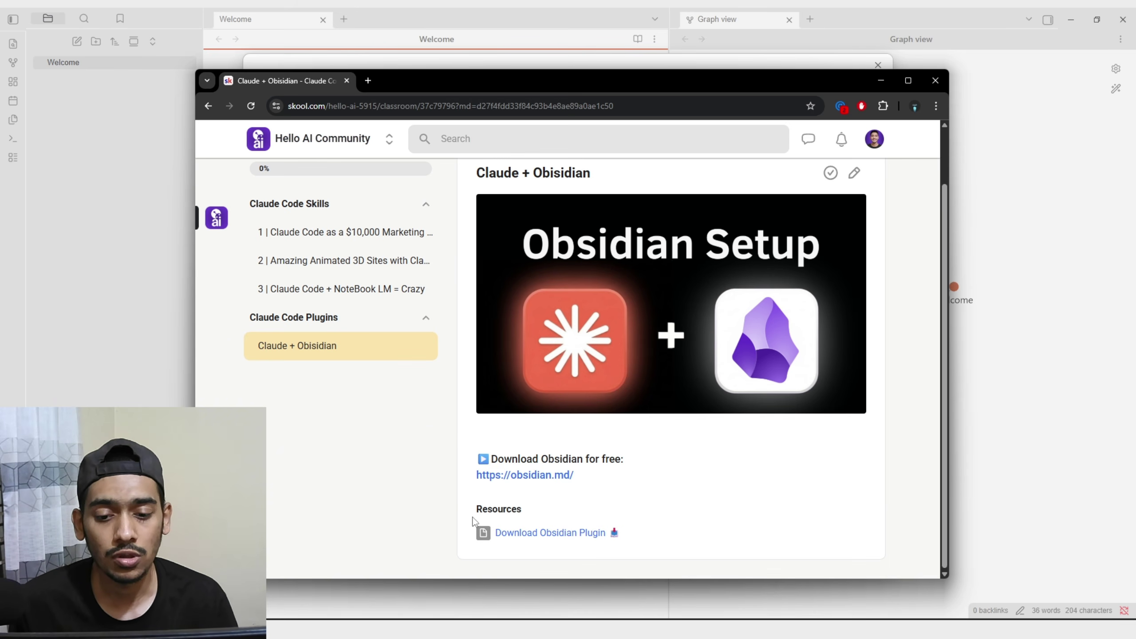
drag(475, 511, 542, 507)
click(560, 504)
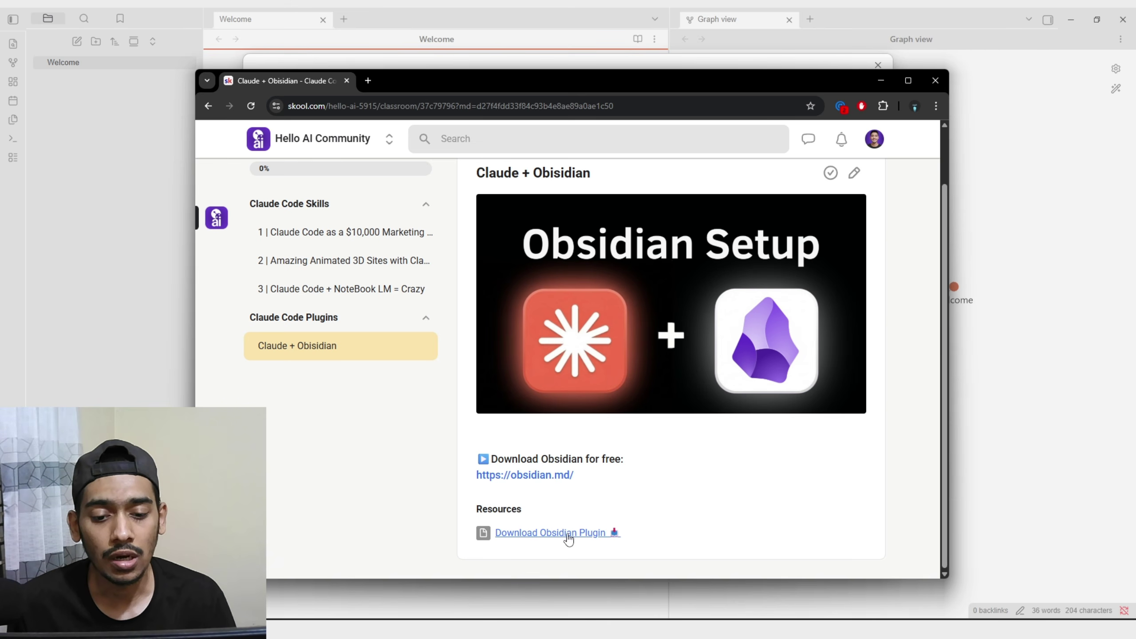
click(559, 533)
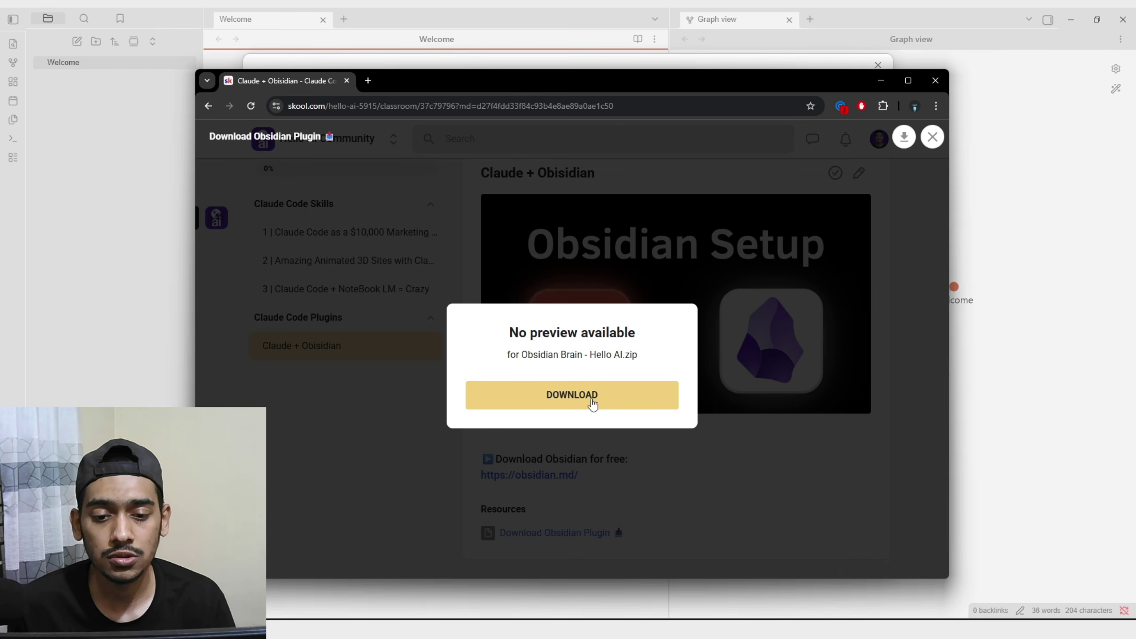
click(572, 395)
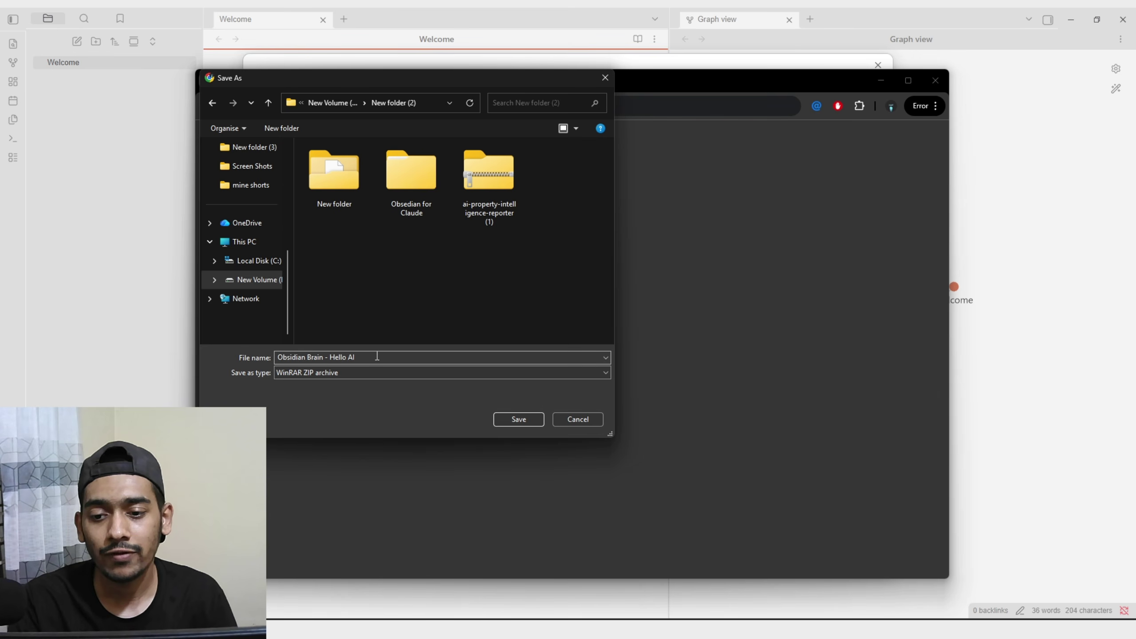
click(401, 307)
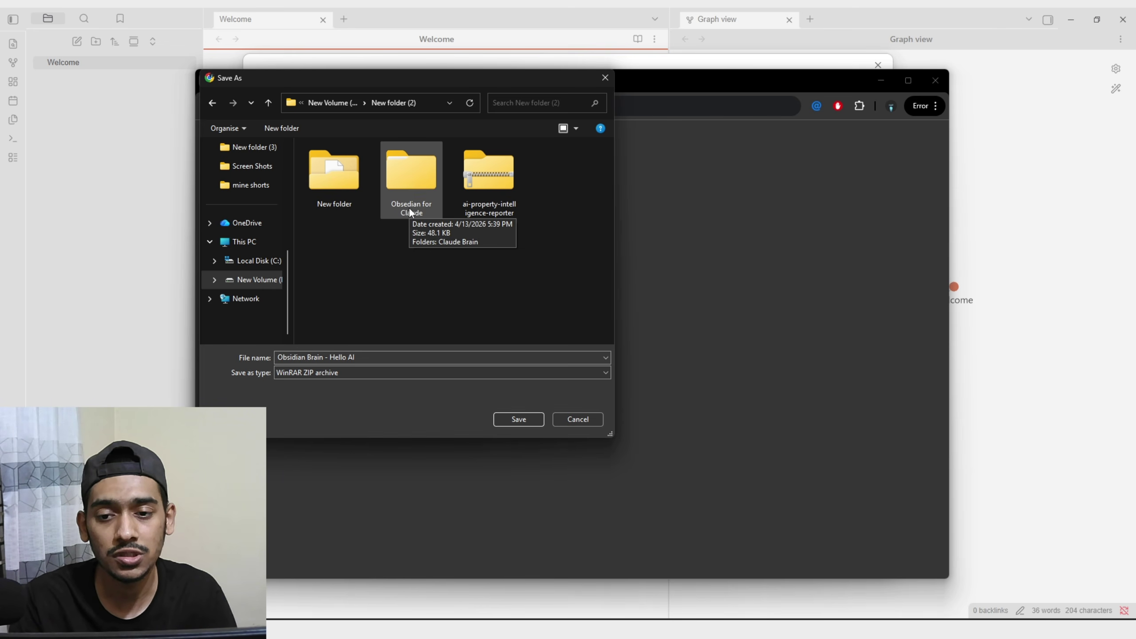
double_click(418, 177)
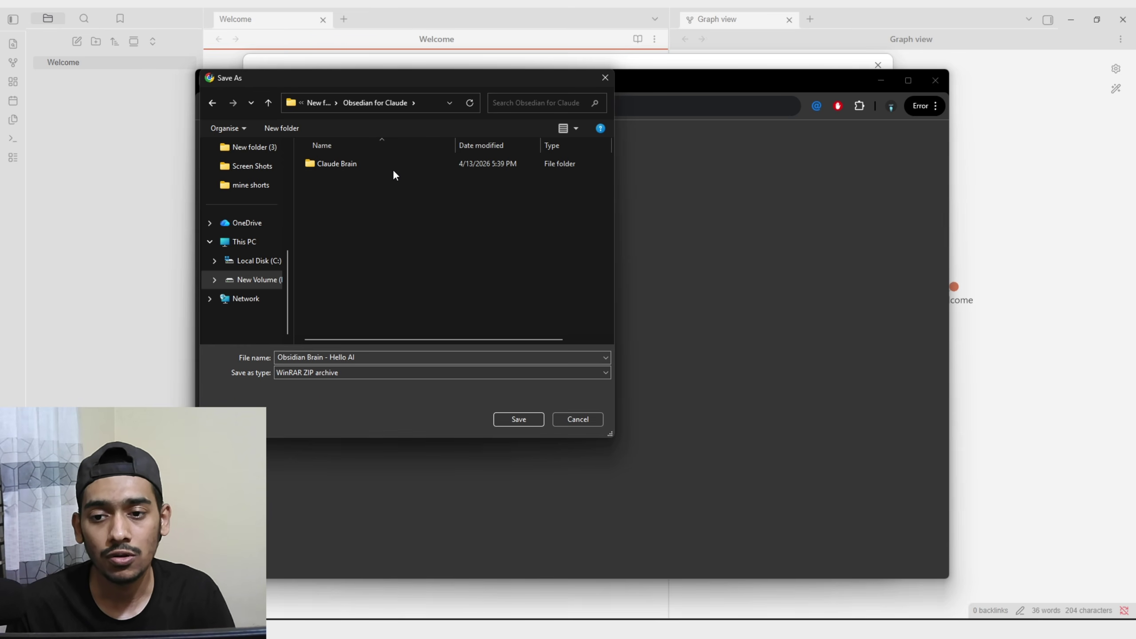
double_click(352, 167)
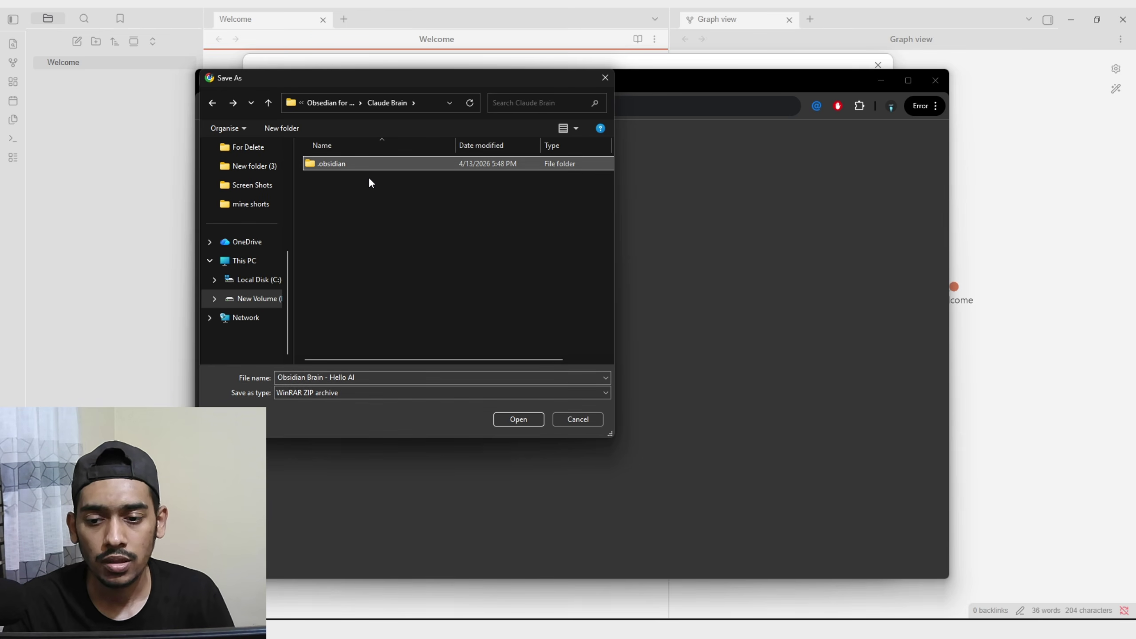
double_click(332, 165)
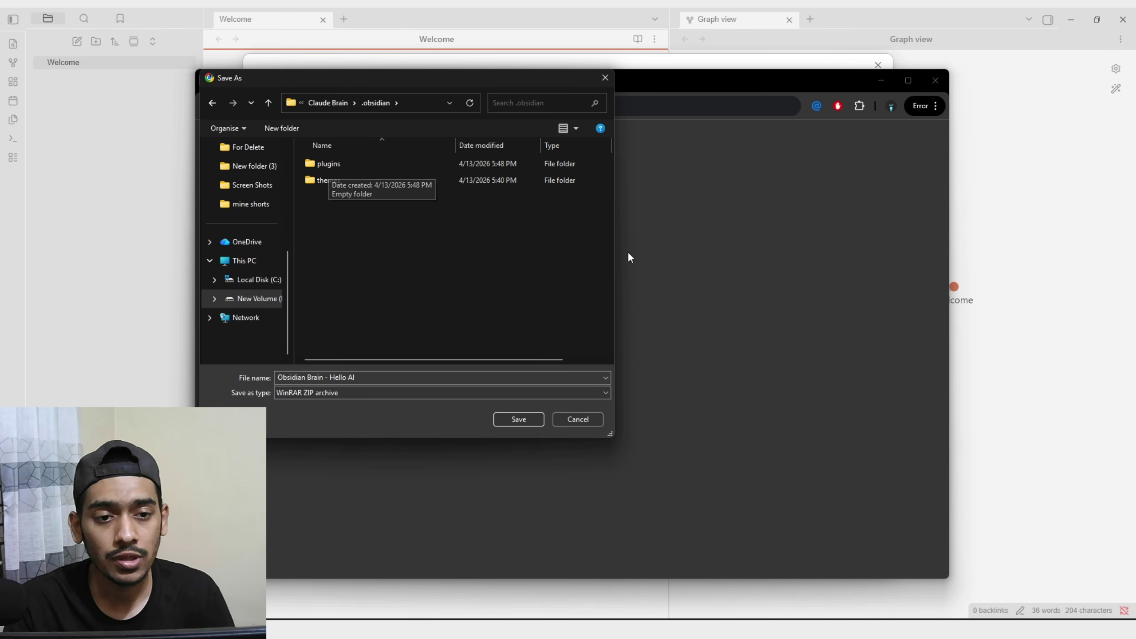
click(578, 420)
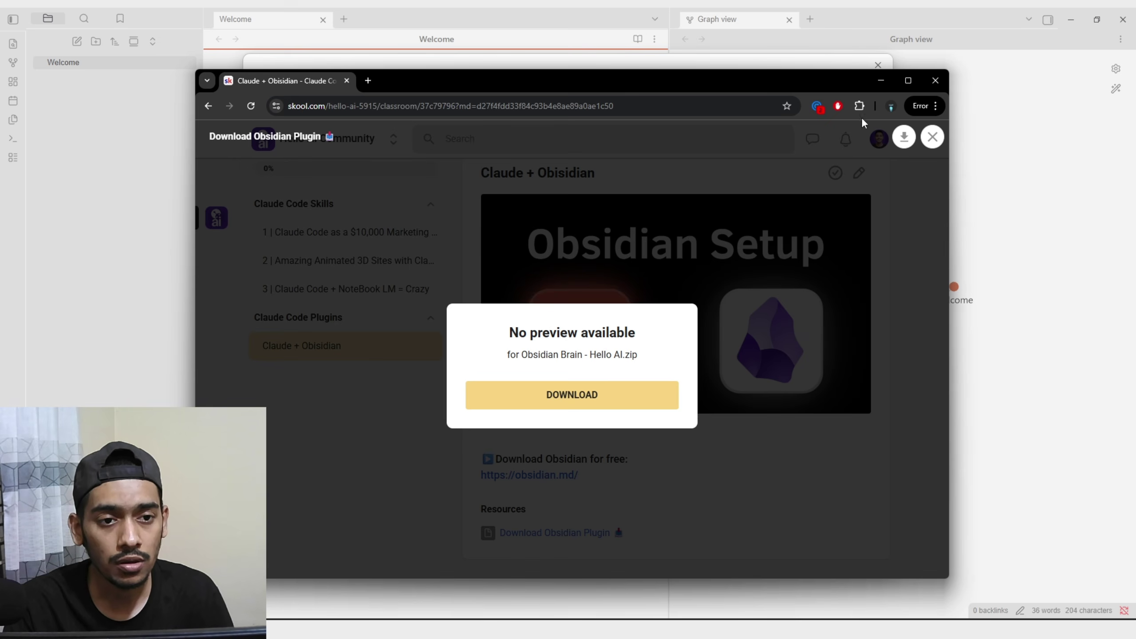
Return to the Obsidian settings and open the vault's plugins folder to check its location, closing the folder window again
click(880, 81)
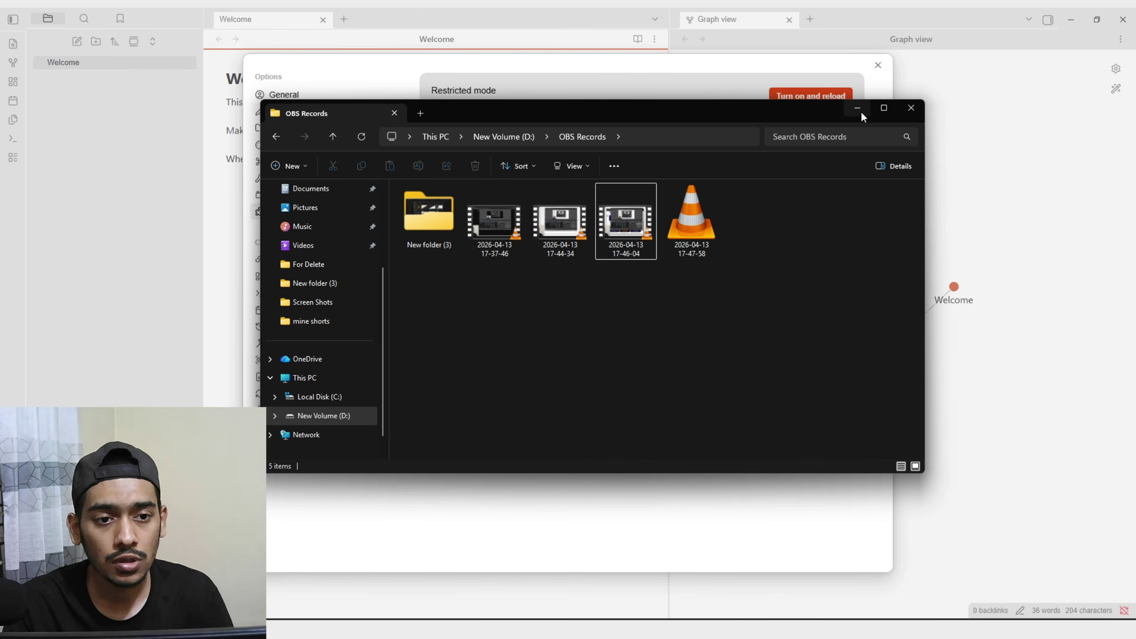
click(861, 110)
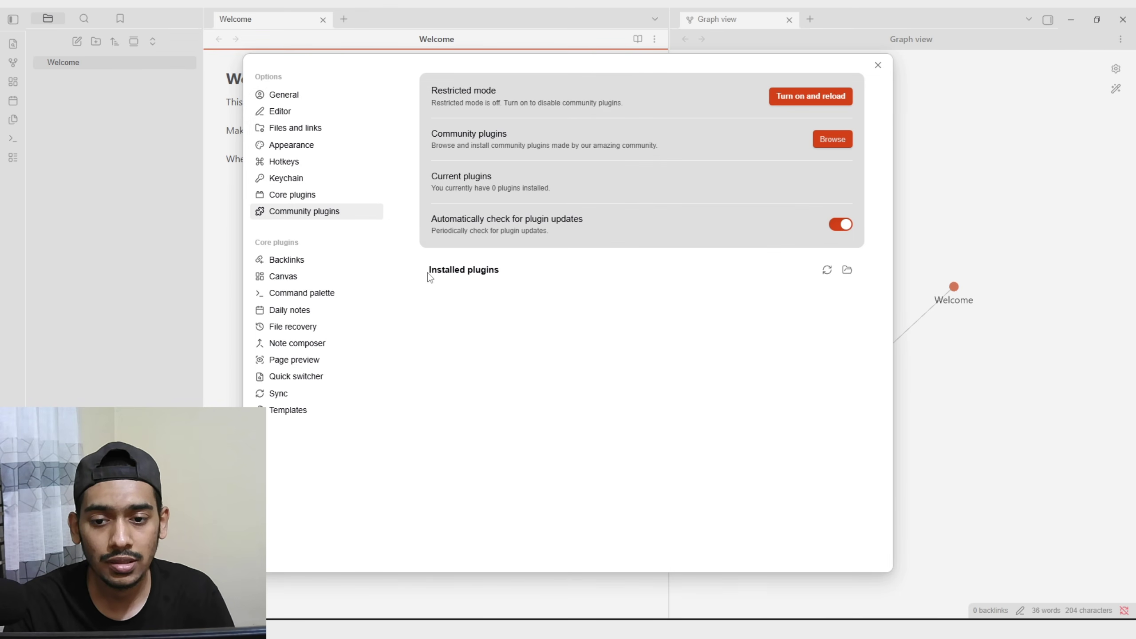
click(827, 270)
click(847, 270)
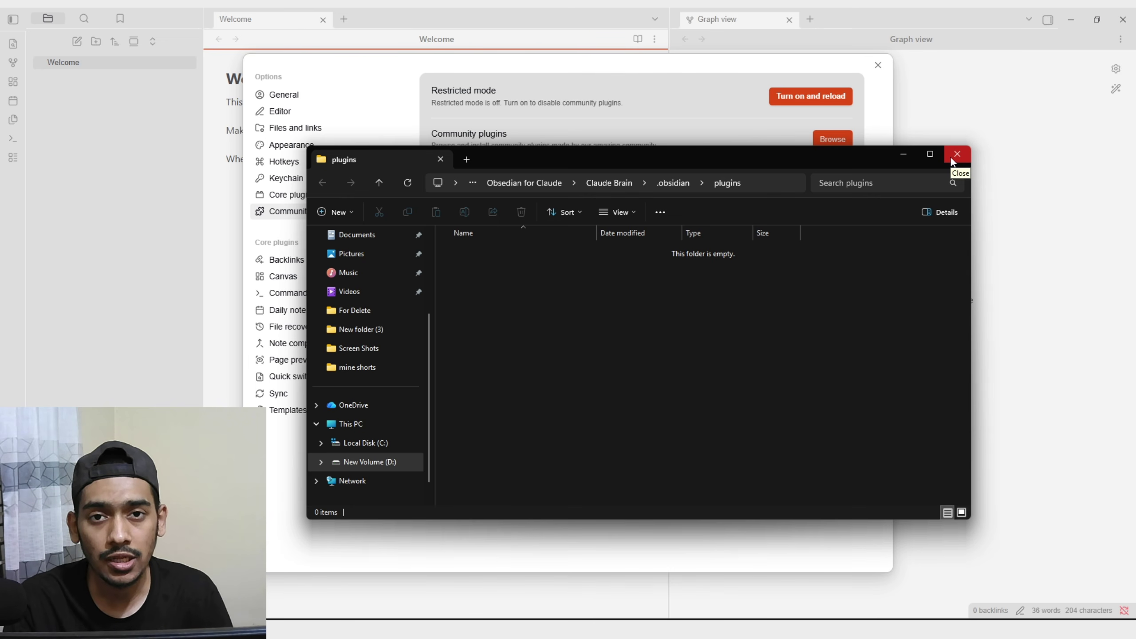
click(956, 155)
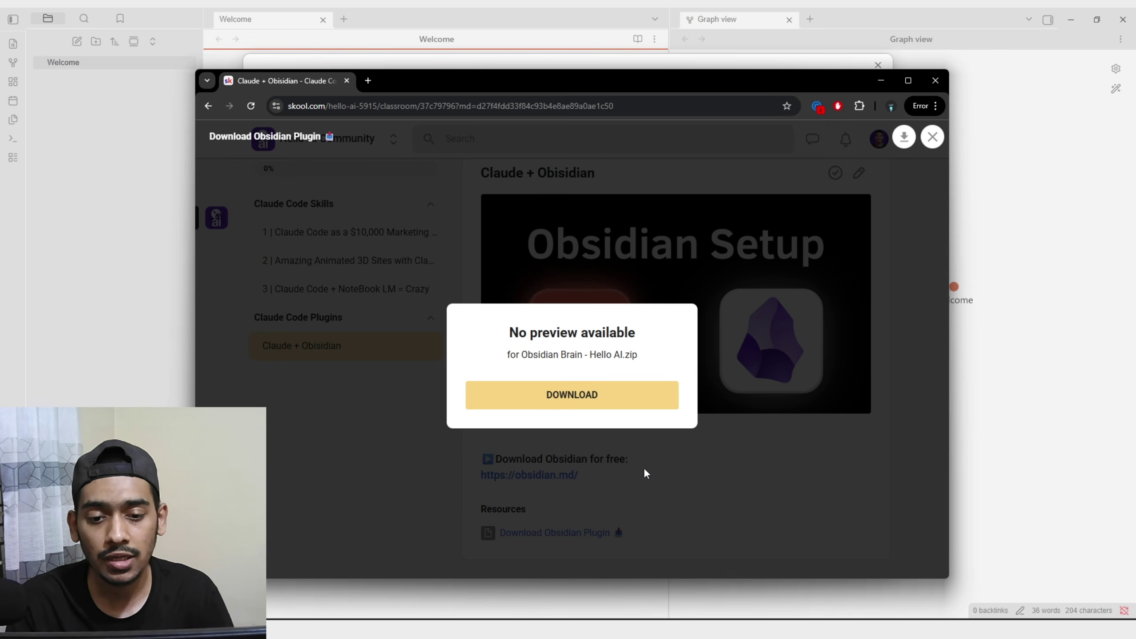
Download Obsidian Brain - Hello AI.zip from the browser into the Claude Brain vault's .obsidian\plugins folder
click(603, 406)
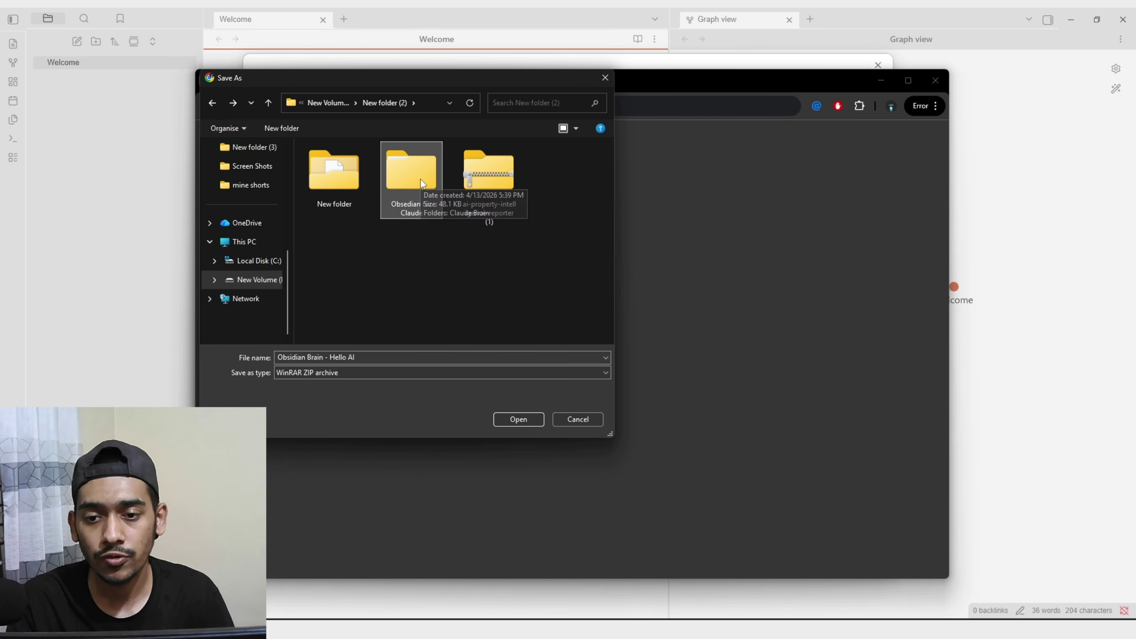
double_click(424, 186)
double_click(383, 169)
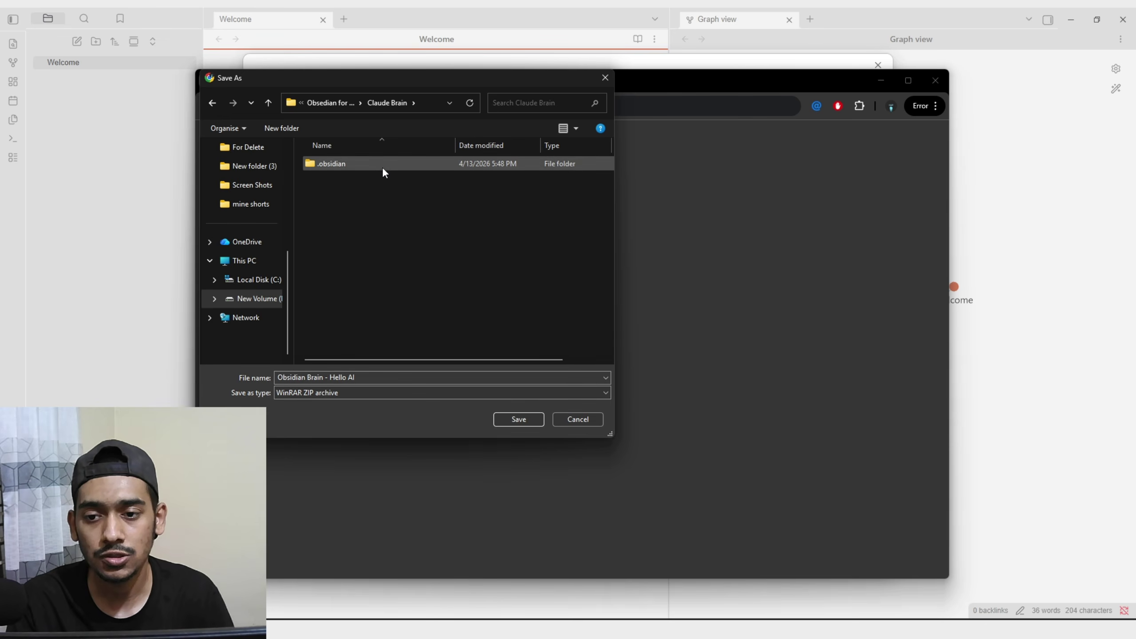
double_click(383, 164)
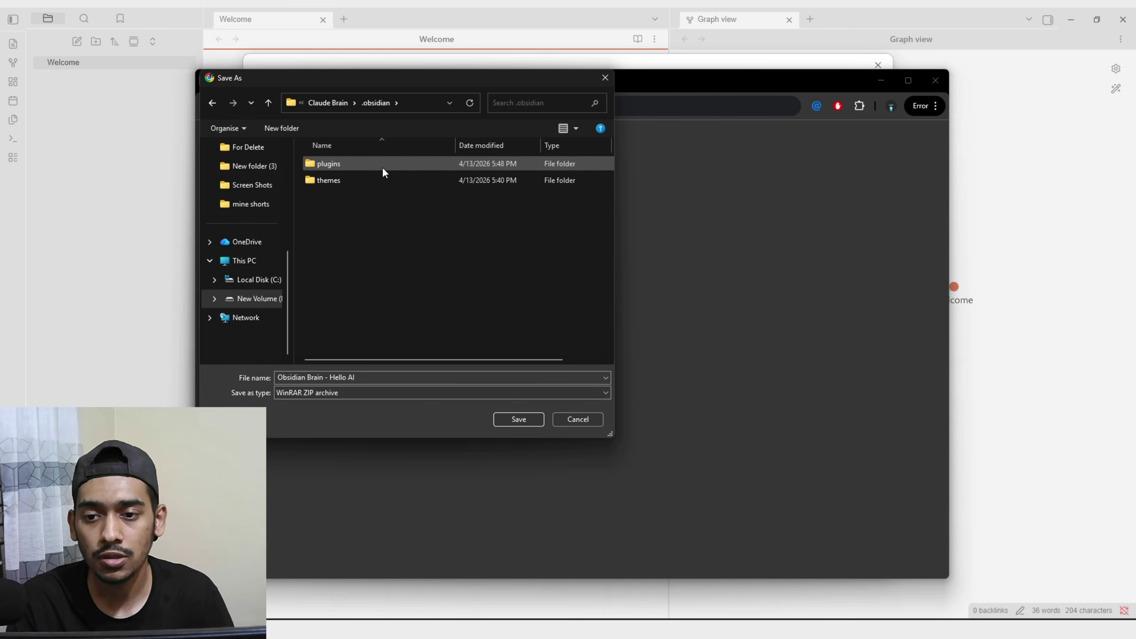
double_click(346, 169)
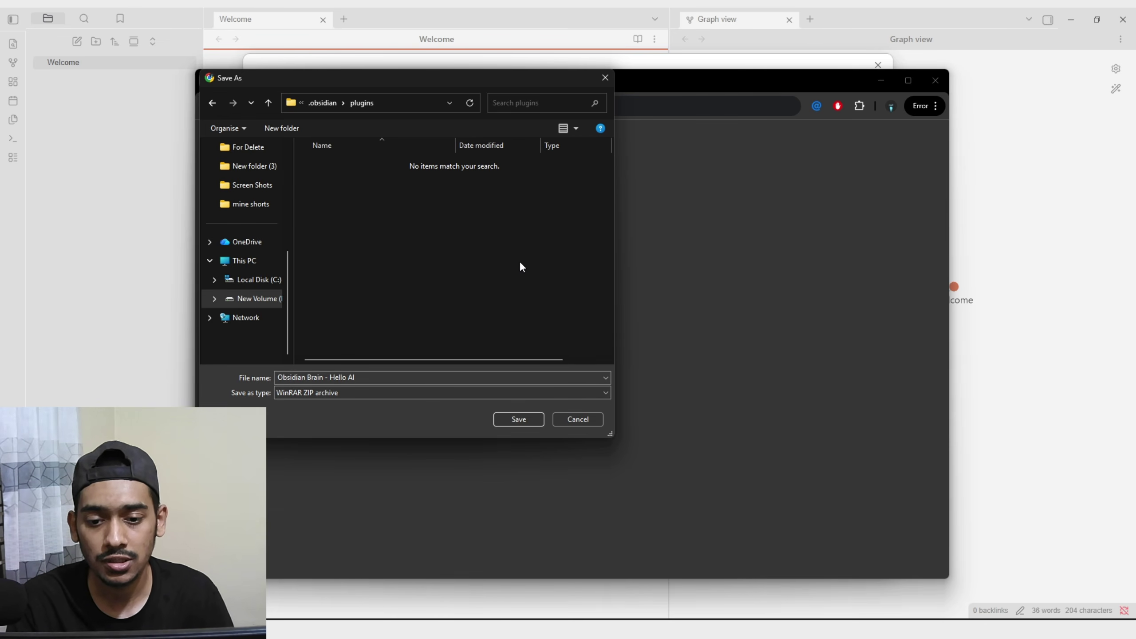
click(521, 419)
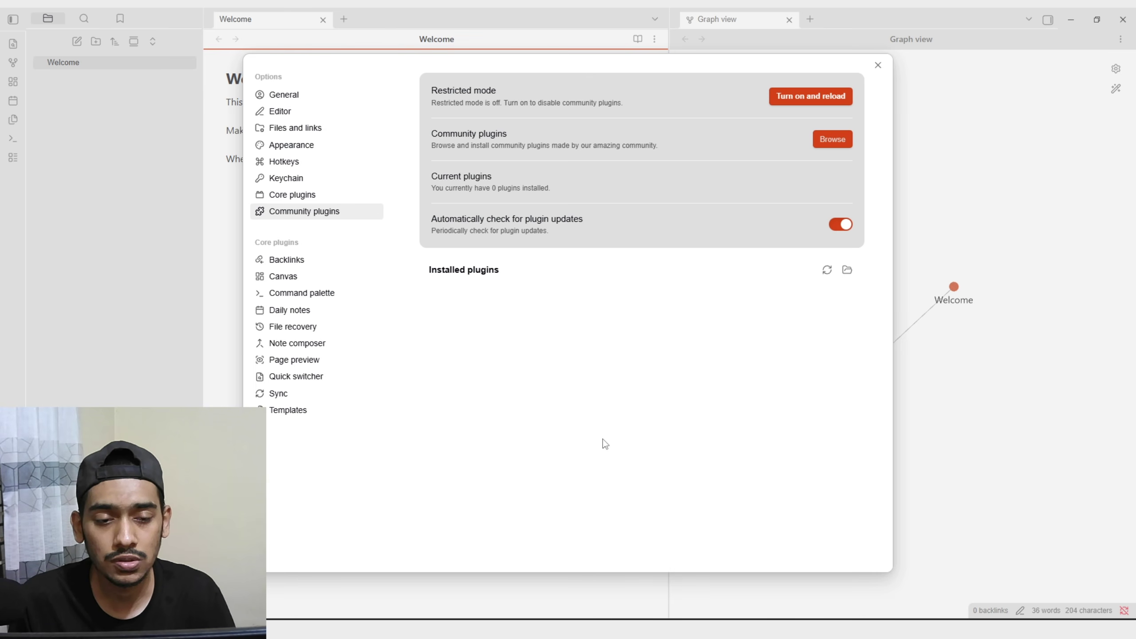
Open the plugins folder from Obsidian's community plugin settings, extract the Obsidian Brain - Hello AI archive there and close the folder window
click(847, 270)
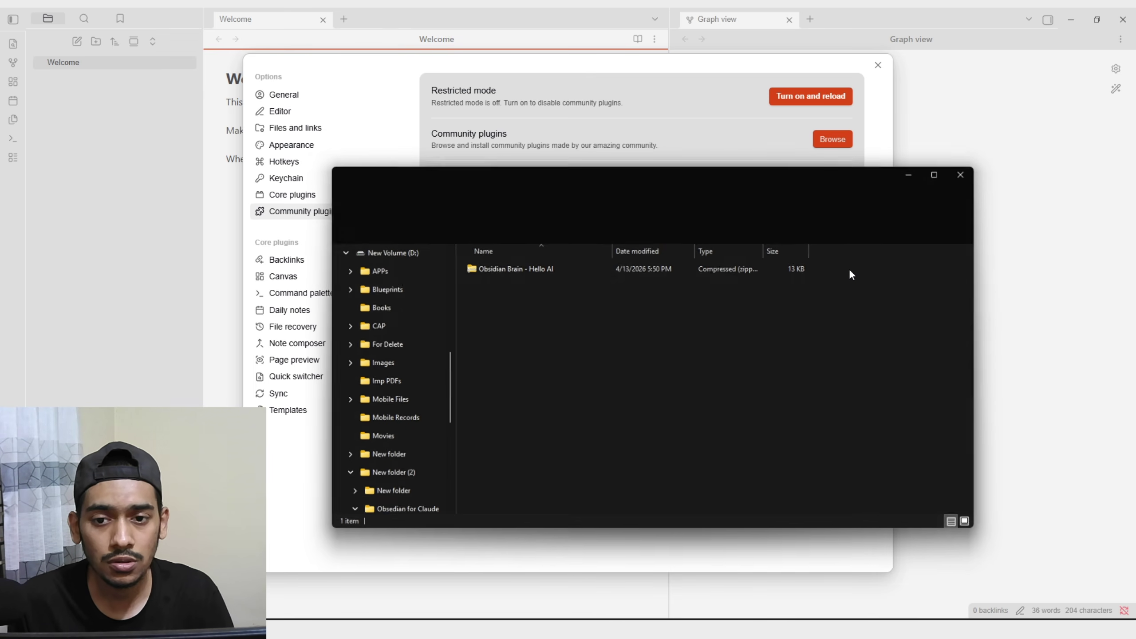
drag(631, 170, 585, 63)
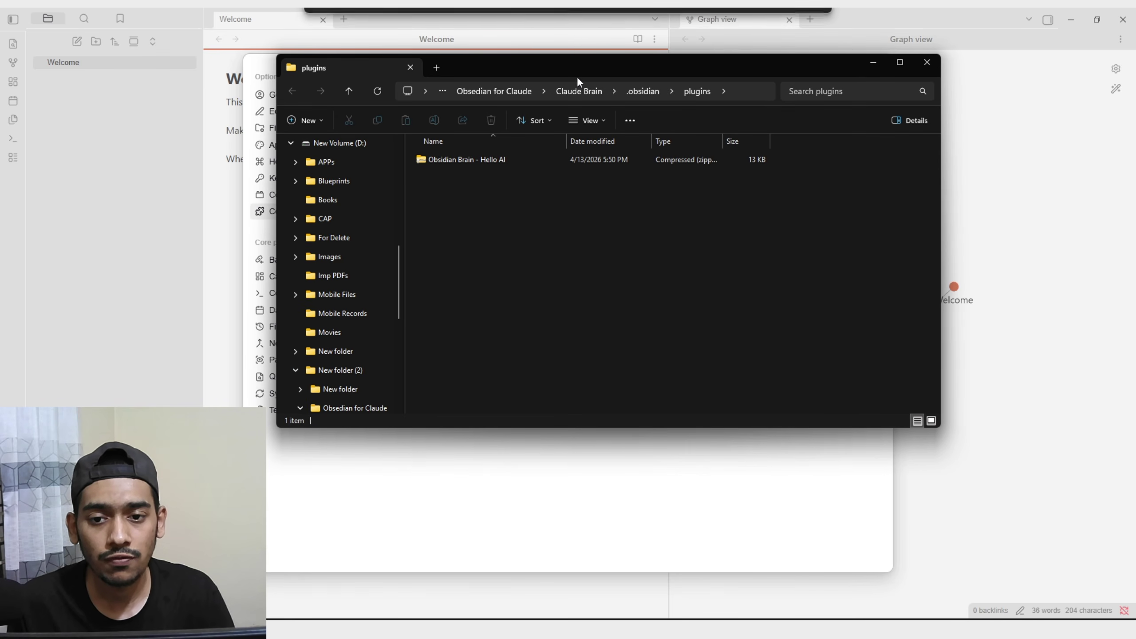
click(457, 159)
right_click(457, 161)
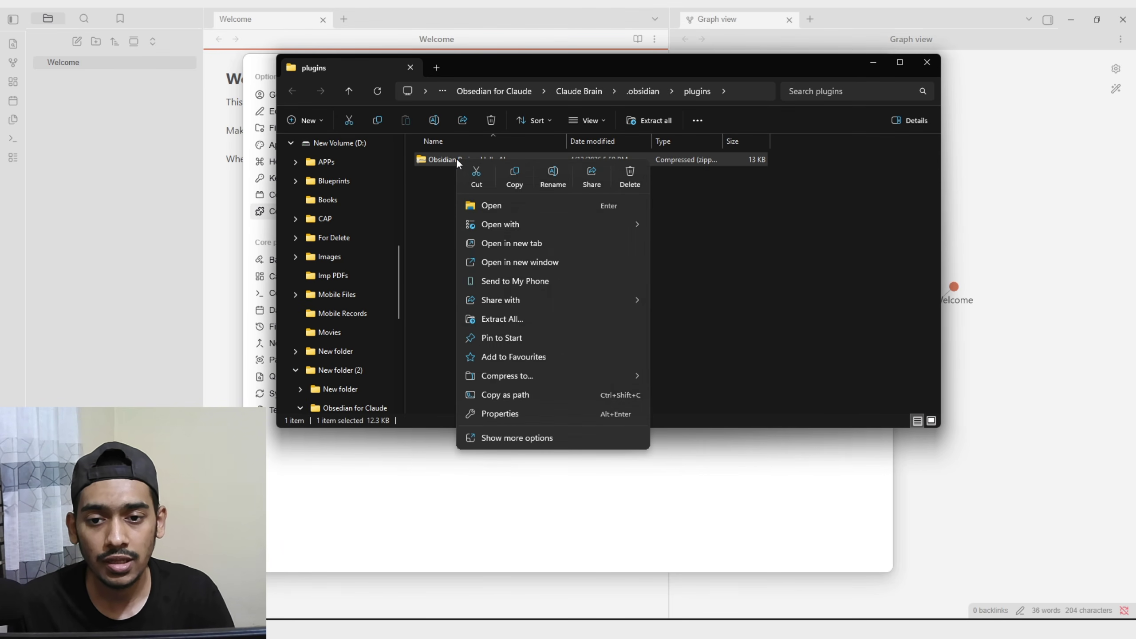
click(485, 321)
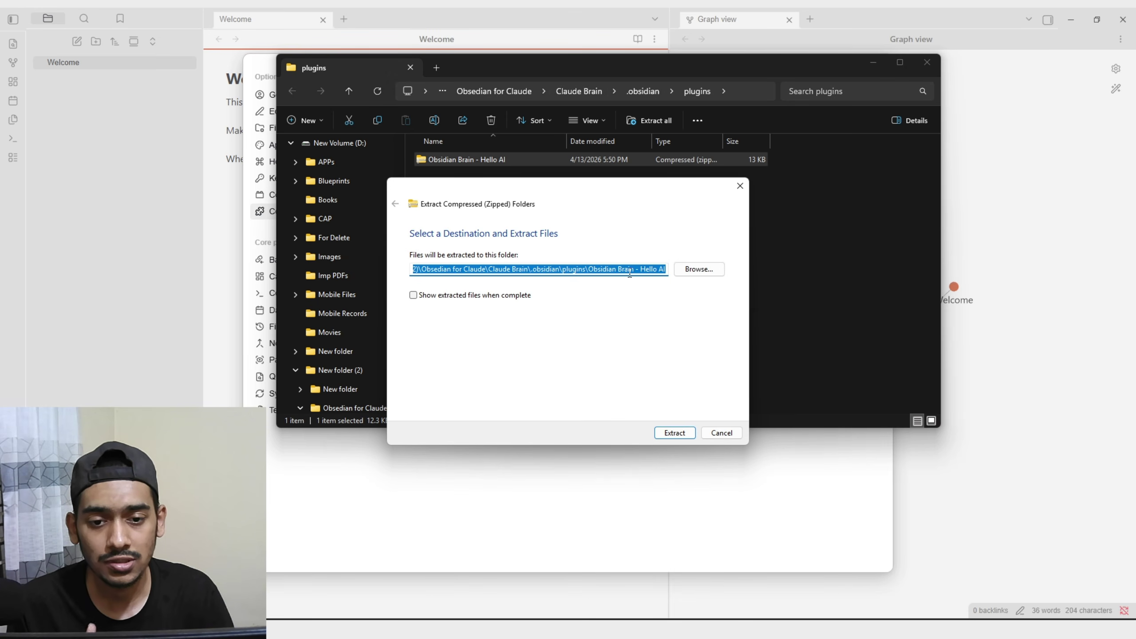
click(674, 432)
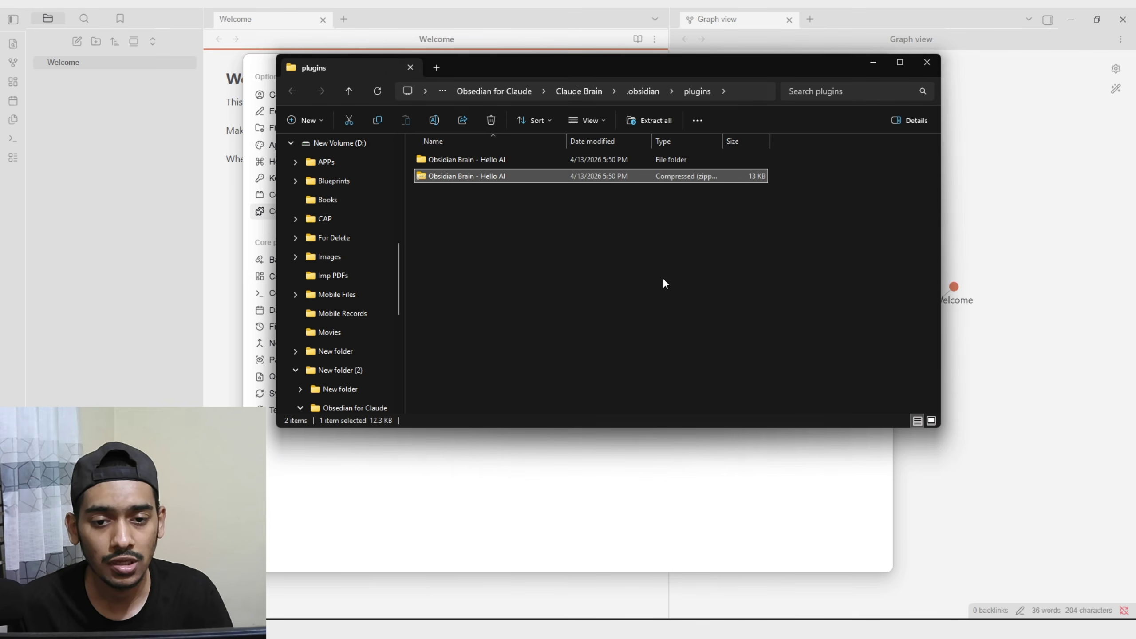
click(497, 161)
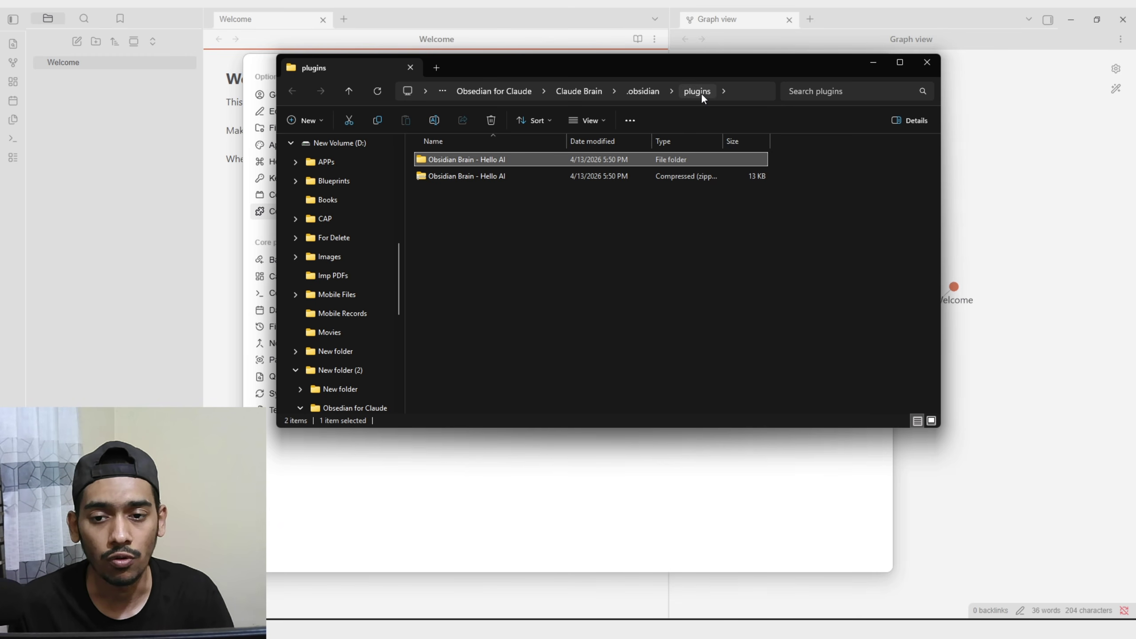
click(927, 62)
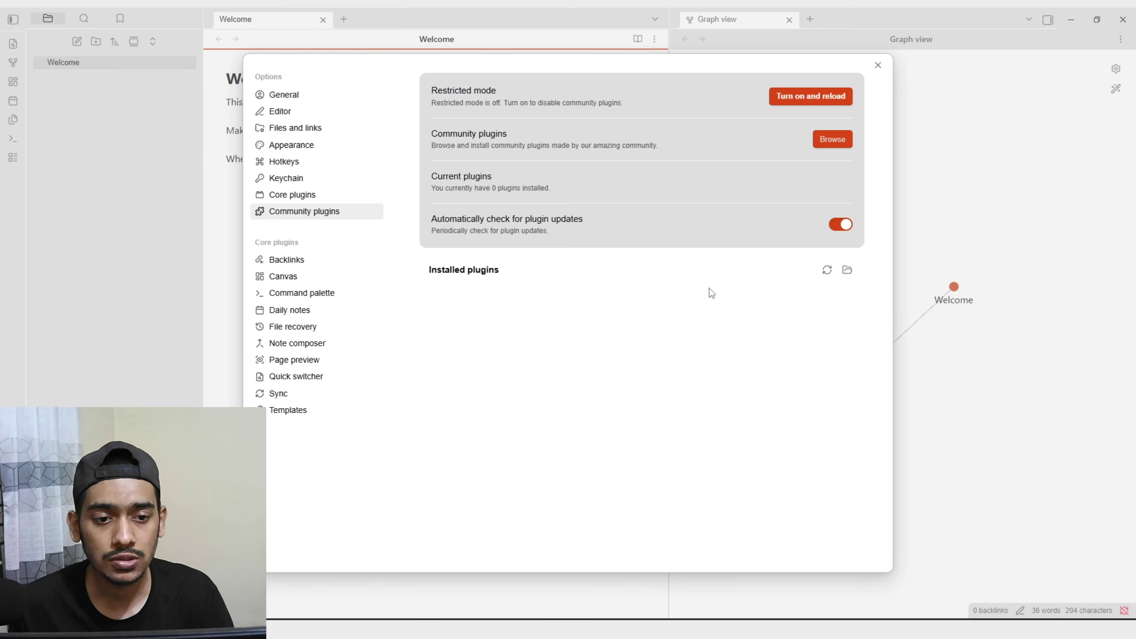
Reload the installed community plugins and enable Obsidian (by Hello AI)
click(827, 270)
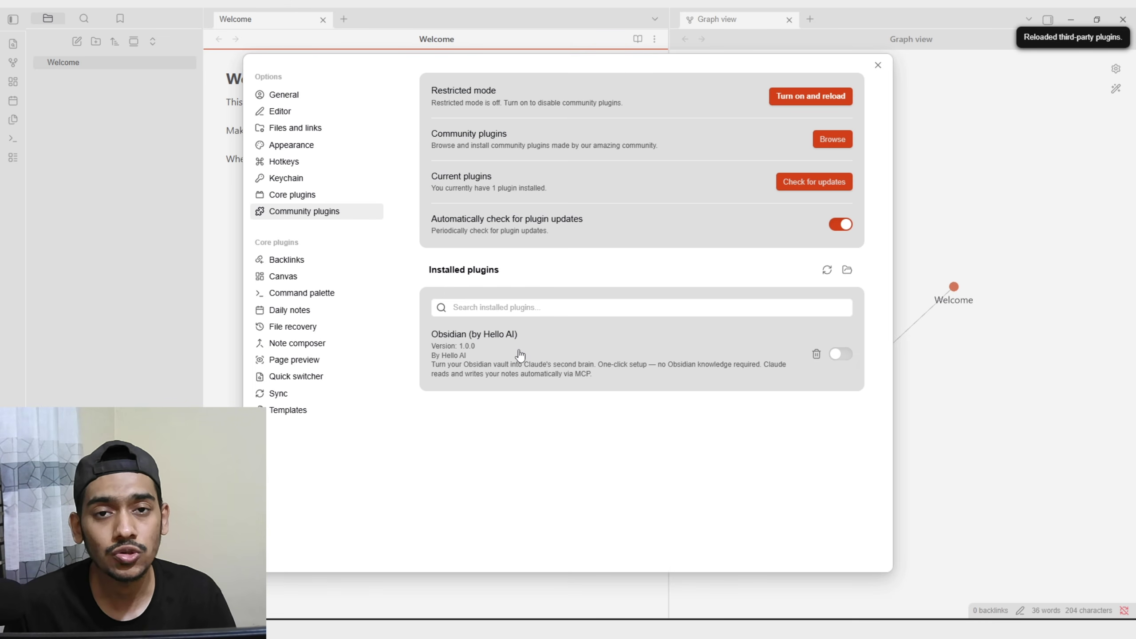
click(841, 354)
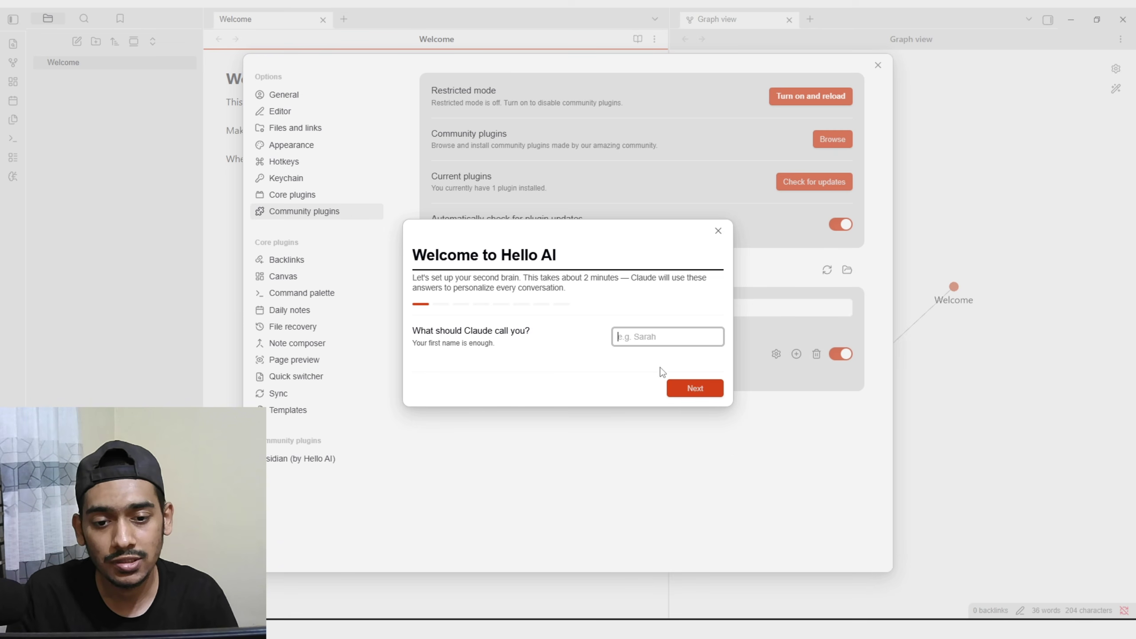
In the Hello AI setup, enter the first name Claude should use and choose Creator / content / influencer as the best description
text(Rakin)
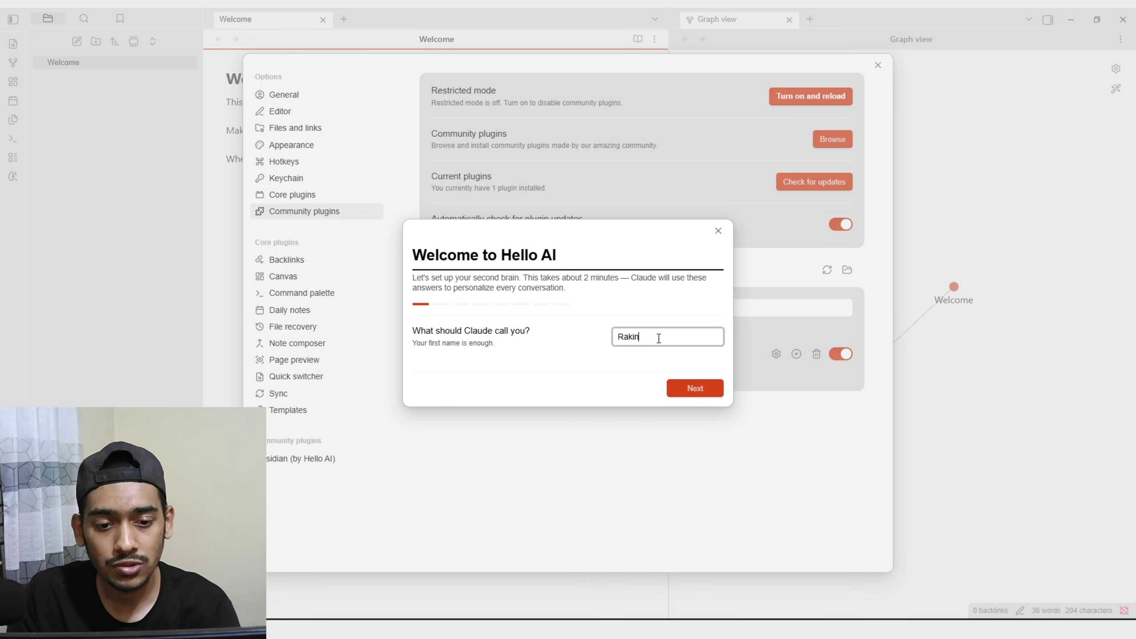
click(684, 386)
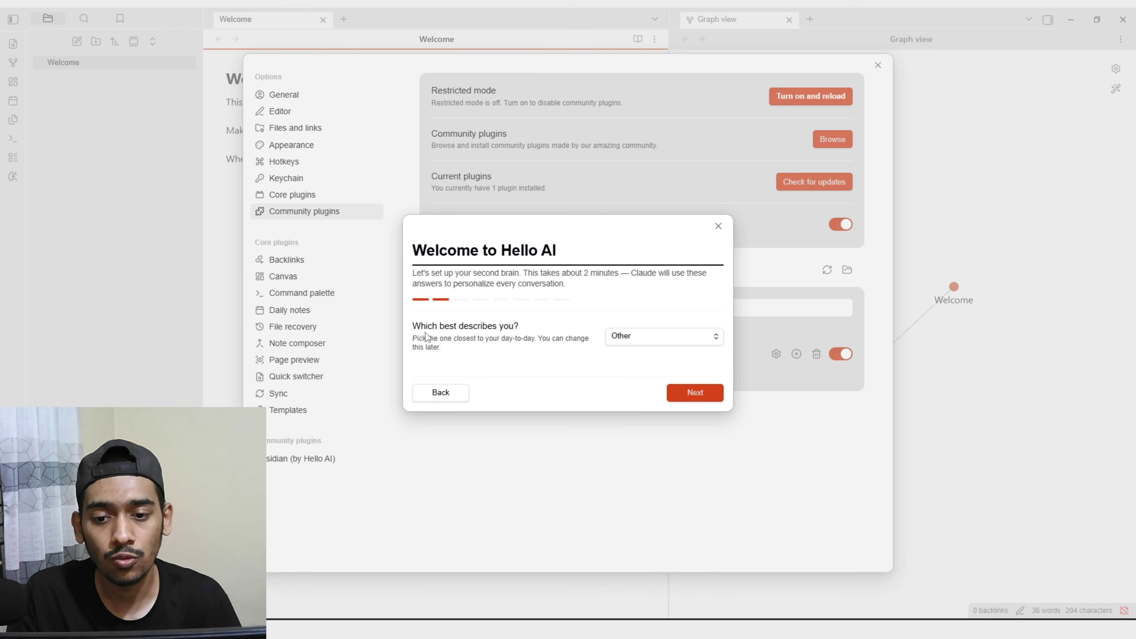
click(628, 335)
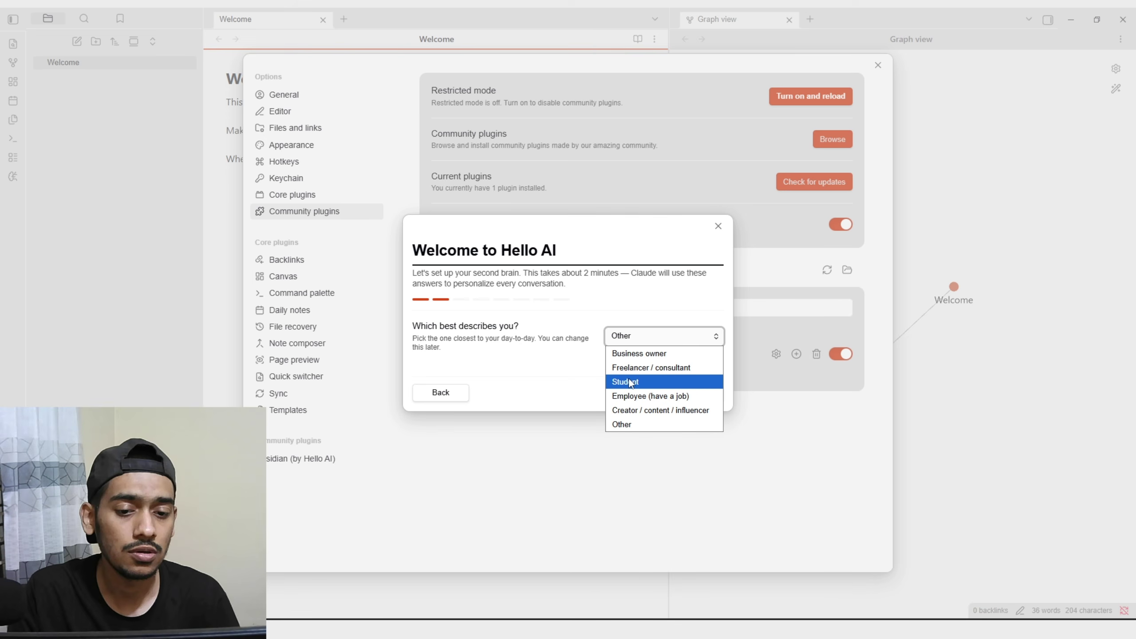
click(643, 411)
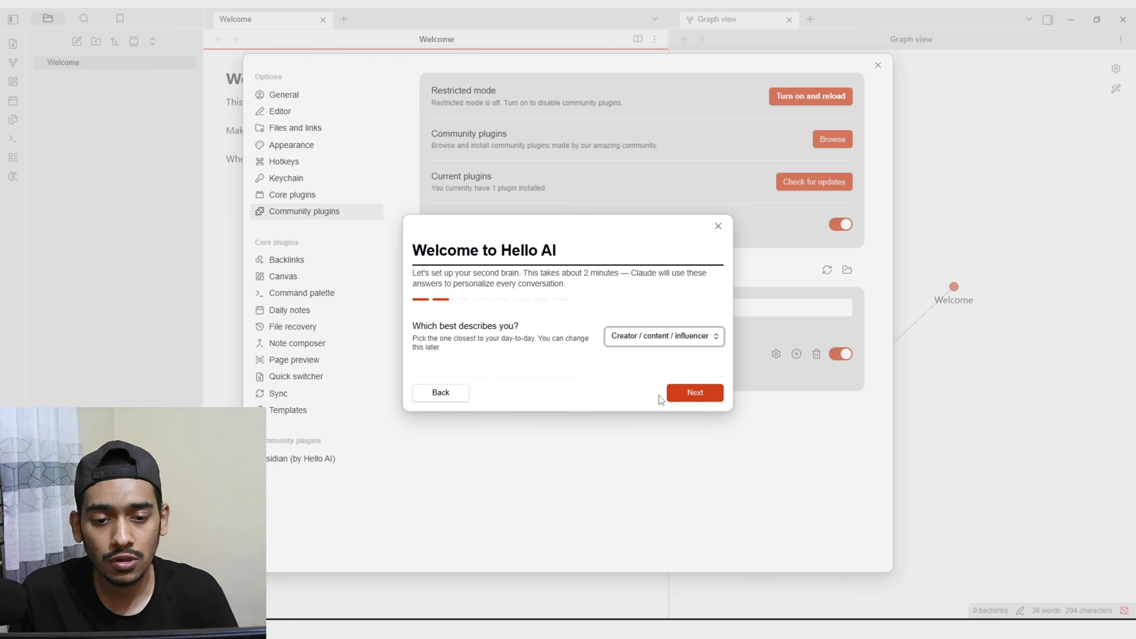
click(689, 391)
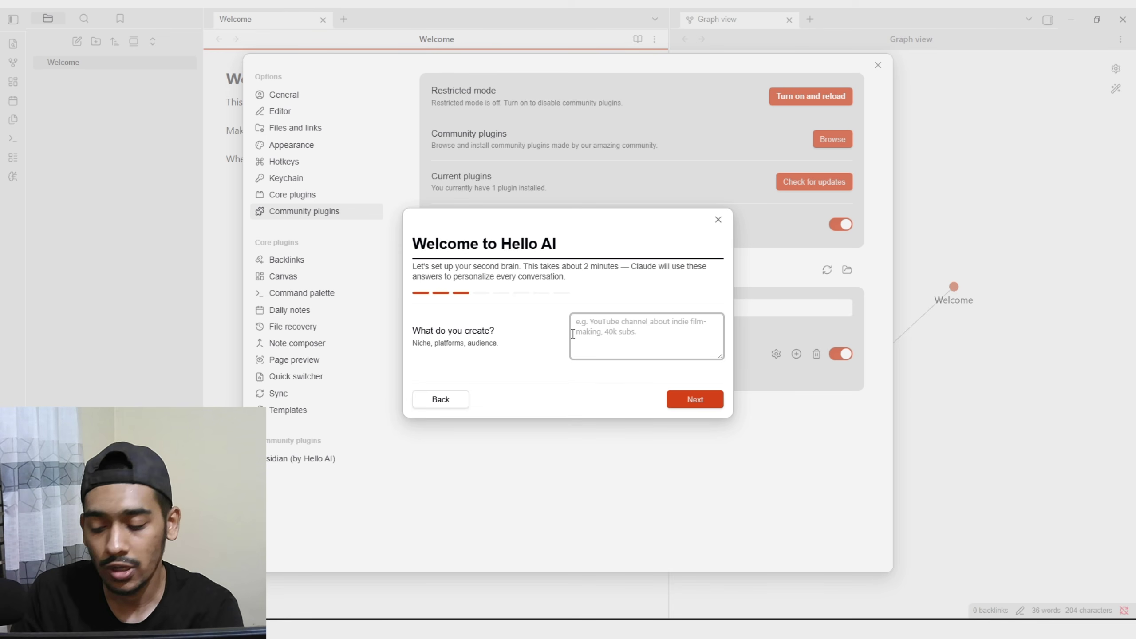
Answer what you create with "I have a youtube channel and i create mostly videos related with n8n and claude and new ai stuffs" and continue
text(I)
key(BackSpace)
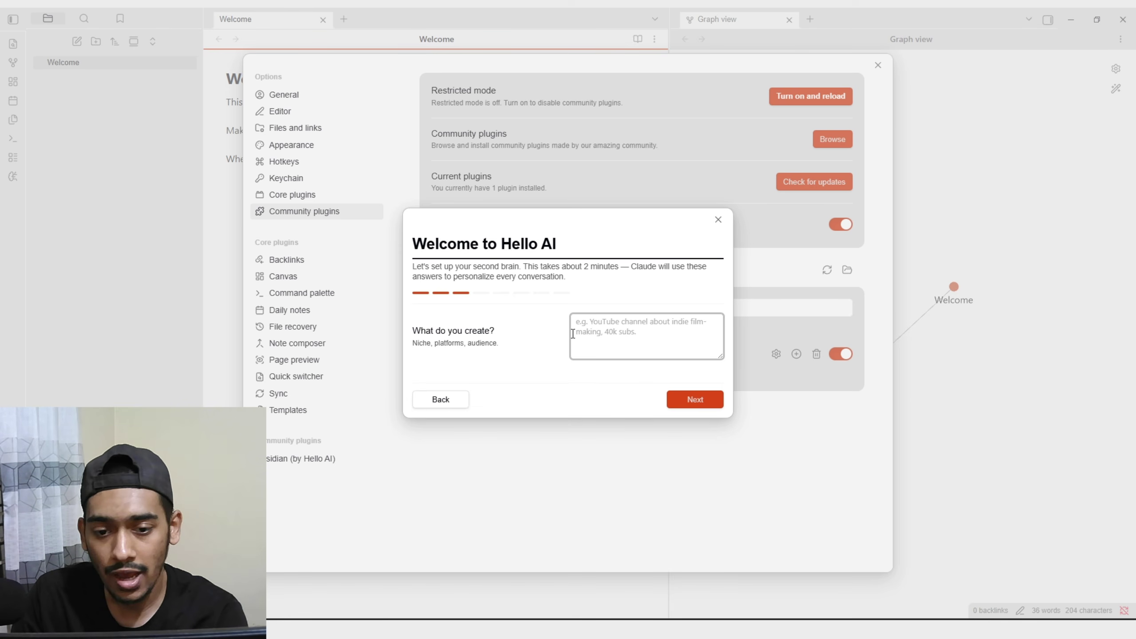
text(I have a youtube channel and)
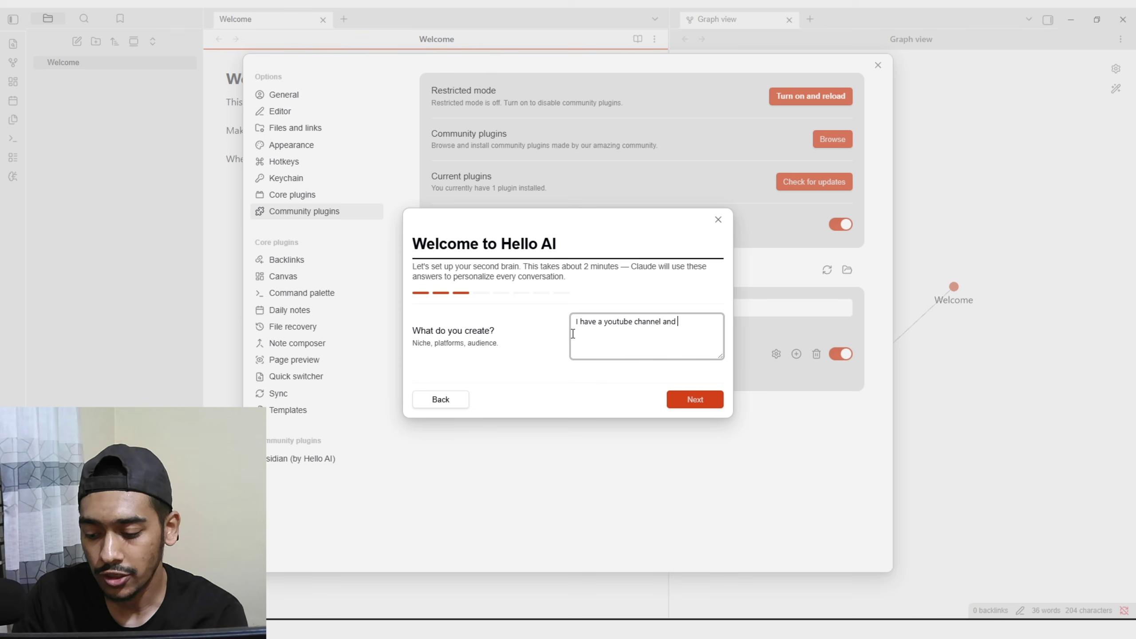
text( i create mostly v)
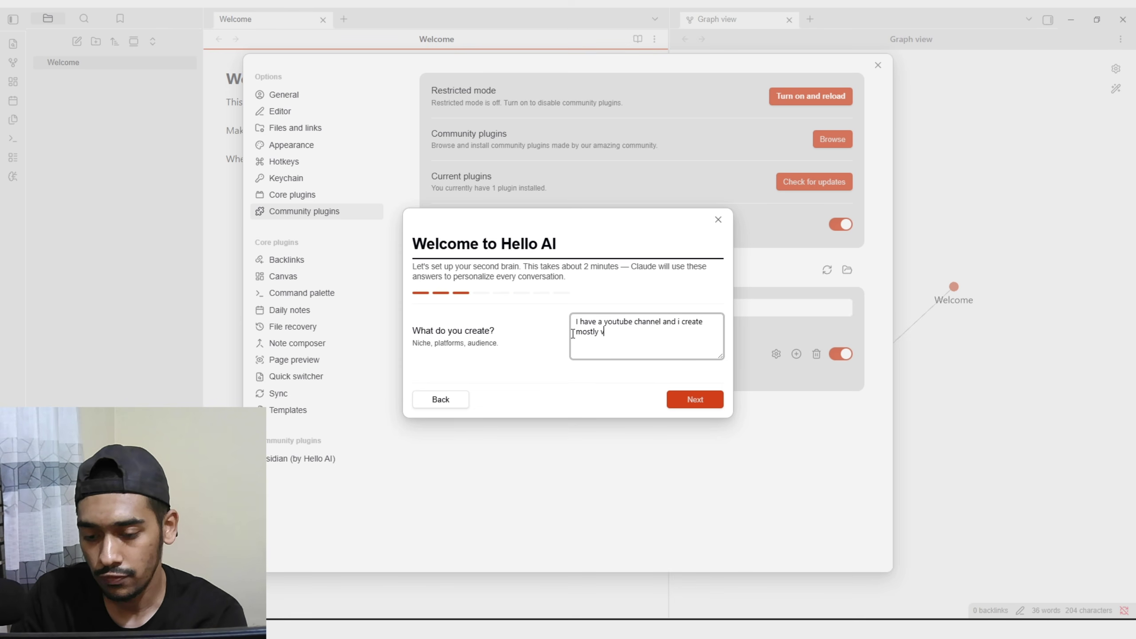
text(ideos related wit)
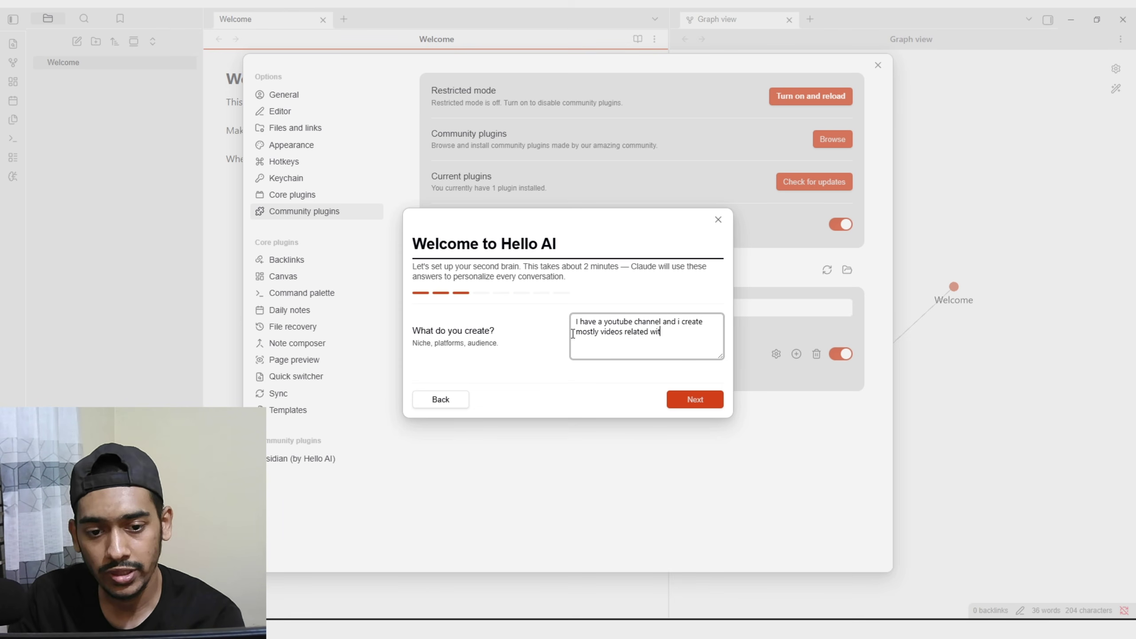
text(h n8n a)
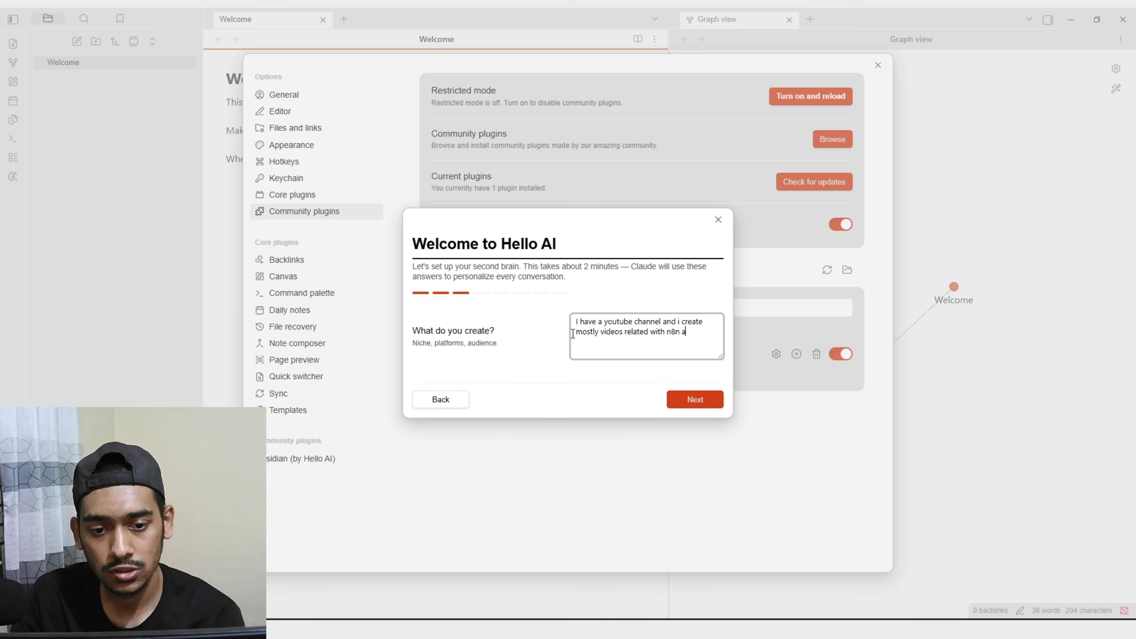
text(nd claude and new ai stuffs)
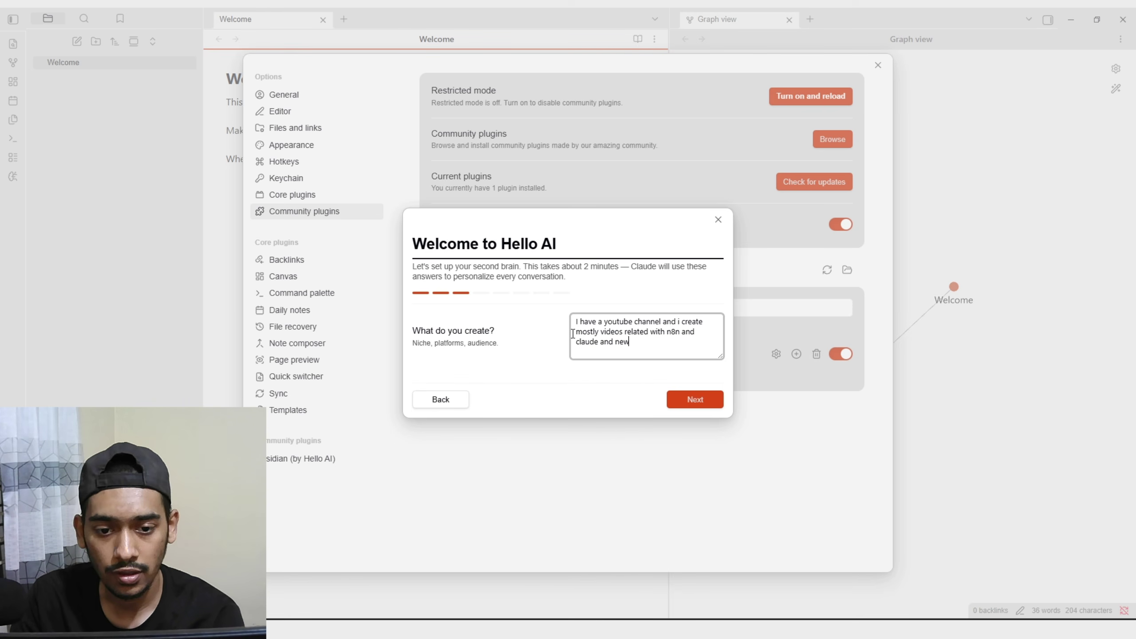
click(683, 399)
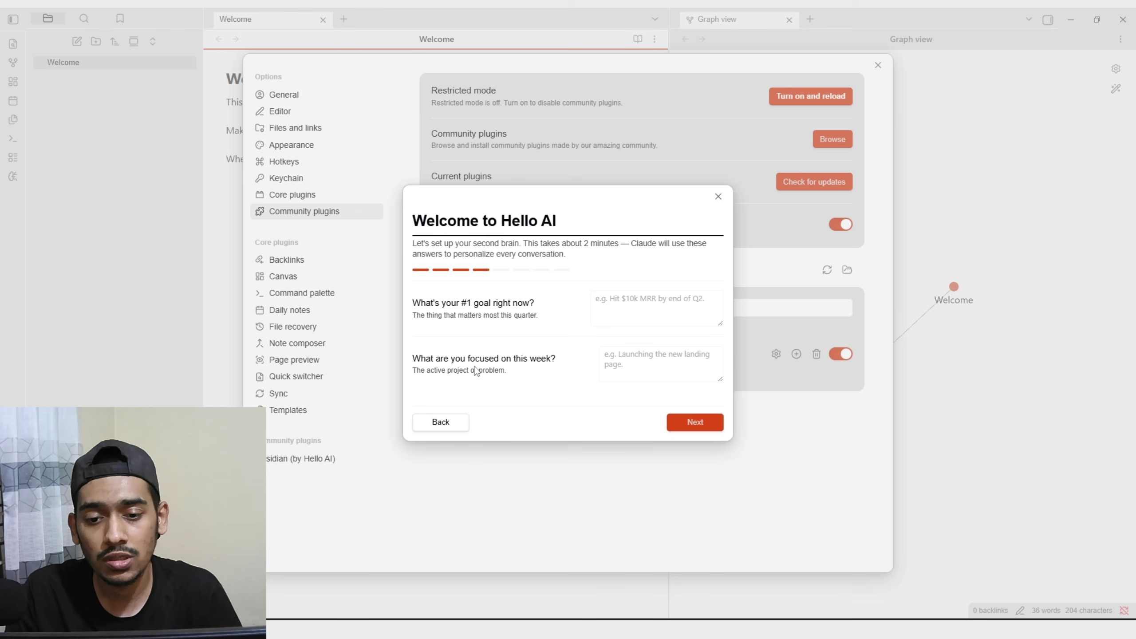
Enter "I want to get 10k subs in youtube in the next 2 months right i have 5k subs" as the #1 goal
click(630, 312)
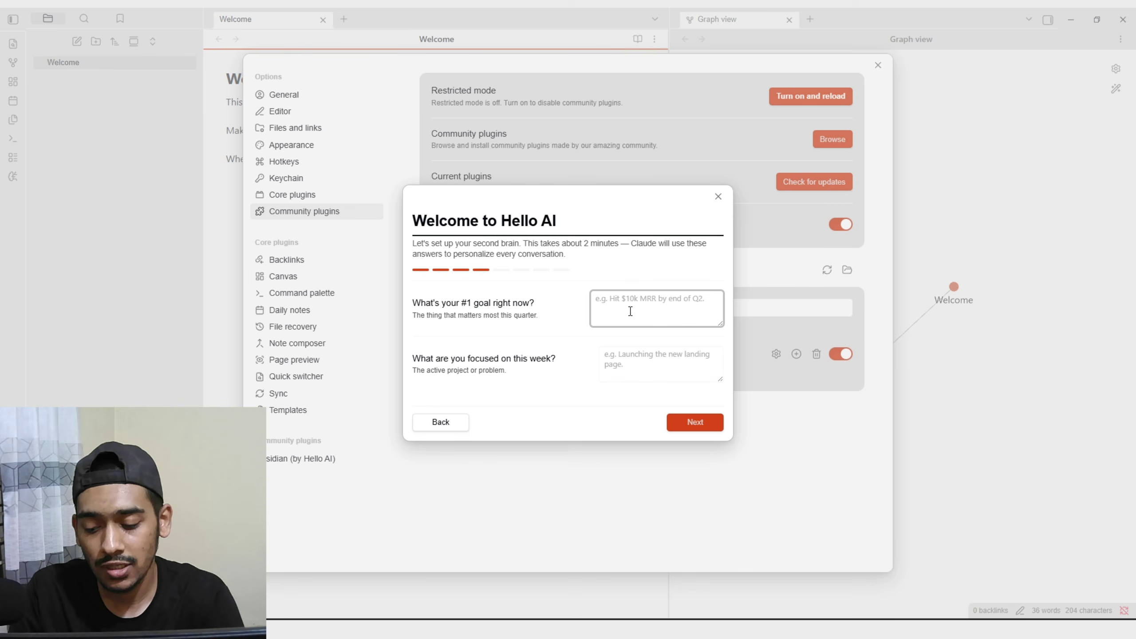
text(I want to )
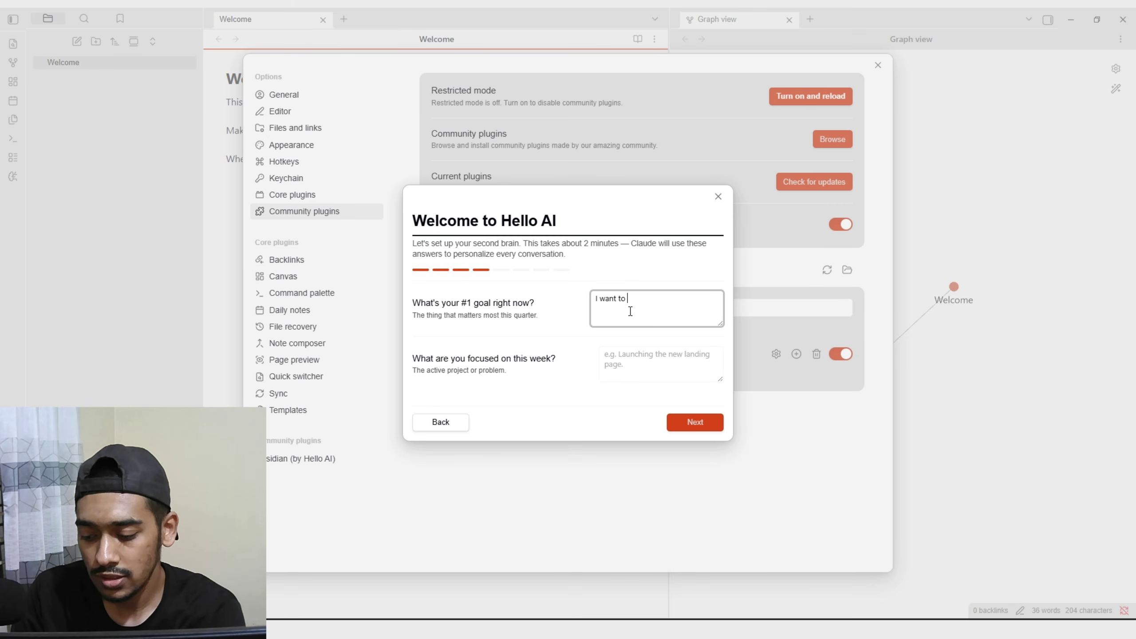
text(get 10k subs i)
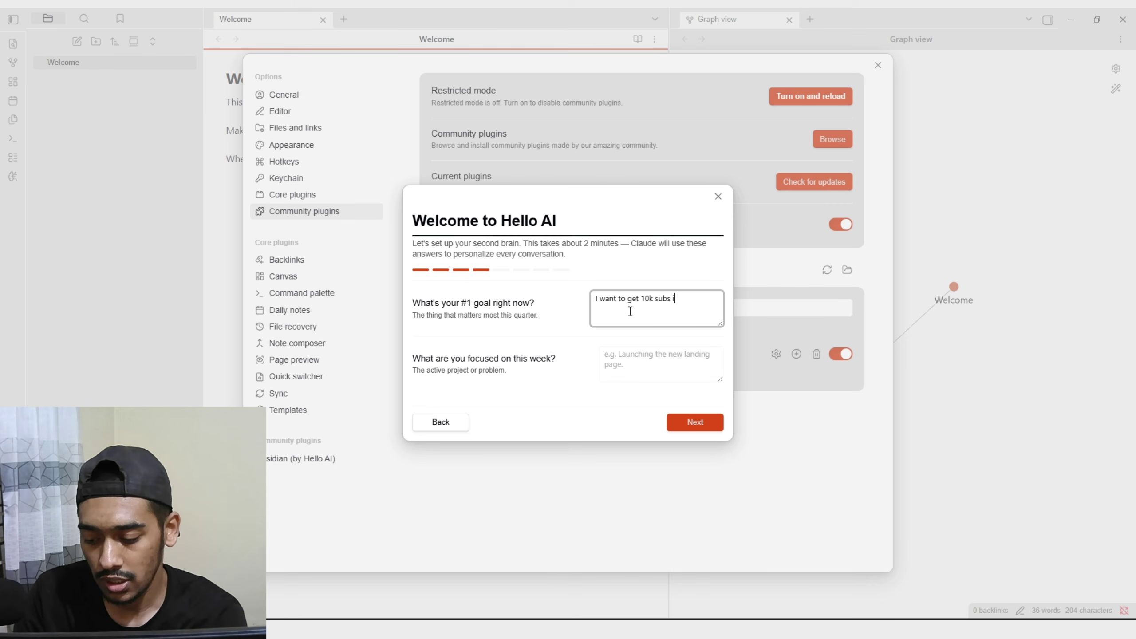
text(n youtube in the )
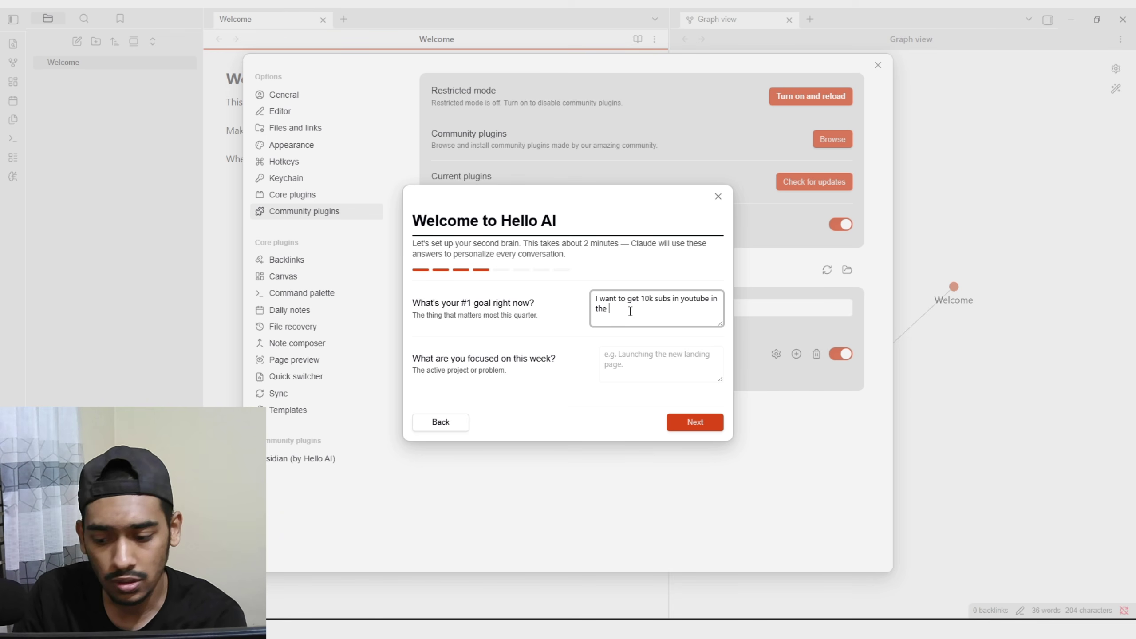
text(next 2 months right i have 5k subs)
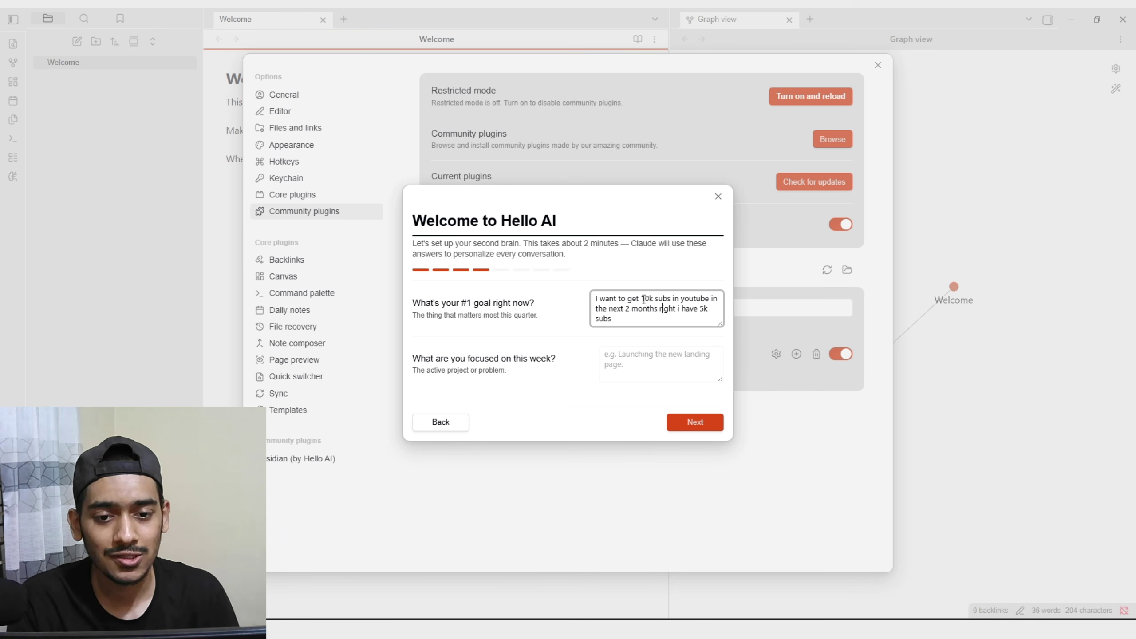
drag(641, 299, 655, 299)
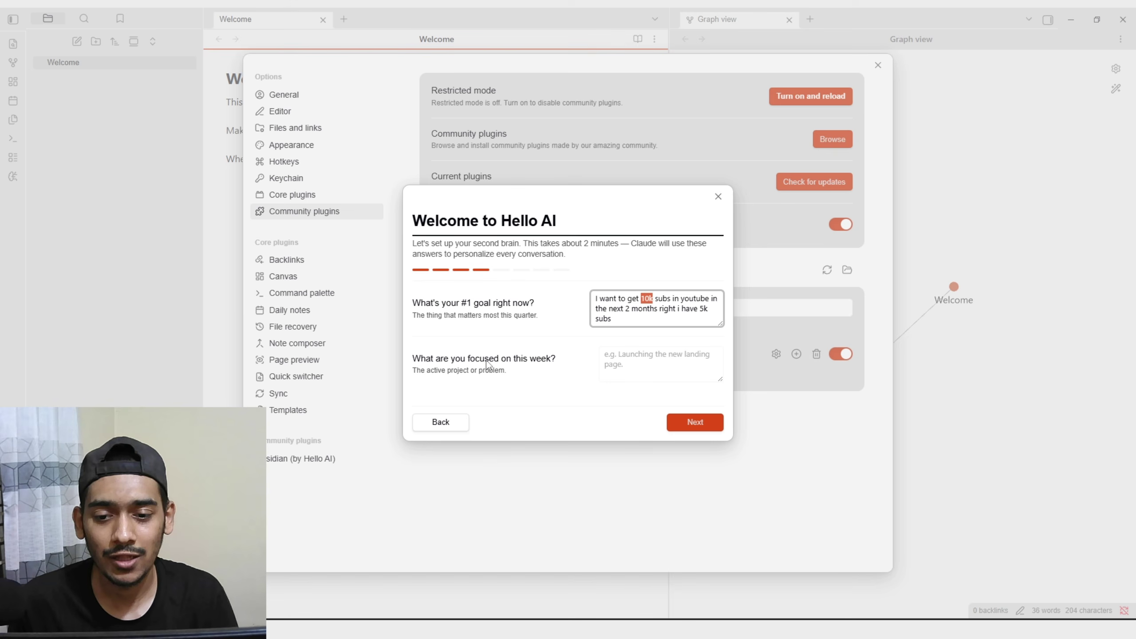
Enter "i want ro make more videso on the claude updates" as this week's focus and continue the setup
click(632, 360)
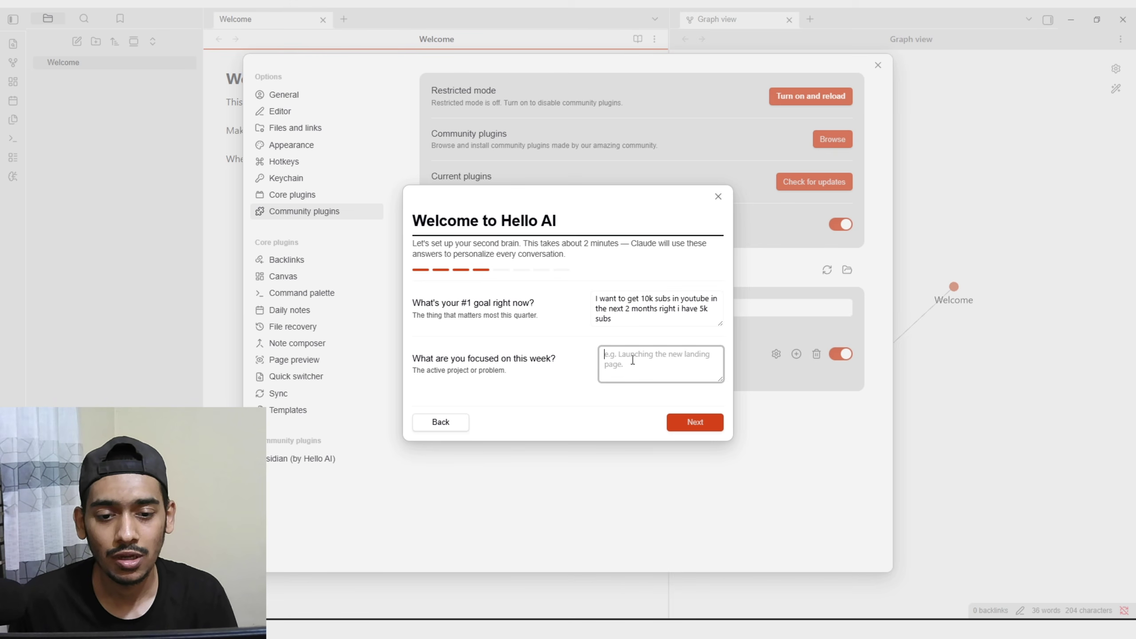
text(i w)
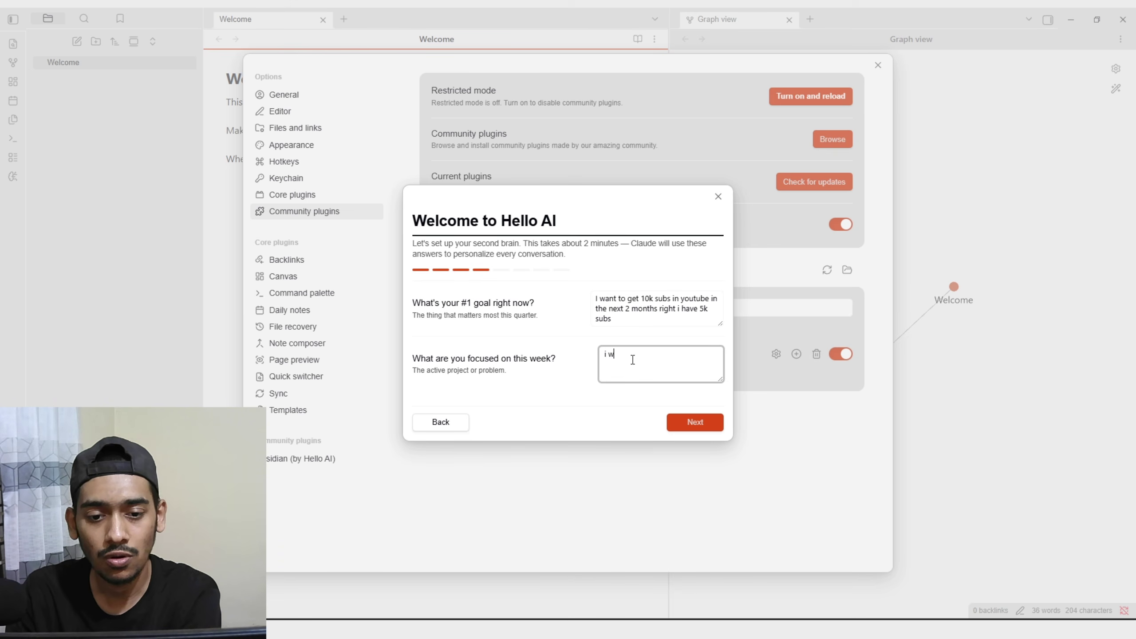
text(ant to make more videos on this claude updates)
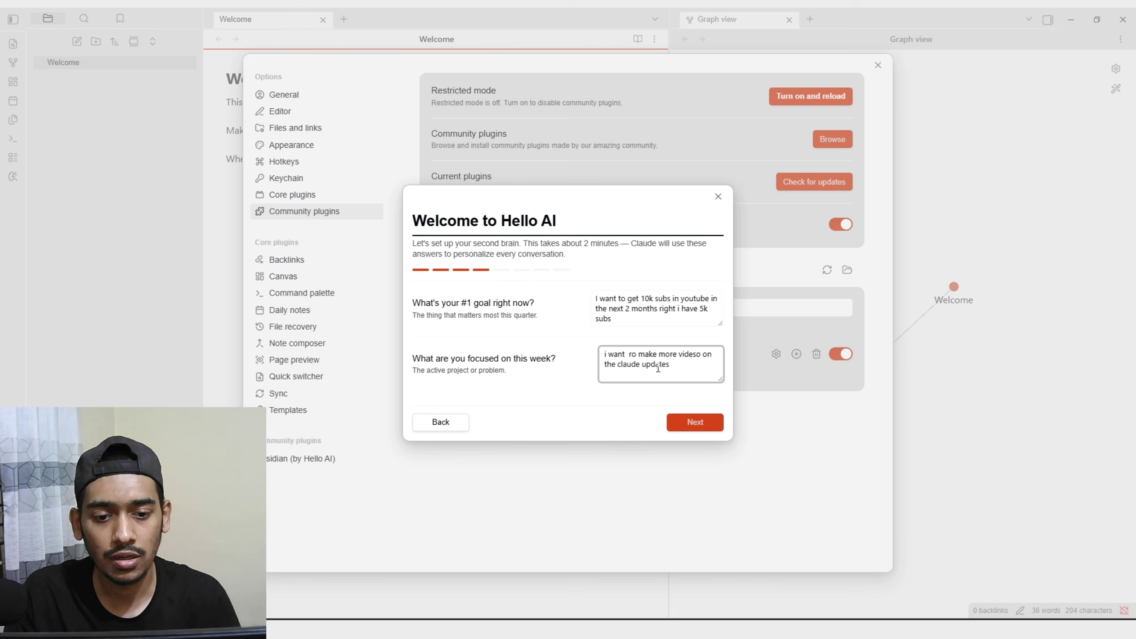
click(695, 422)
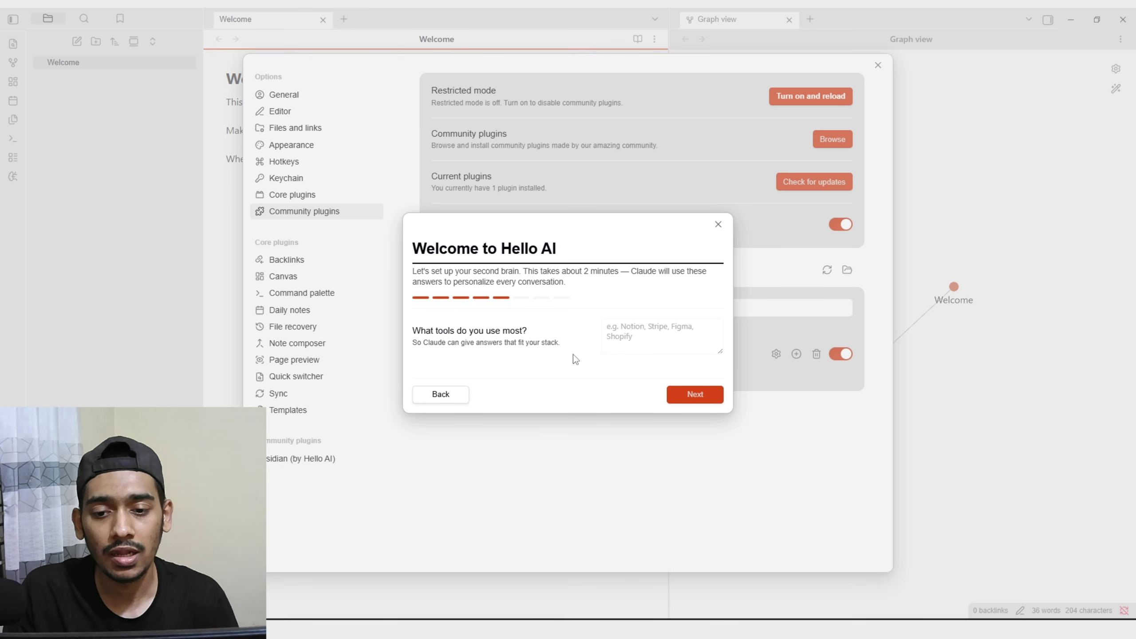
Answer which tools are used most with "right claude the most" and continue the setup
click(625, 338)
text(righ)
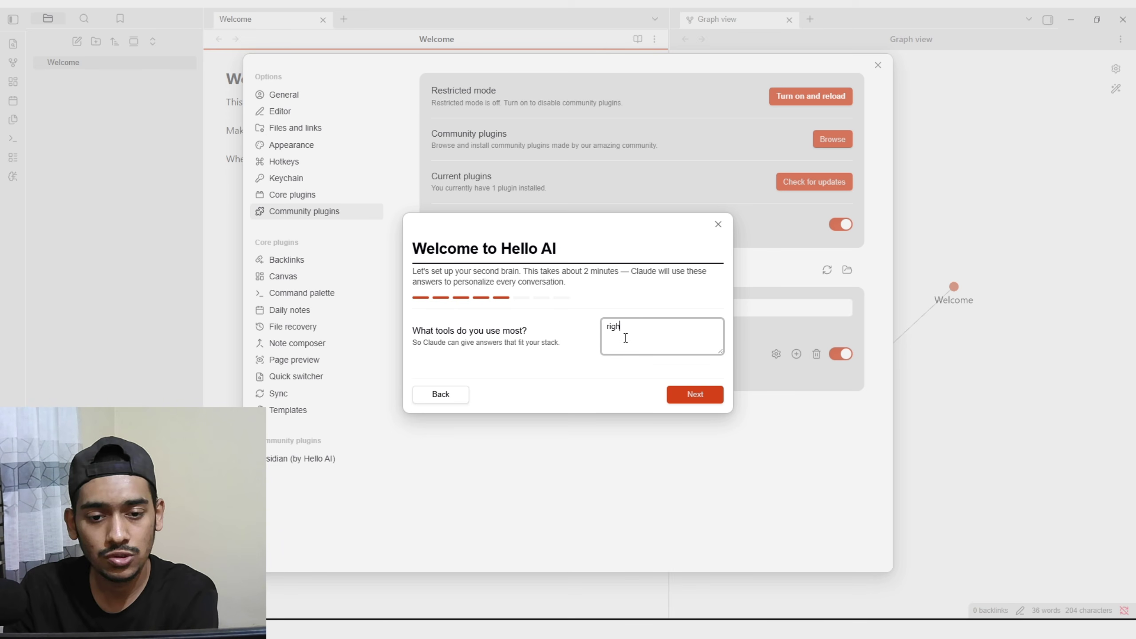
text(t claude the most)
click(711, 391)
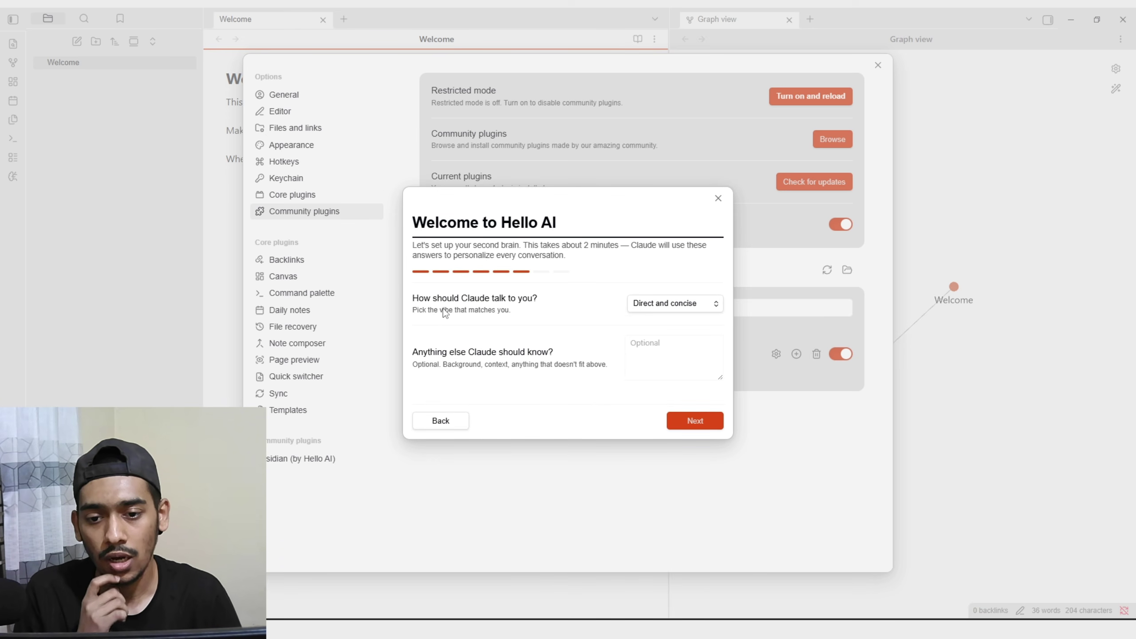
Choose Direct and concise for how Claude should talk, leave the optional extra information empty and continue
click(645, 311)
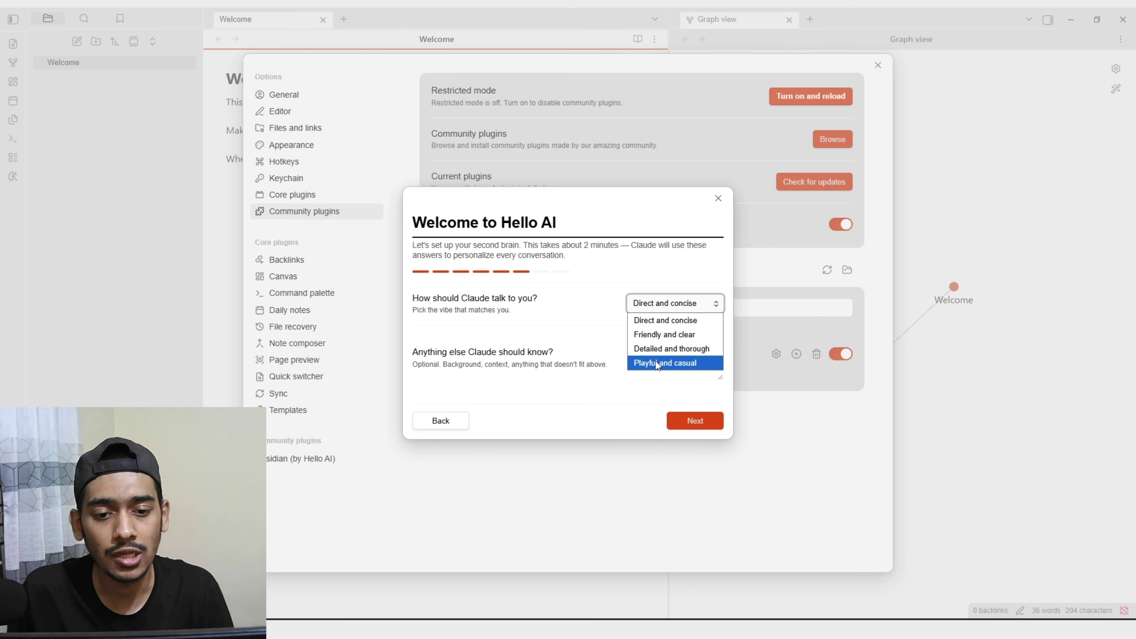
click(654, 325)
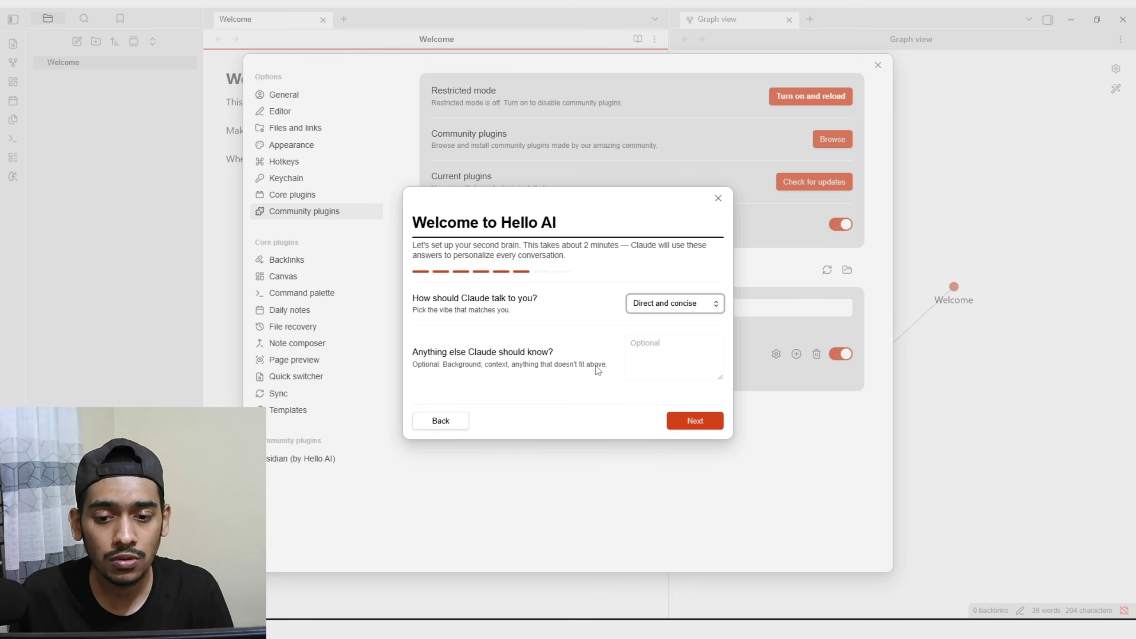
click(665, 355)
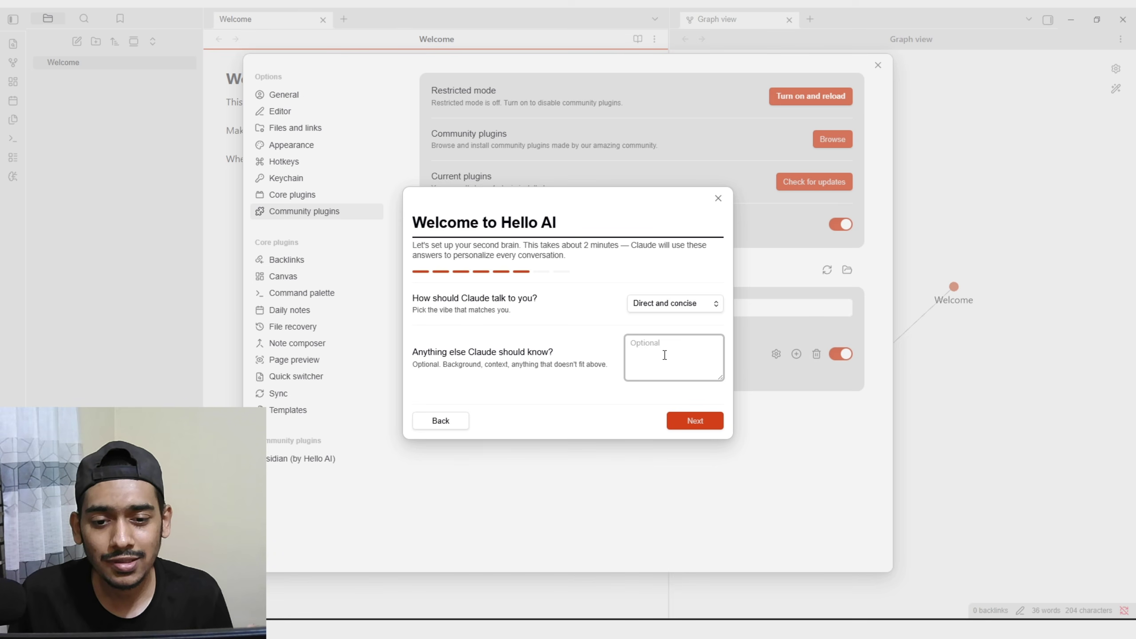
click(691, 424)
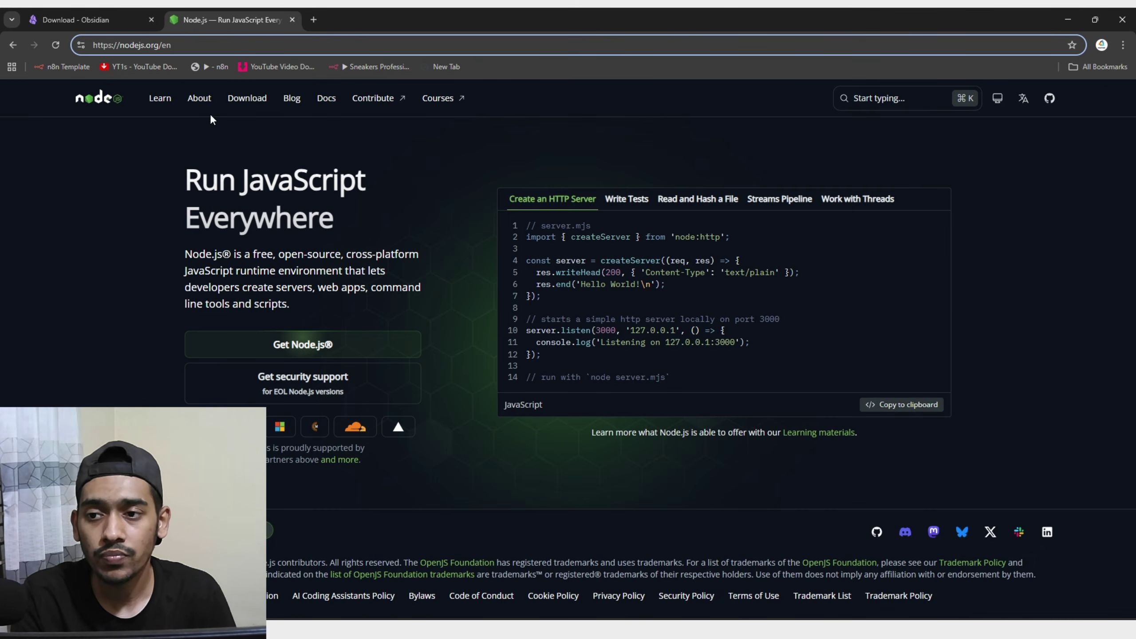
On nodejs.org in the browser, open the Node.js download page and look at the Windows Installer (.msi) option
drag(172, 47, 126, 49)
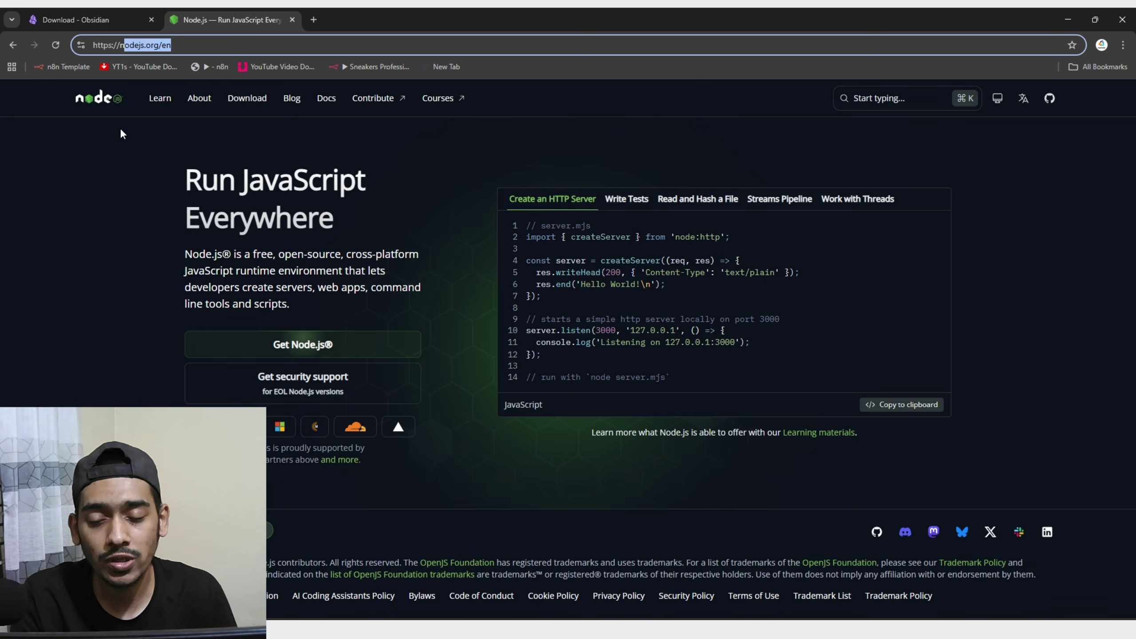
click(325, 345)
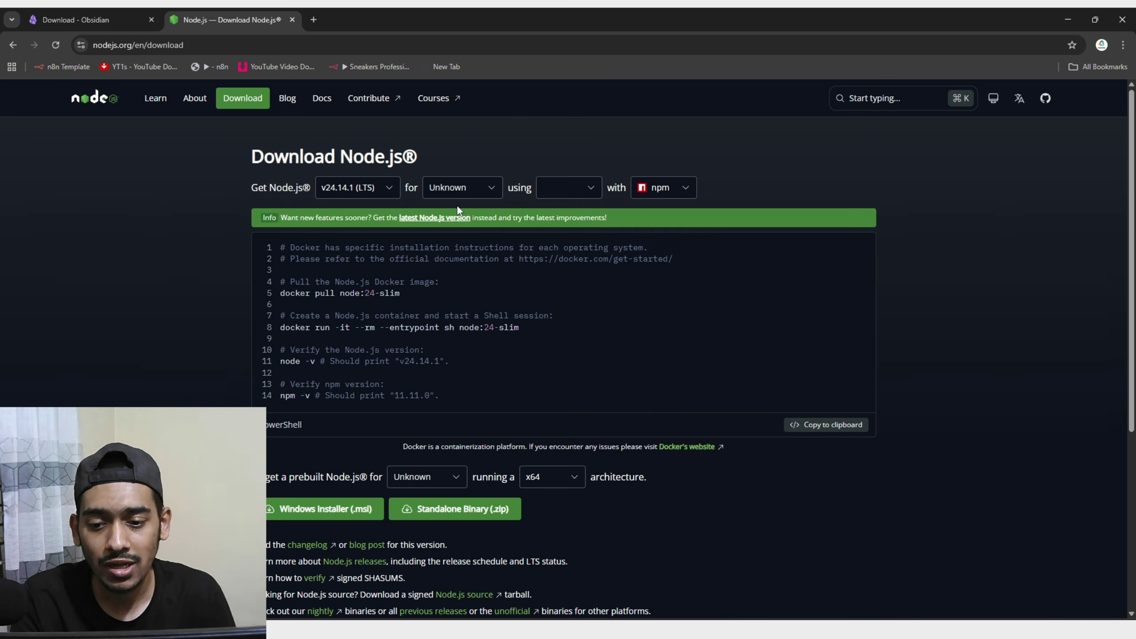
scroll(456, 204, down, 4)
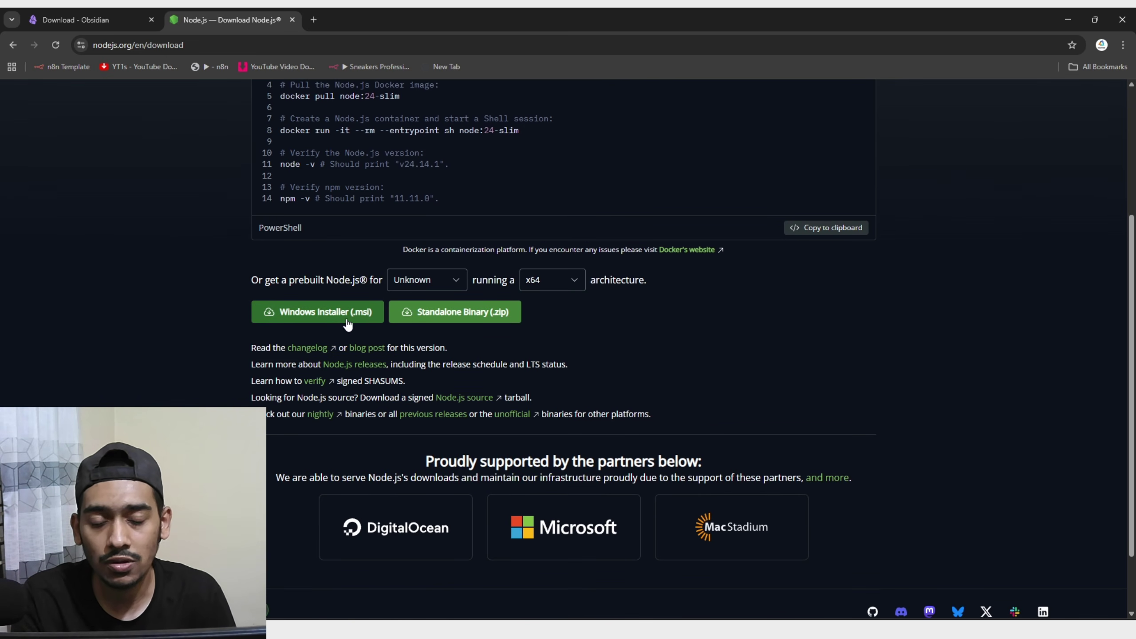
Return to the Hello AI setup in Obsidian and connect the second brain to Claude Desktop
click(1073, 23)
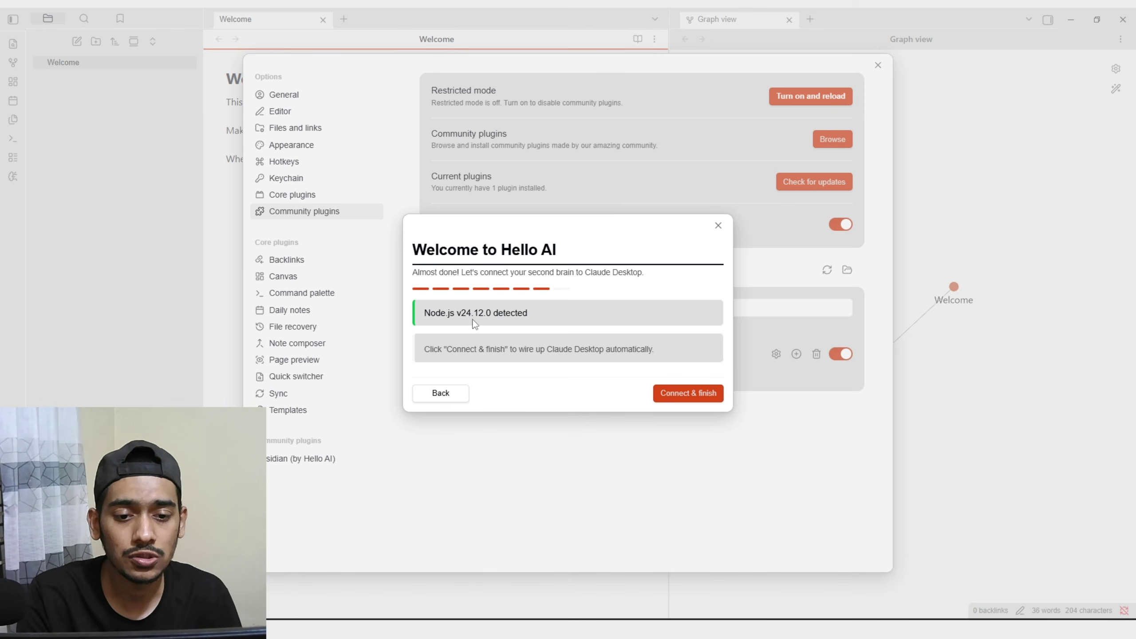
click(683, 395)
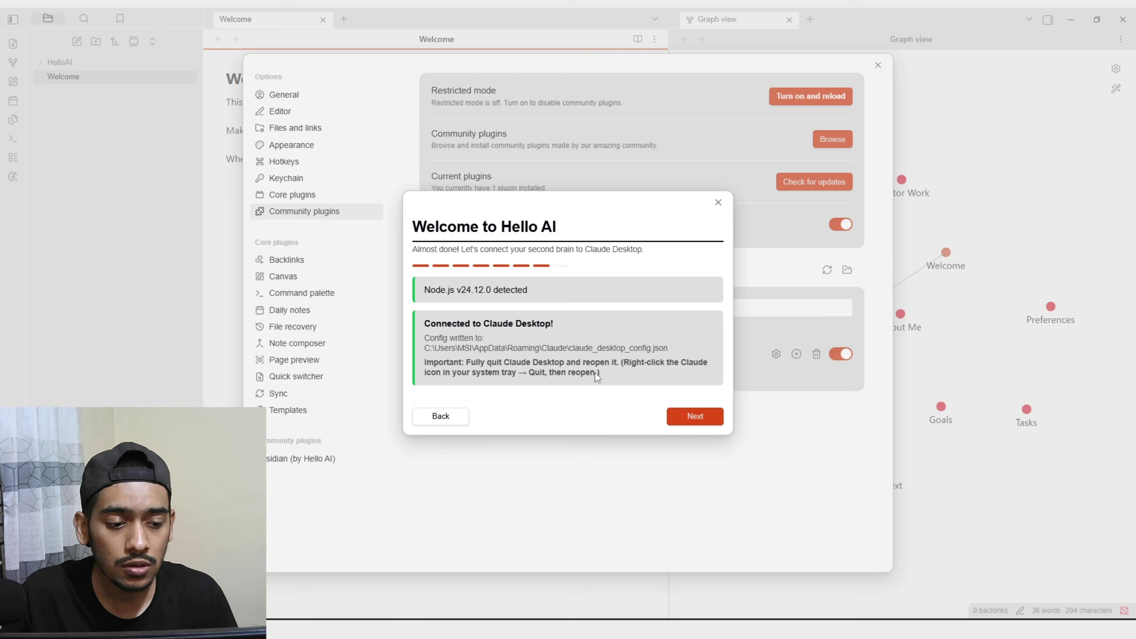
Advance the Hello AI setup to its last step, check the system tray for background apps and bring up Claude Desktop
click(678, 411)
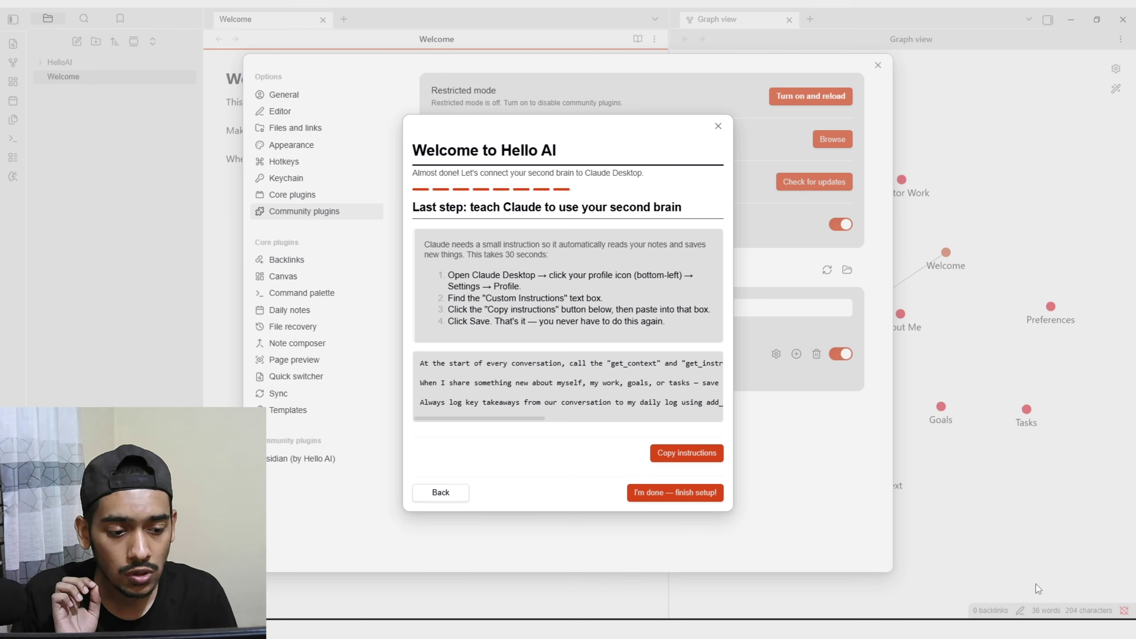
click(1026, 629)
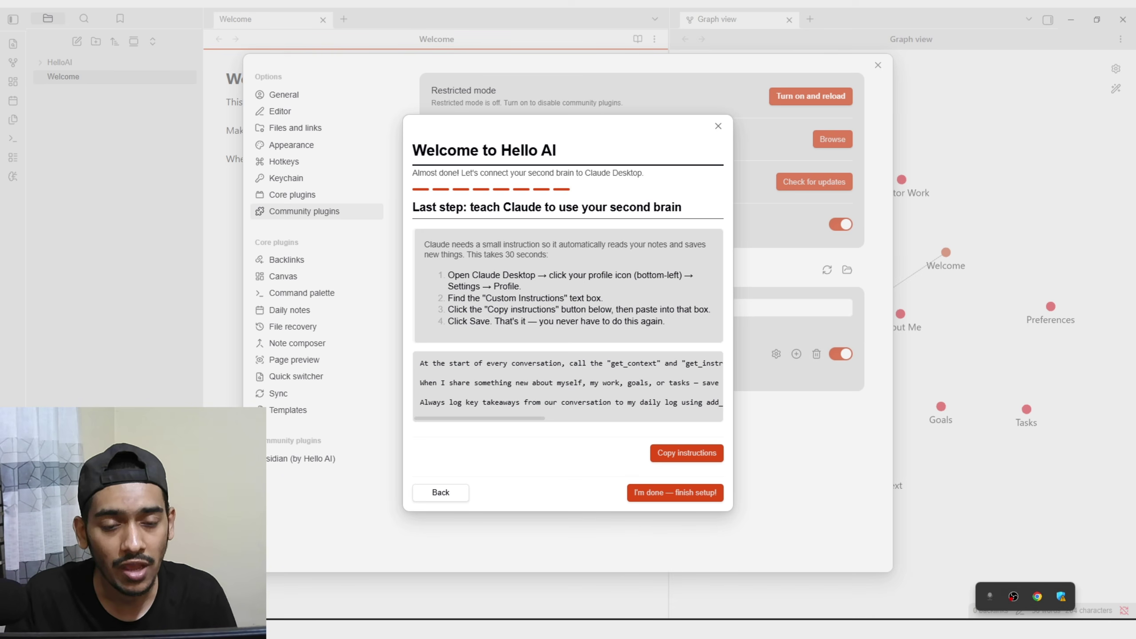
key(Escape)
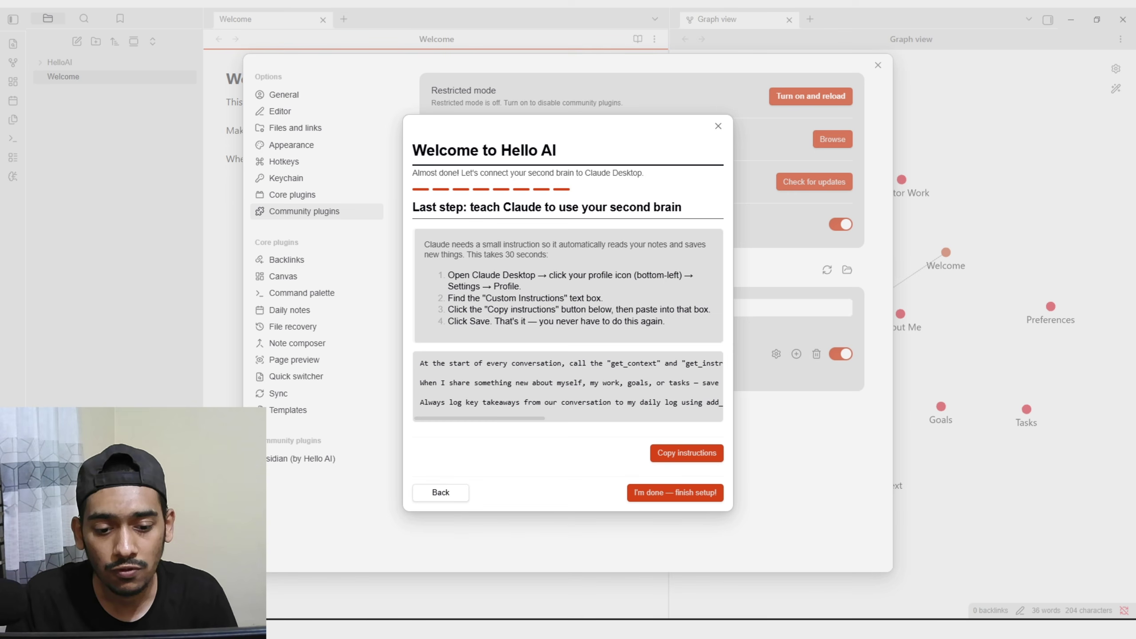
click(663, 629)
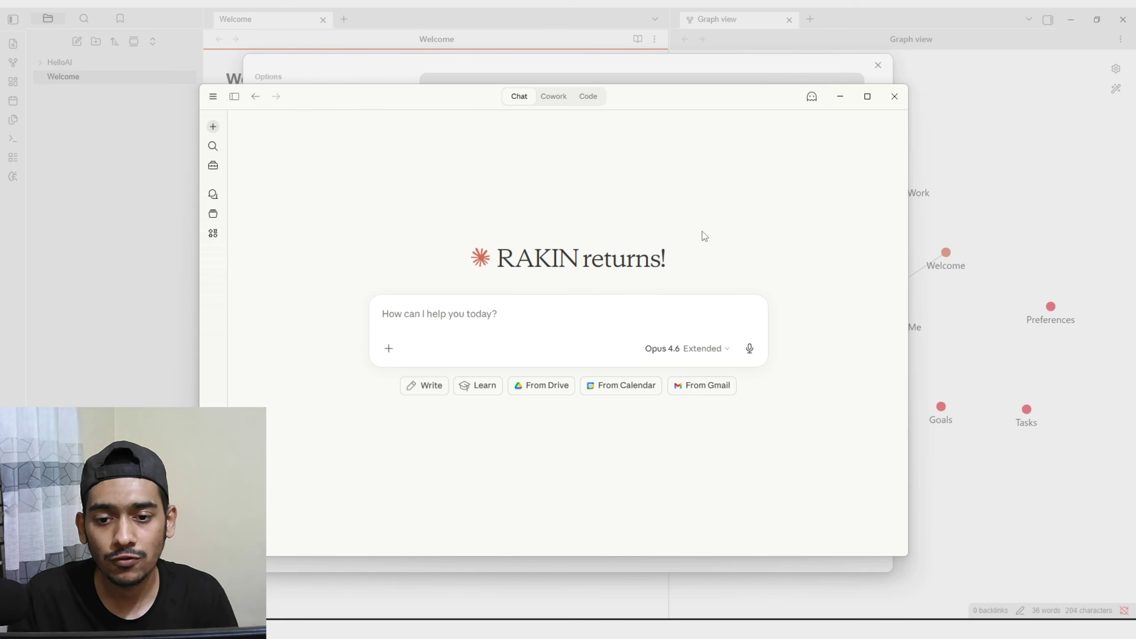
Open Claude's general settings and start editing the personal preferences Claude should consider in responses
click(216, 97)
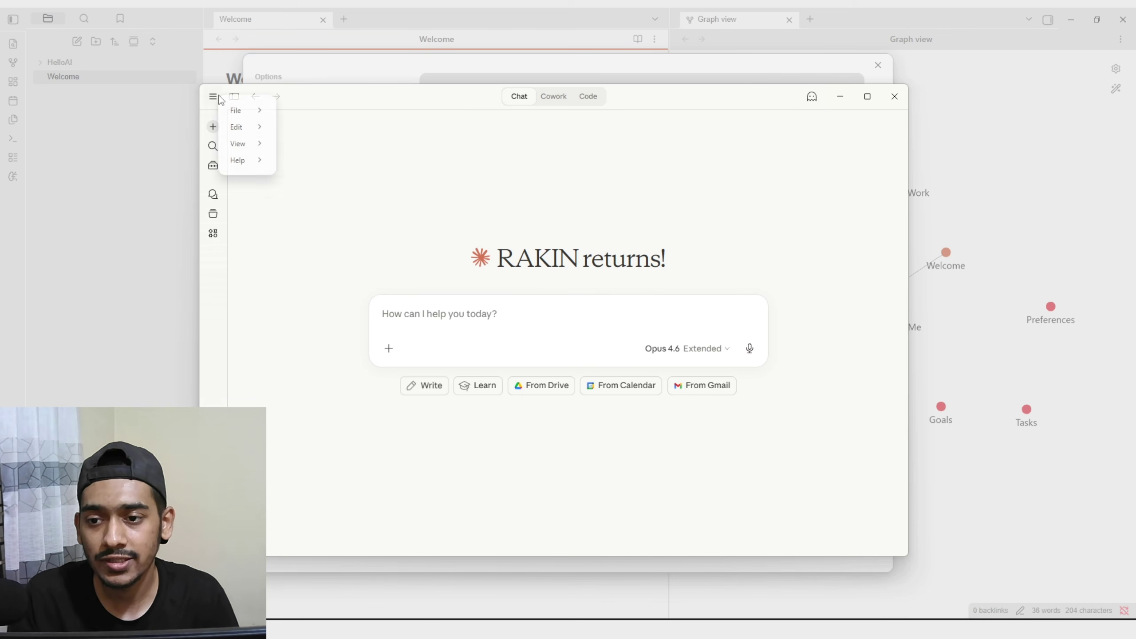
mouse_move(241, 110)
click(306, 127)
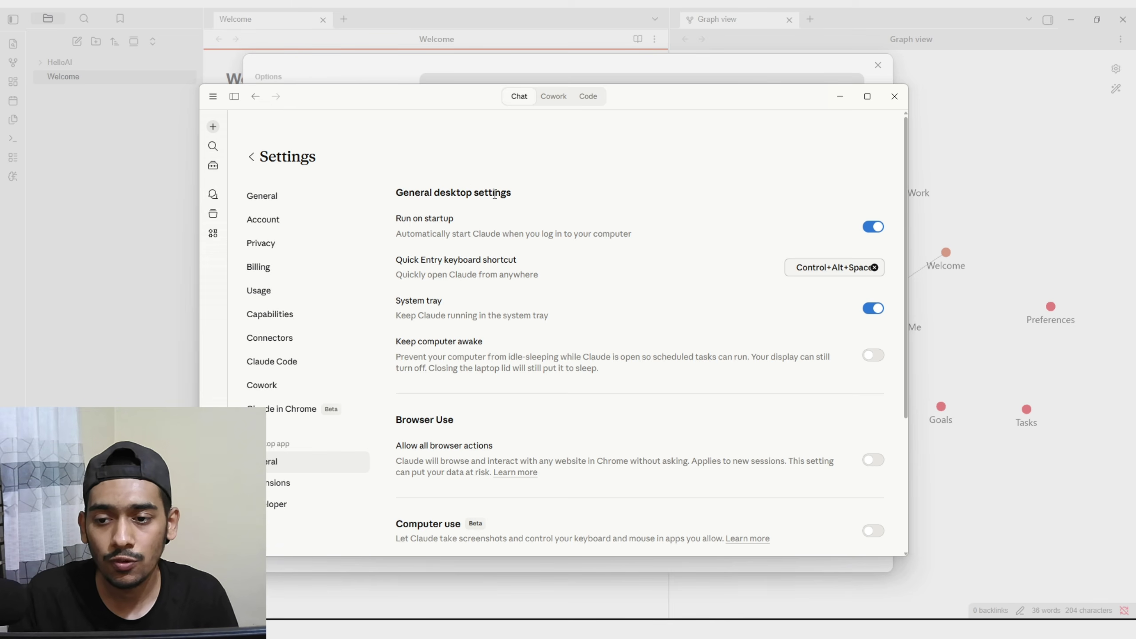
click(289, 201)
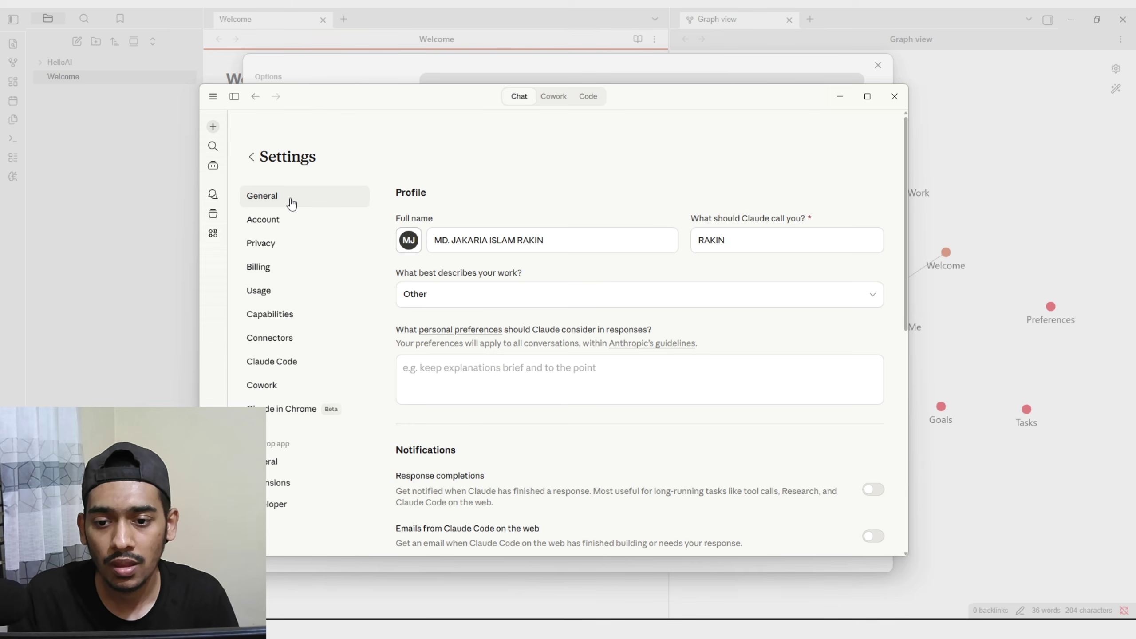
click(420, 358)
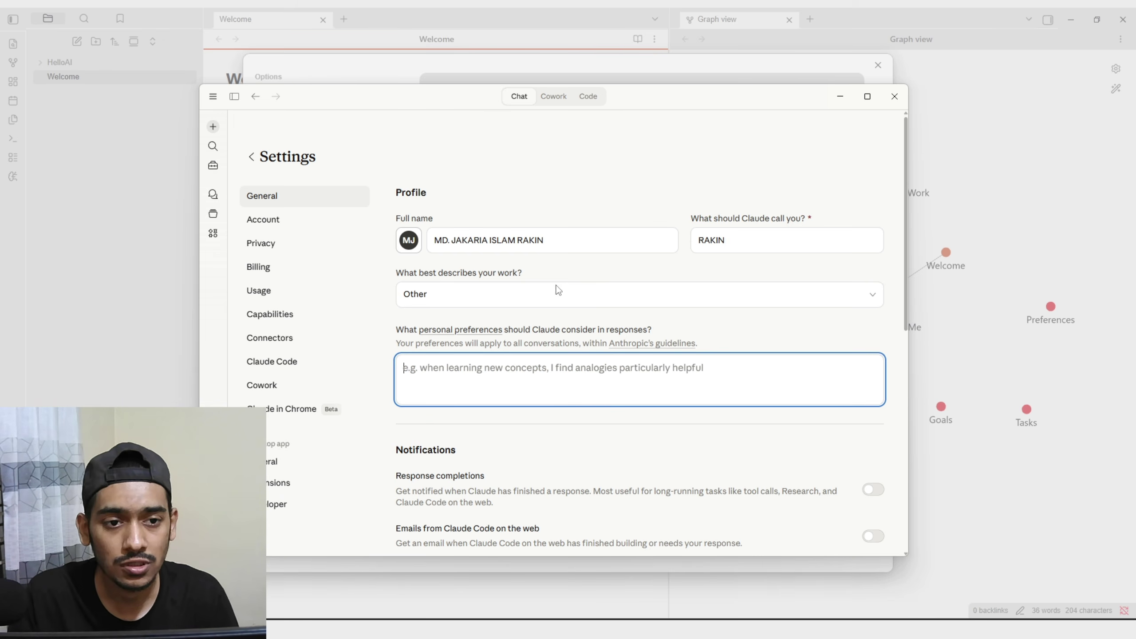
Copy the custom instructions from the Hello AI setup in Obsidian and paste them into Claude's personal preferences
click(840, 97)
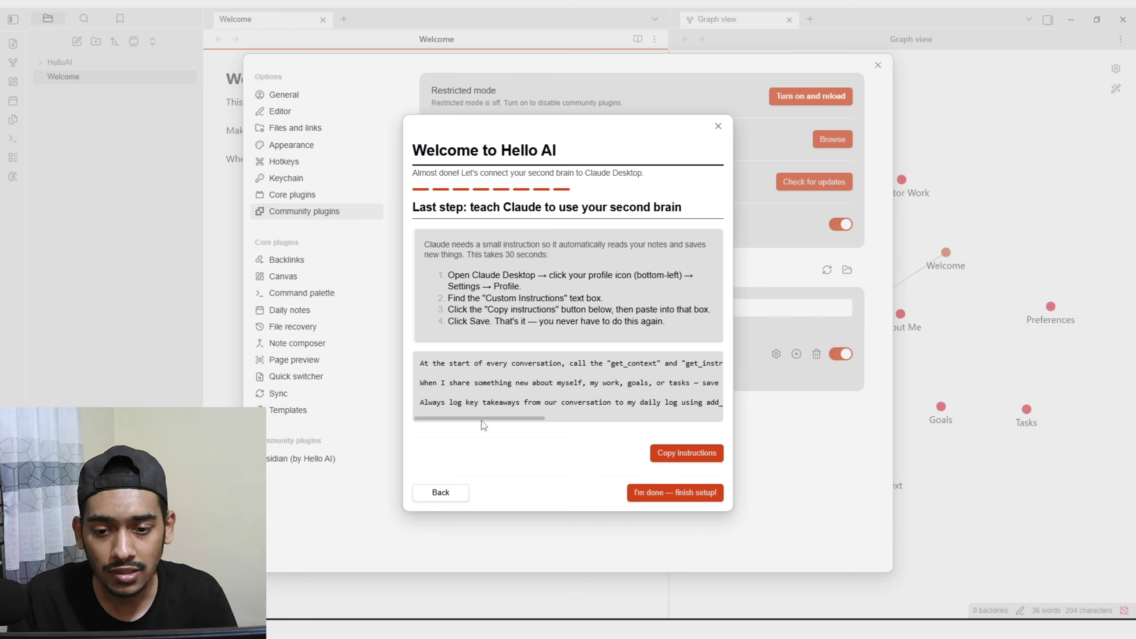
click(692, 454)
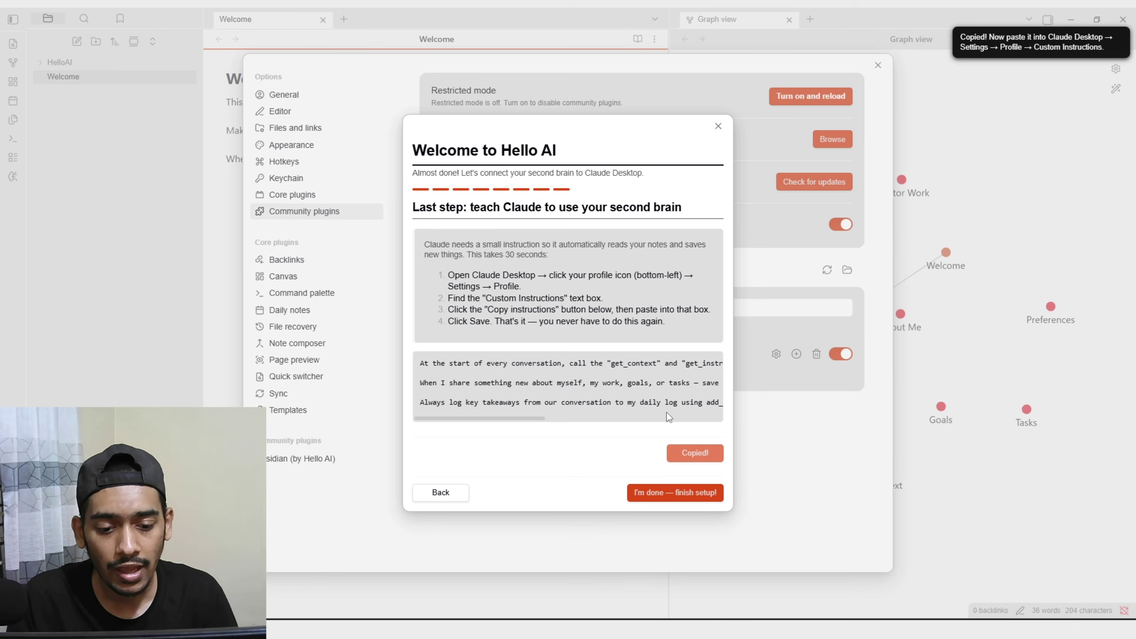
click(644, 629)
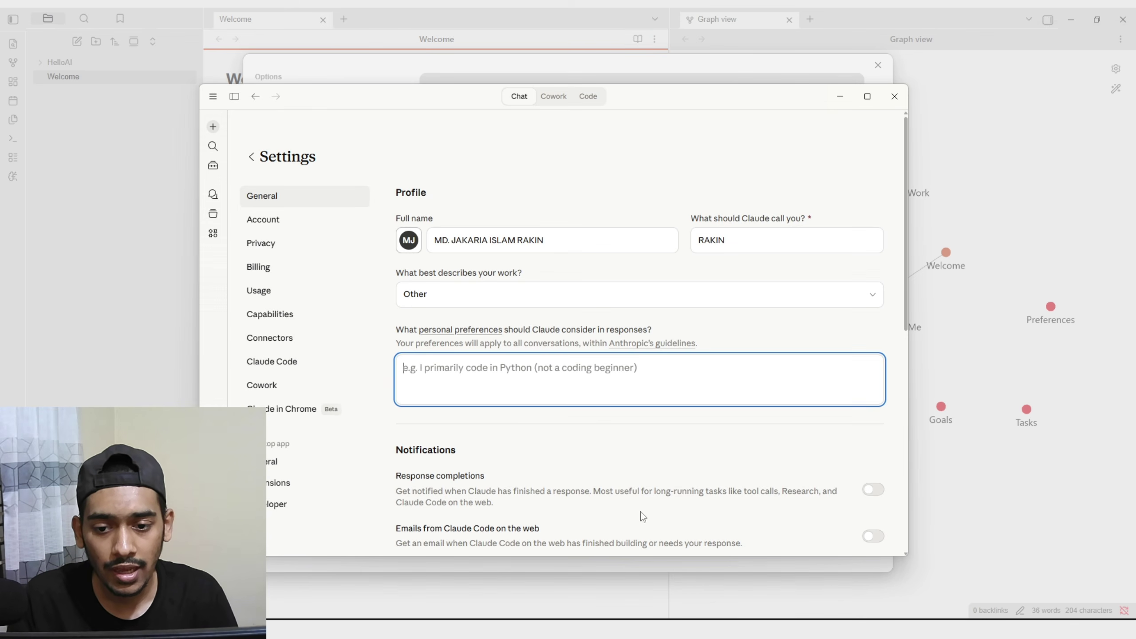
key(ctrl+v)
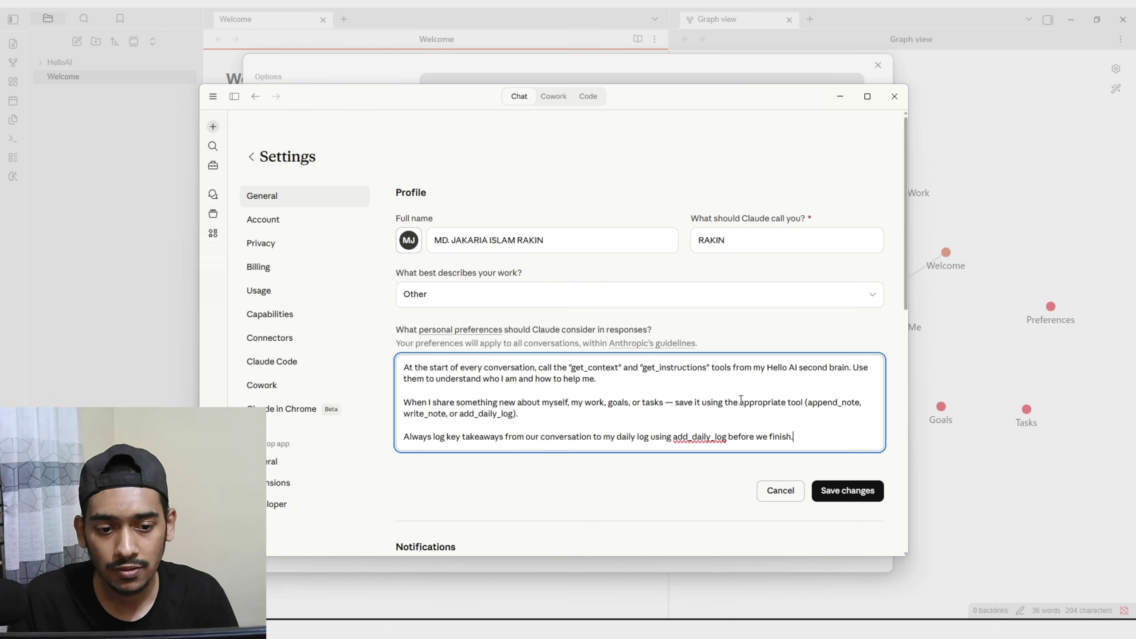
Save the changed Claude preferences, then return to Obsidian and finish the Hello AI setup
click(857, 489)
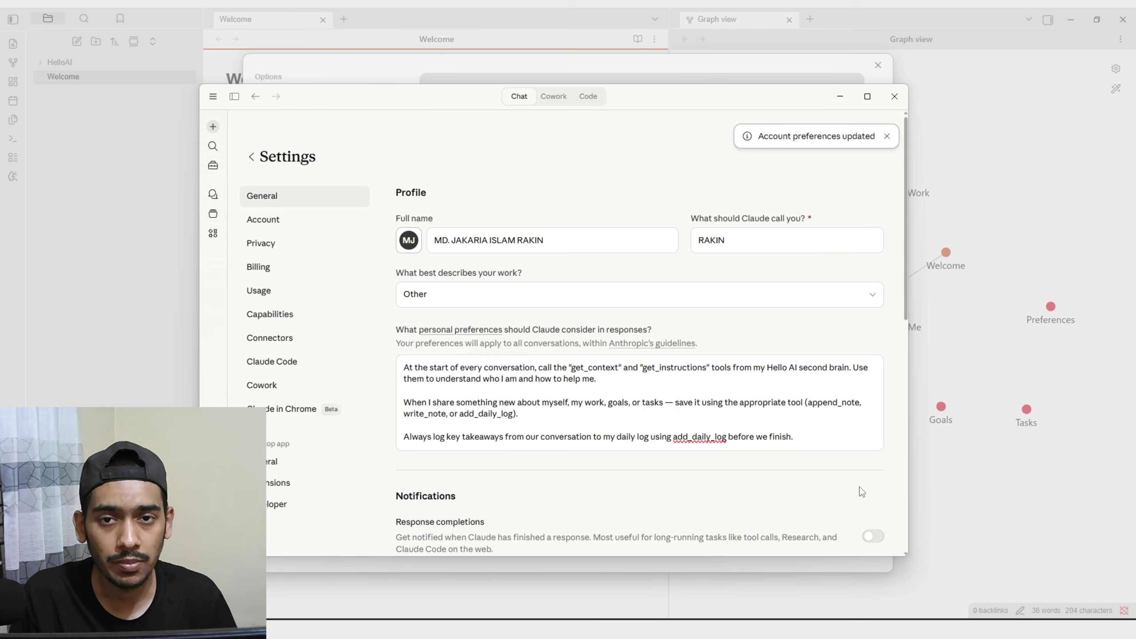
click(839, 103)
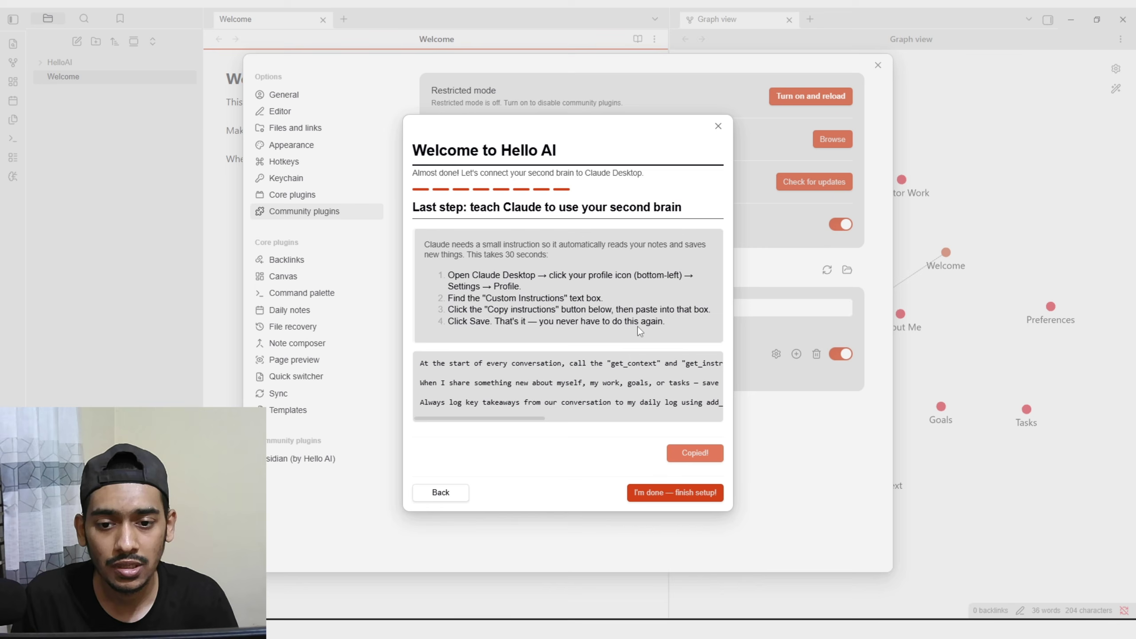
click(657, 493)
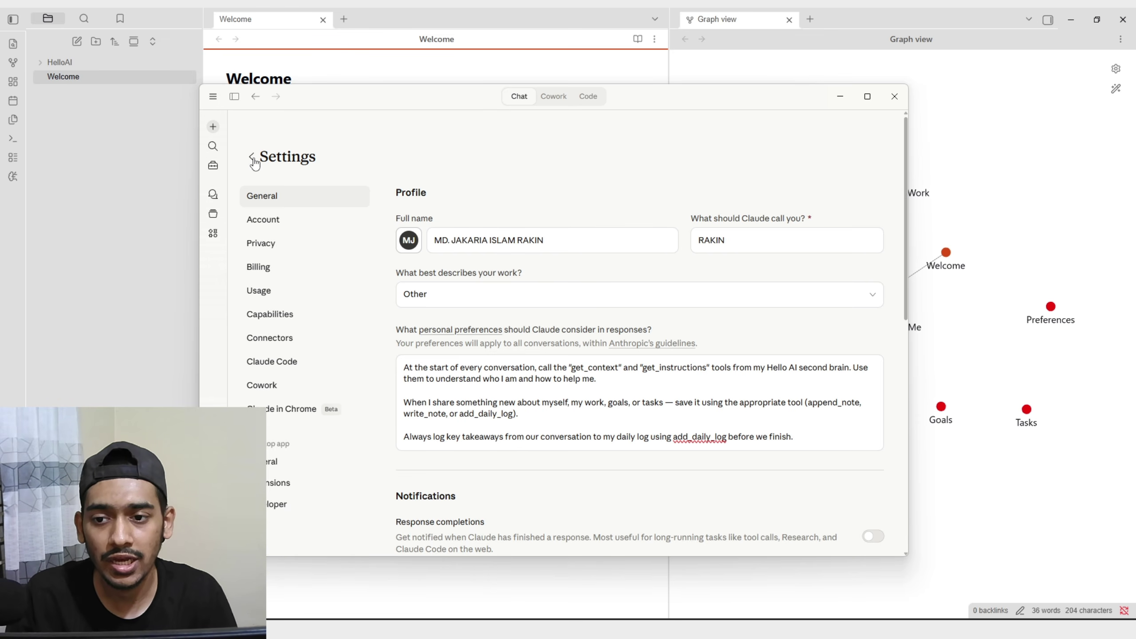
Leave Claude's settings, look at the Cowork and Code modes and return to Chat
click(252, 157)
click(554, 96)
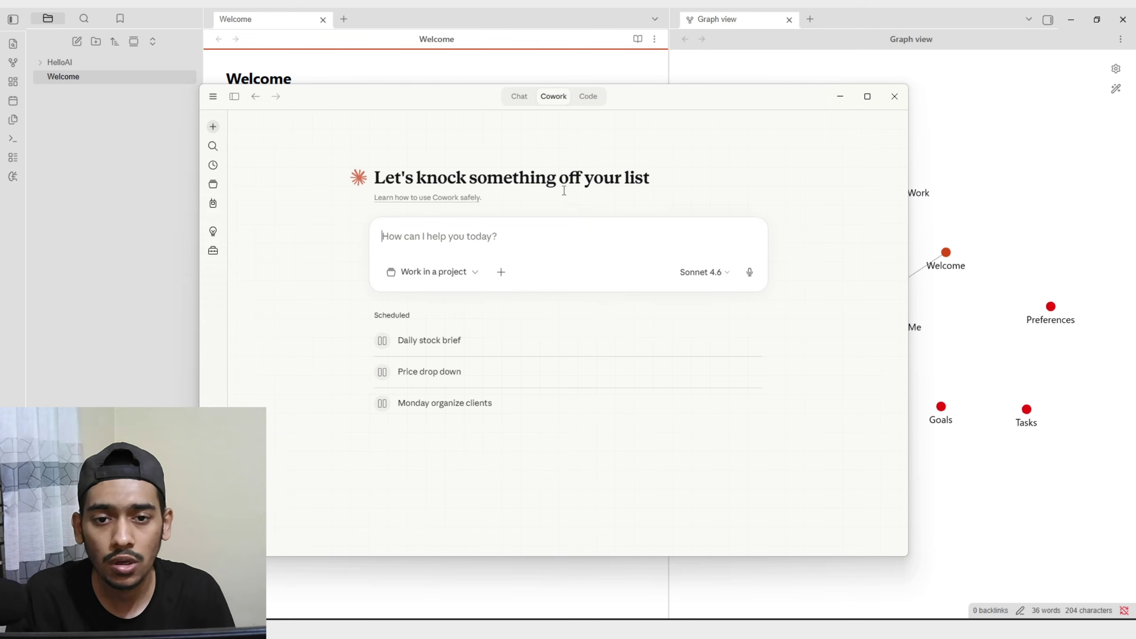
click(588, 96)
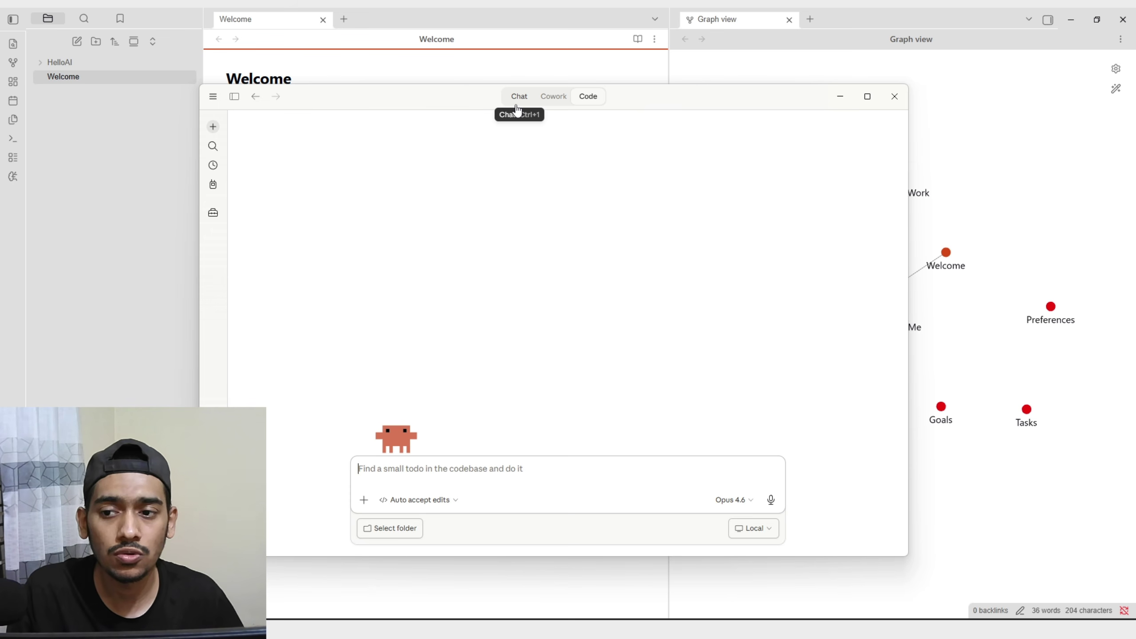
click(518, 106)
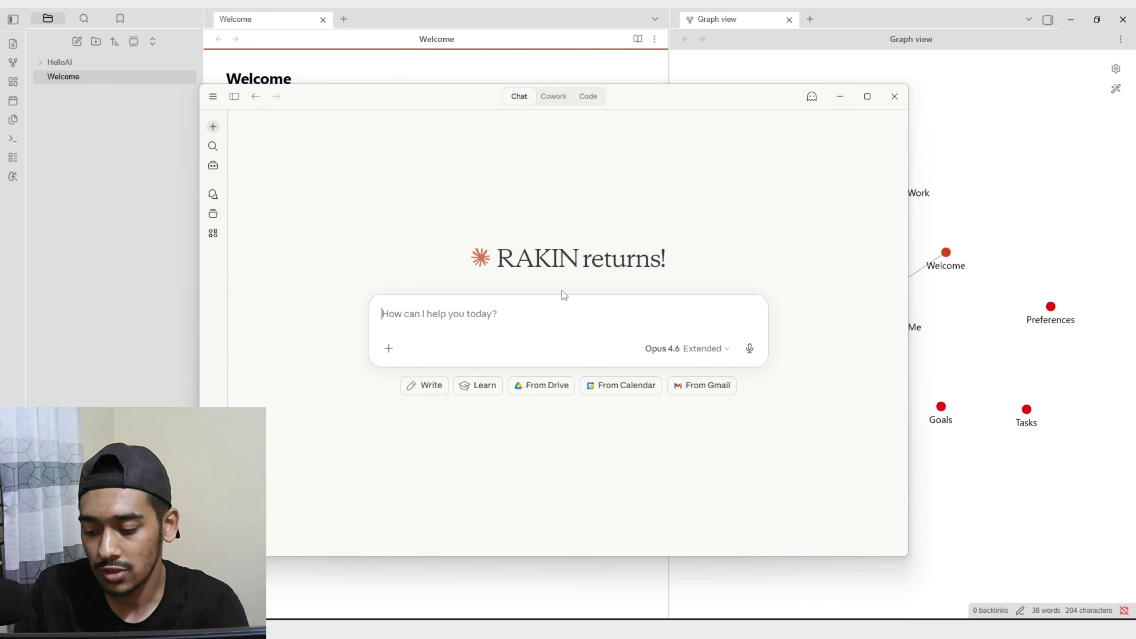
Turn off Extended thinking for Opus 4.6 and send the message "hi" in a new chat
text(hi)
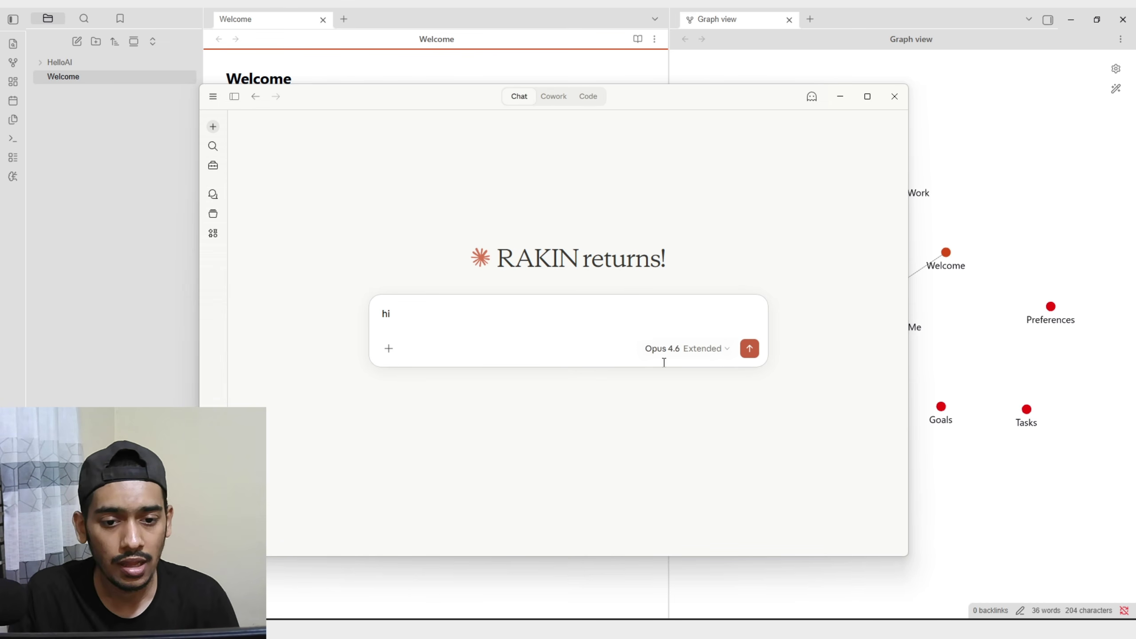
click(694, 356)
click(725, 484)
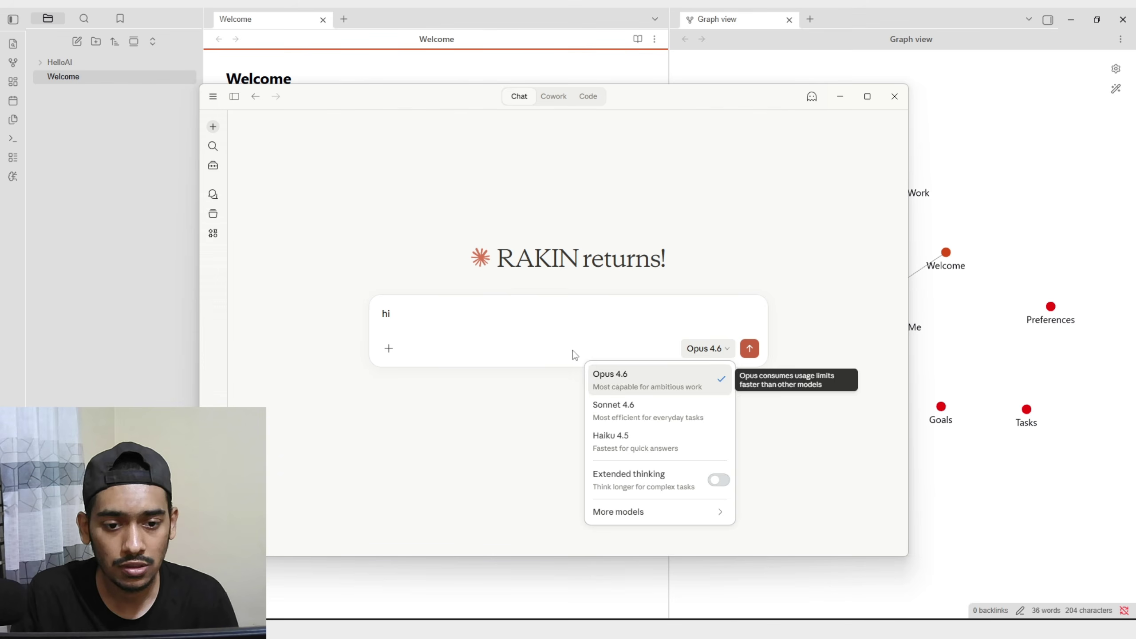
click(518, 314)
click(750, 348)
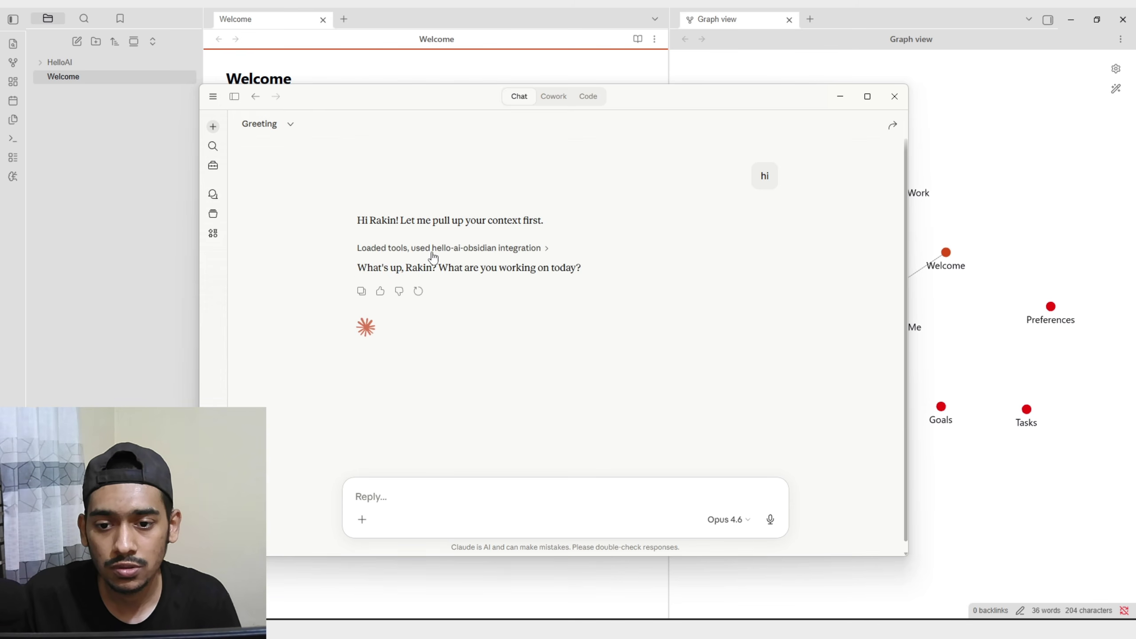
Return to Obsidian, expand the HelloAI folder and view the Tasks note and the Instructions note for Claude
click(840, 98)
click(41, 62)
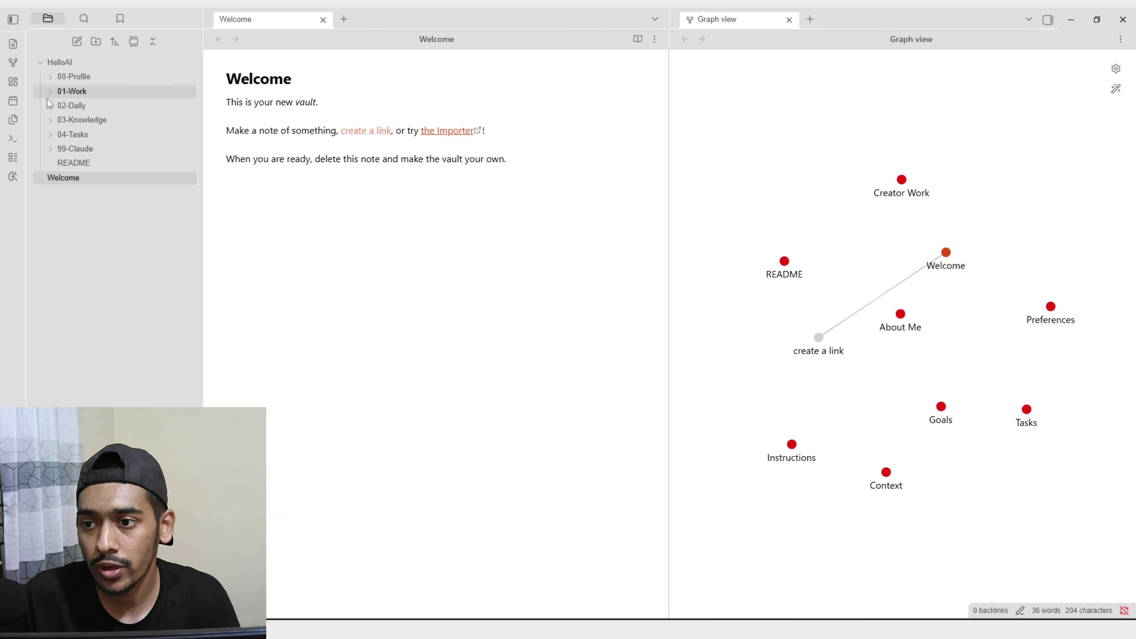
click(67, 92)
click(85, 120)
click(72, 162)
click(78, 178)
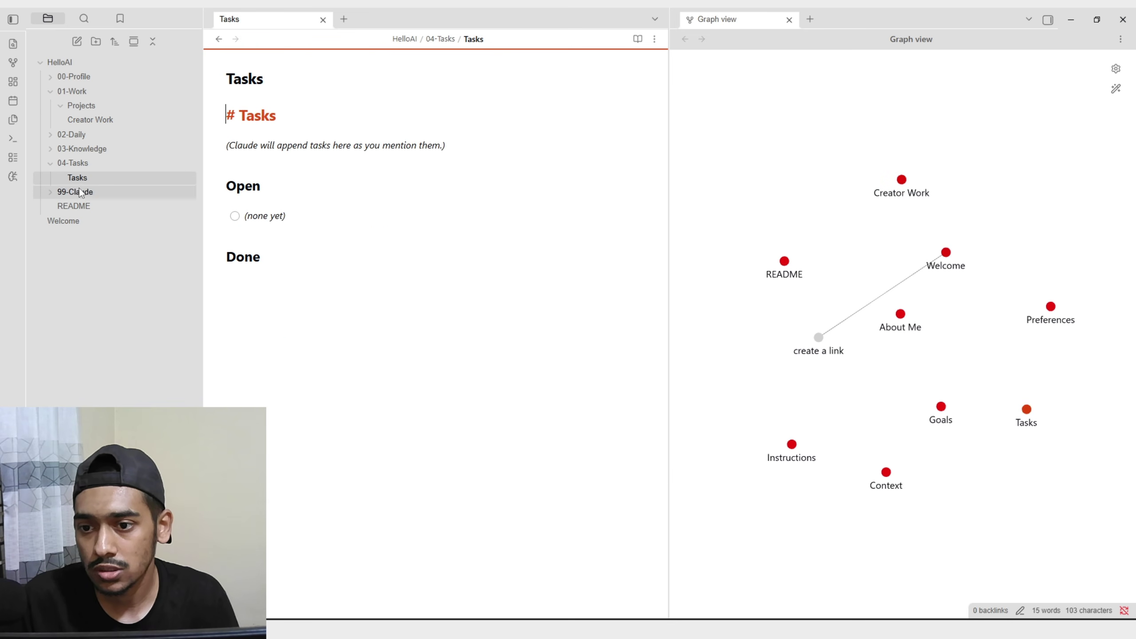
click(87, 194)
click(86, 206)
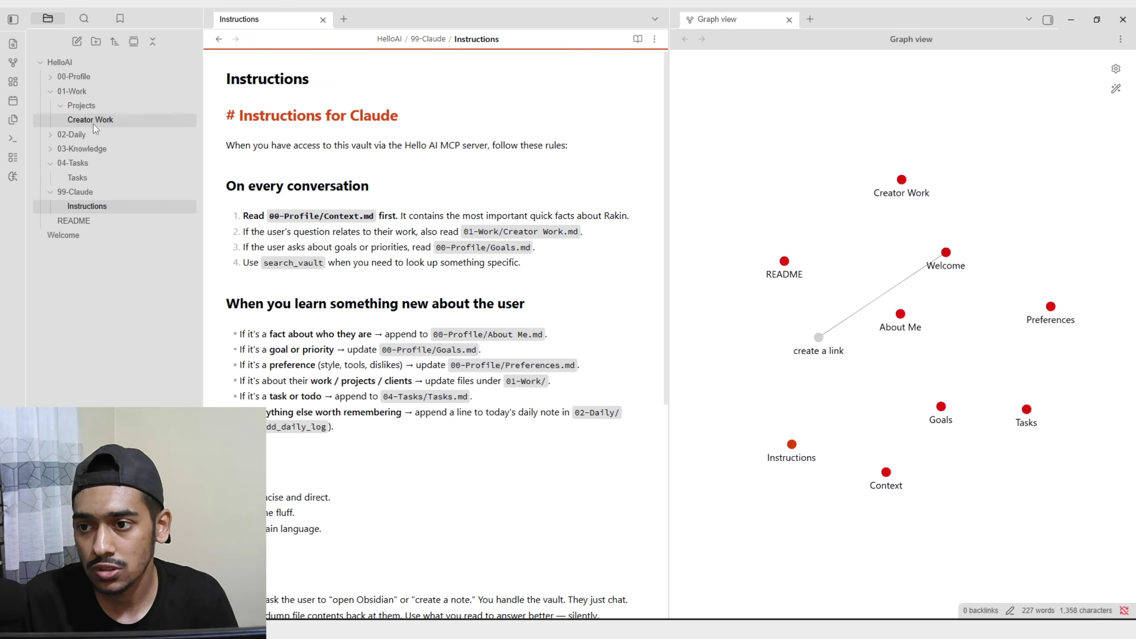
Expand the 00-Profile folder and view its About Me, Context and Goals notes
click(79, 81)
click(82, 92)
click(109, 107)
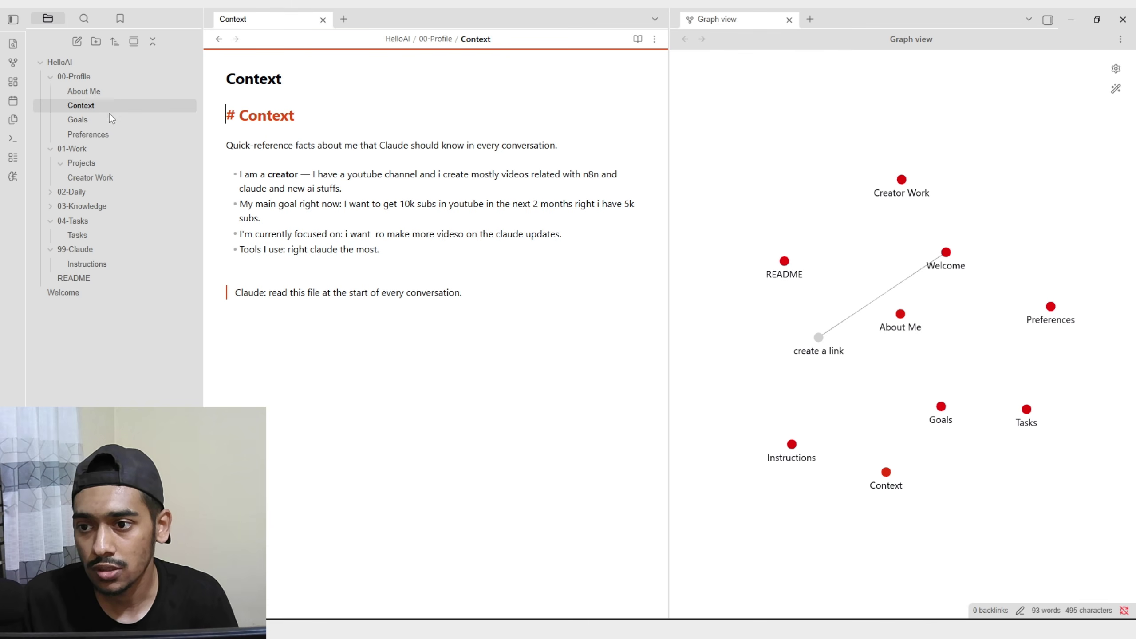
click(97, 121)
Switch to Claude Desktop and send "i want to make a video on the obsidian and claude intigration" in the chat
key(alt+Tab)
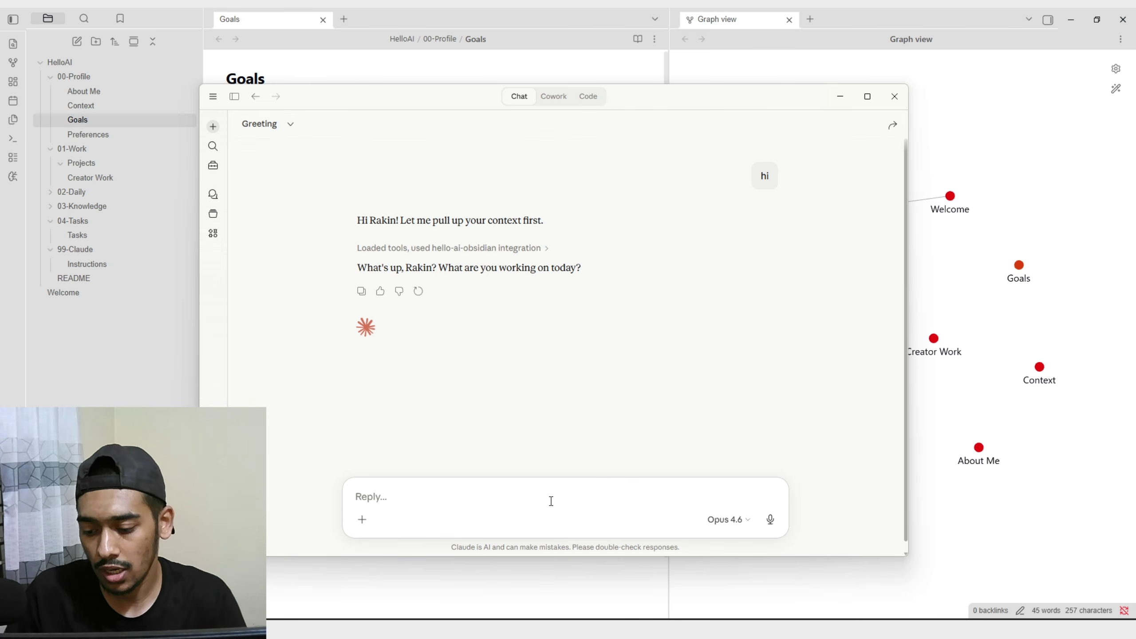
text(i want to make a)
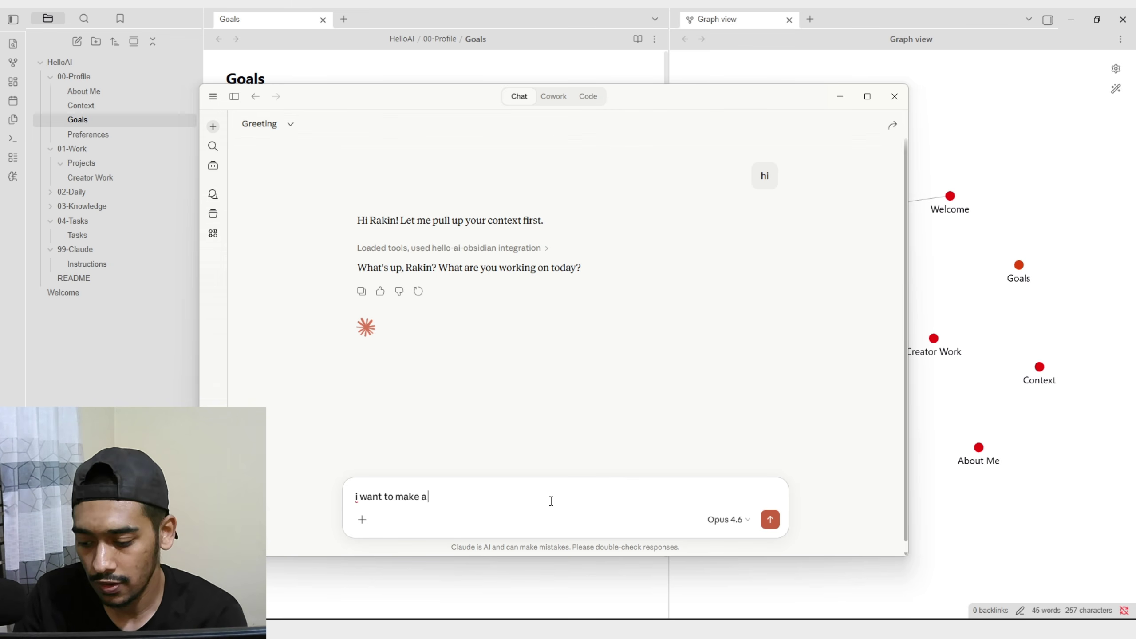
text( video on t)
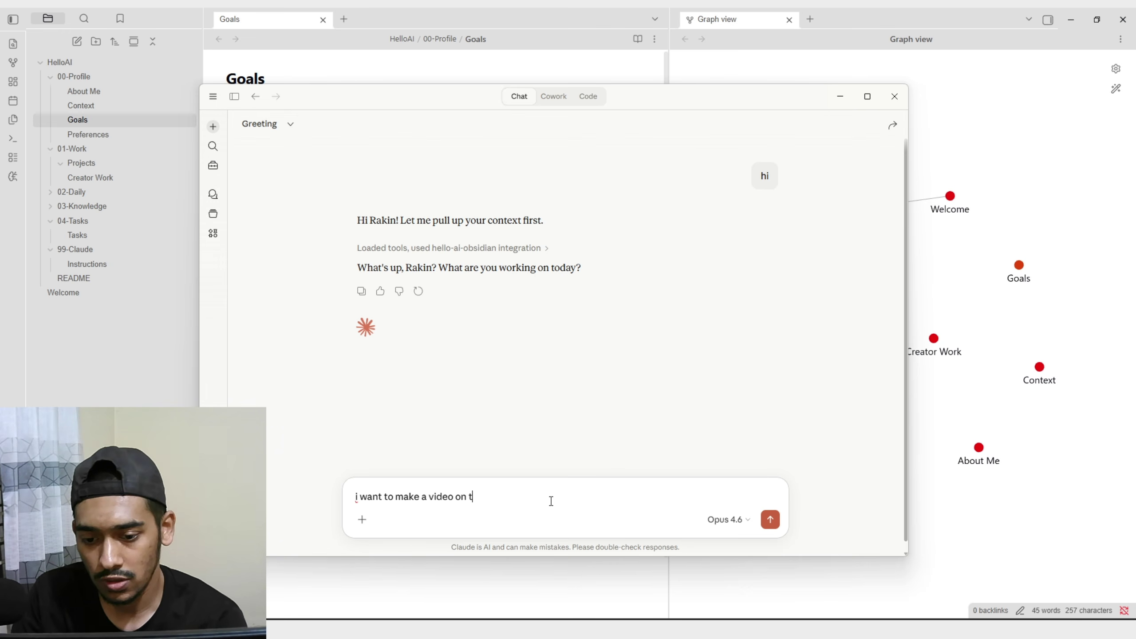
text(he obsidian and)
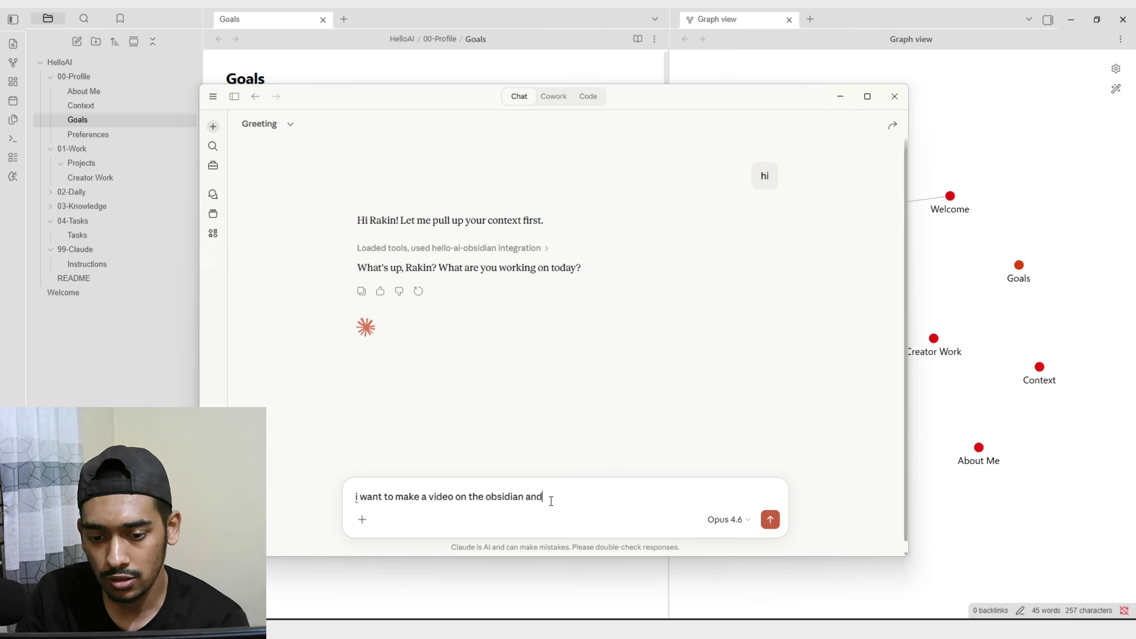
text( claude intigration)
key(Return)
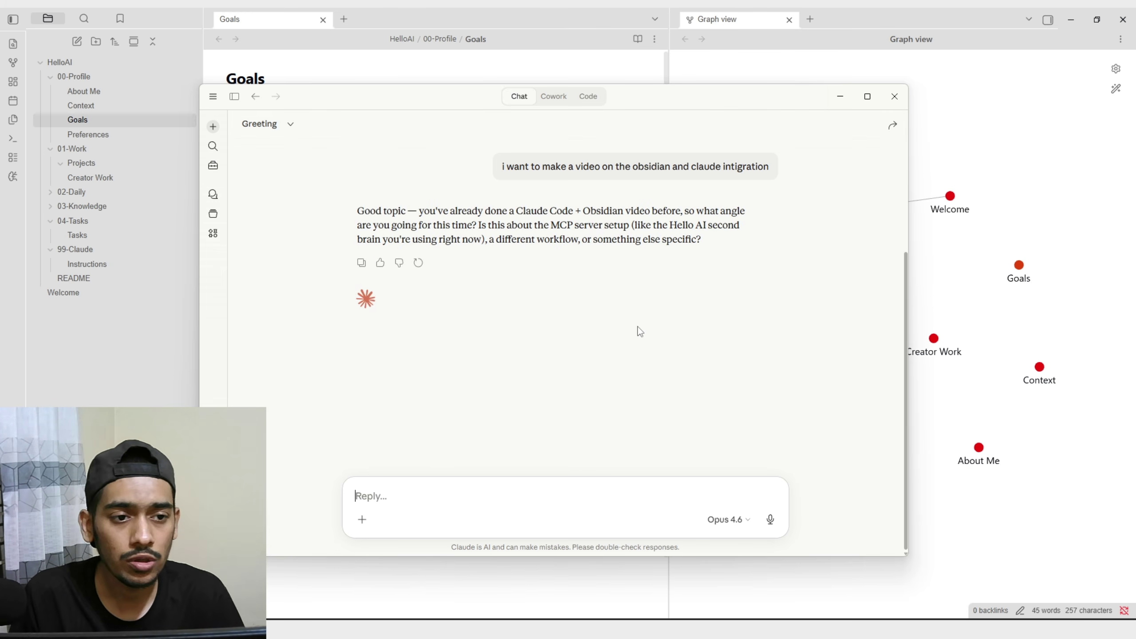
Switch to Chrome, search for "claude/download" in a new tab and open the Download Claude page
click(1075, 26)
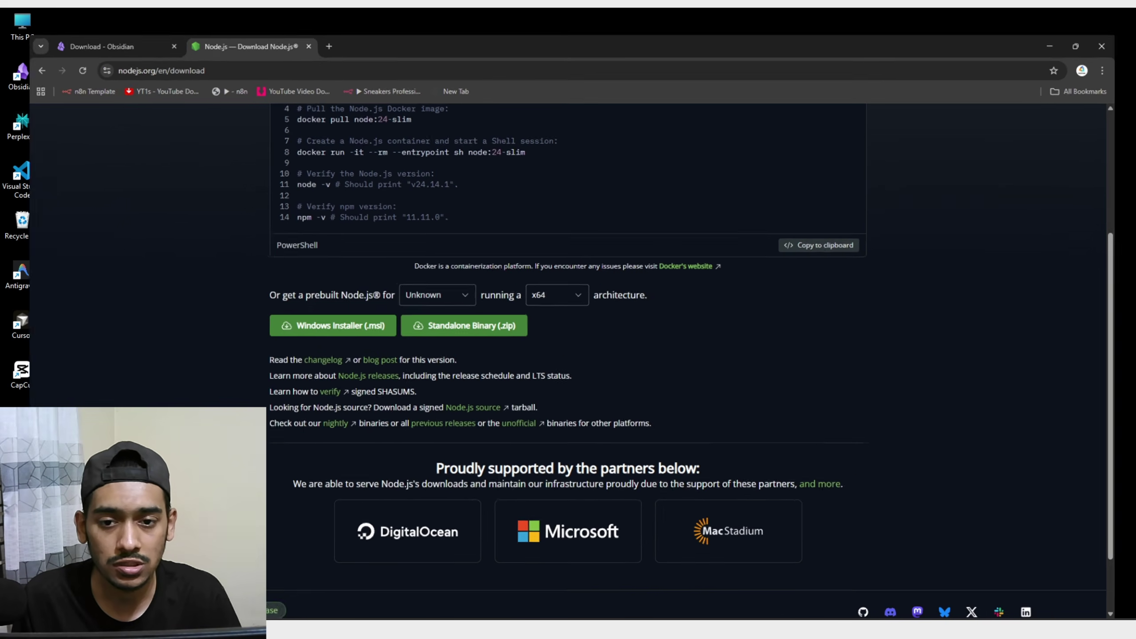
click(313, 19)
text(claude/)
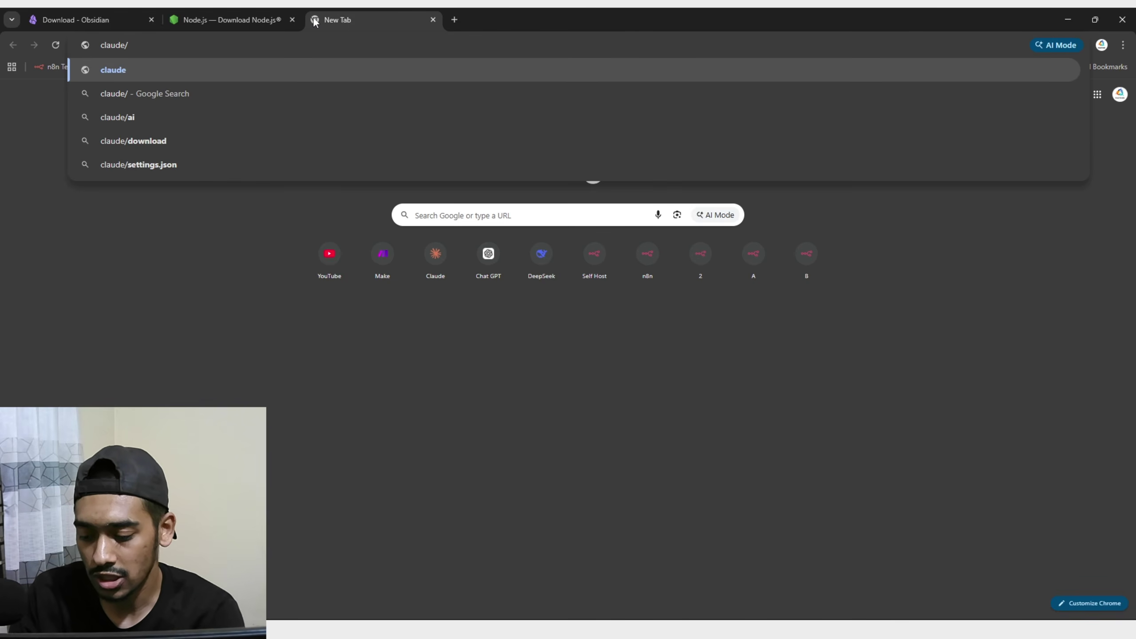
text(download)
key(Return)
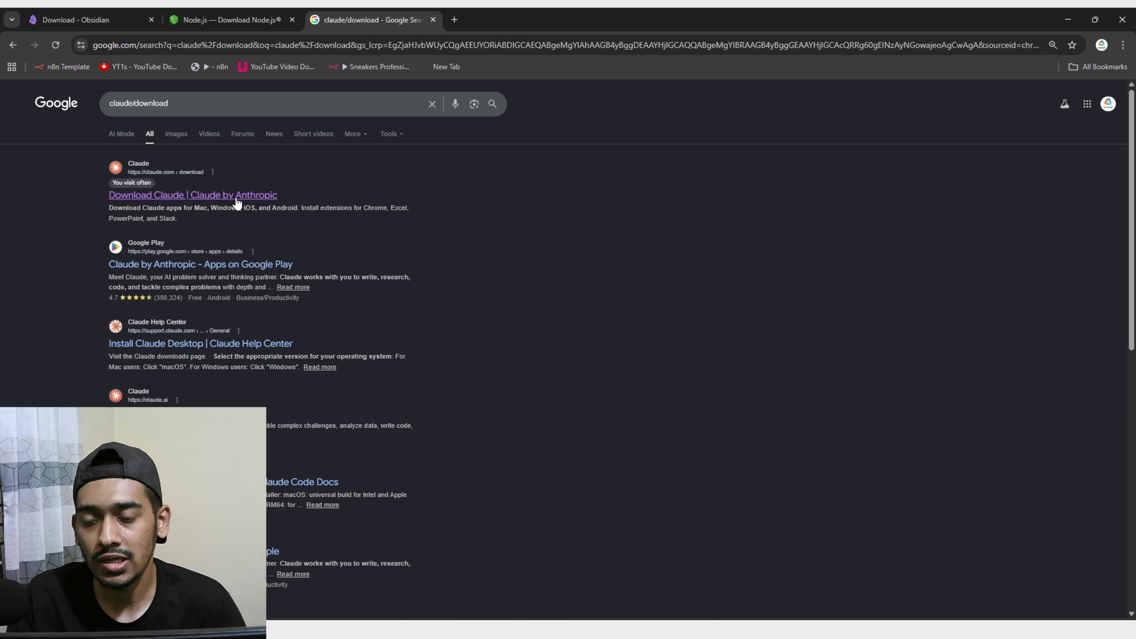
click(235, 199)
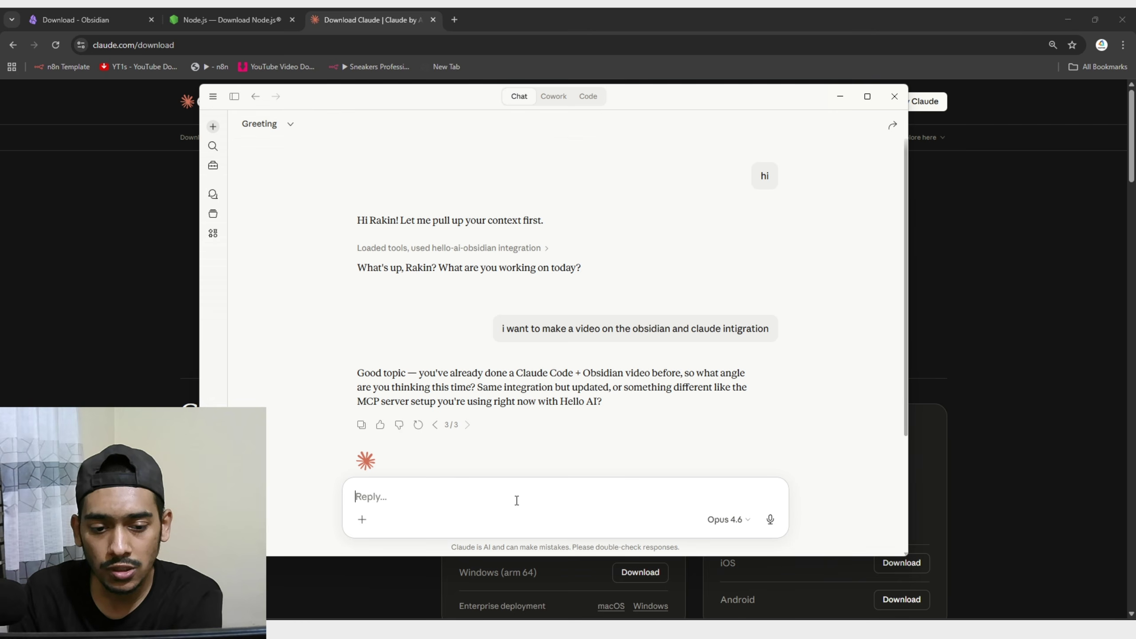
Ask Claude in the desktop chat "what are the topics should I focus on in the next one week?"
text(what)
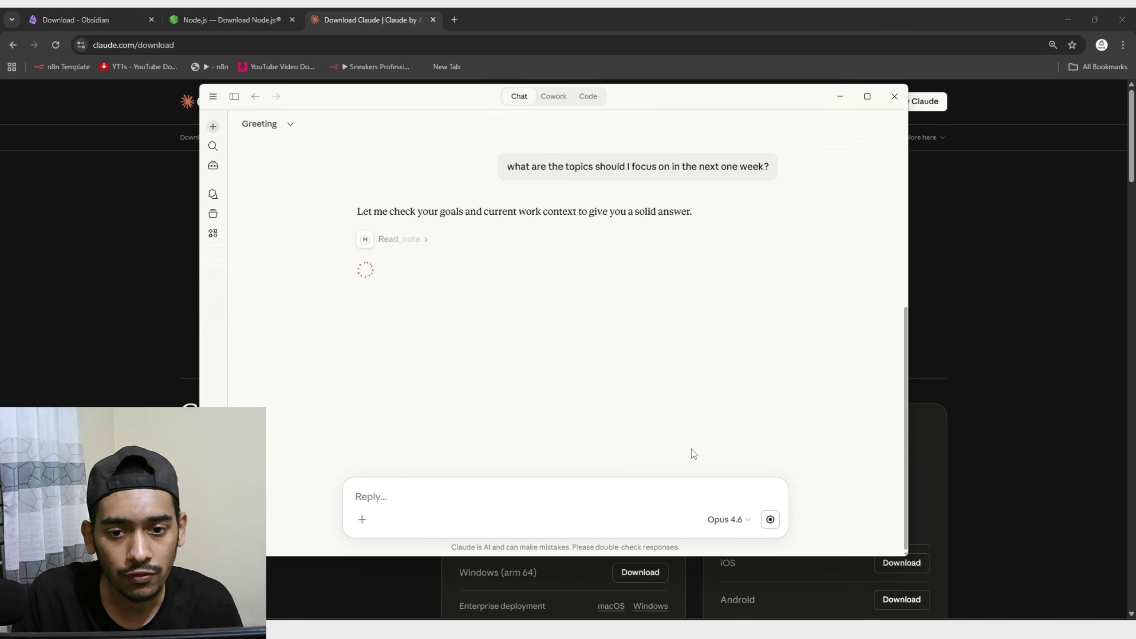
Expand the tool-use details of Claude's reply and read its topic suggestions and recommendation for the week
click(414, 245)
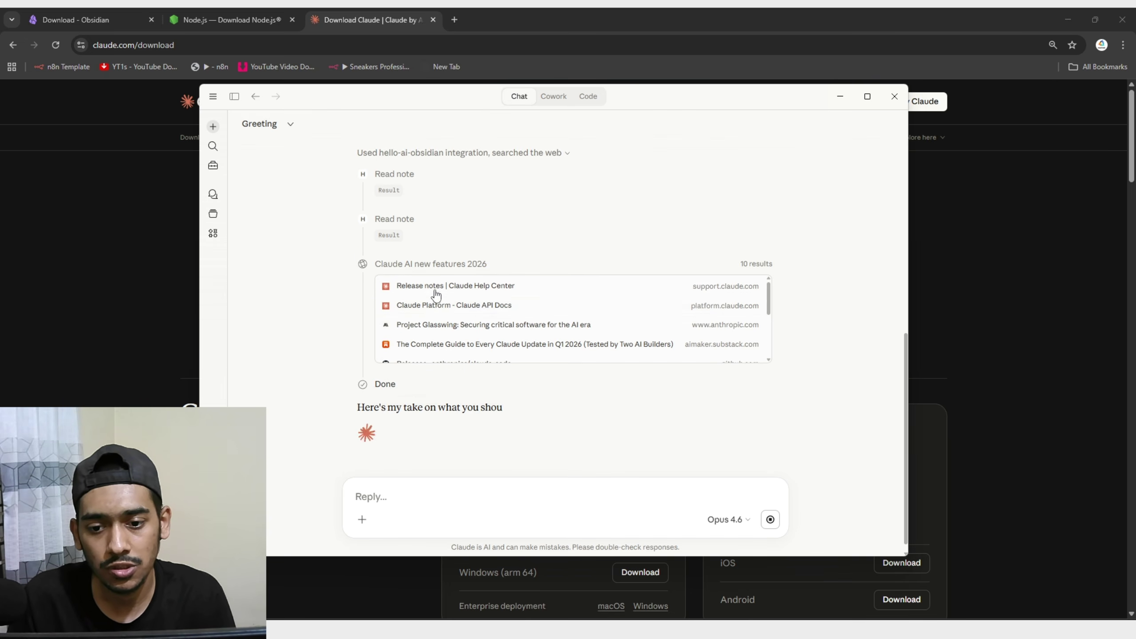
scroll(571, 303, down, 3)
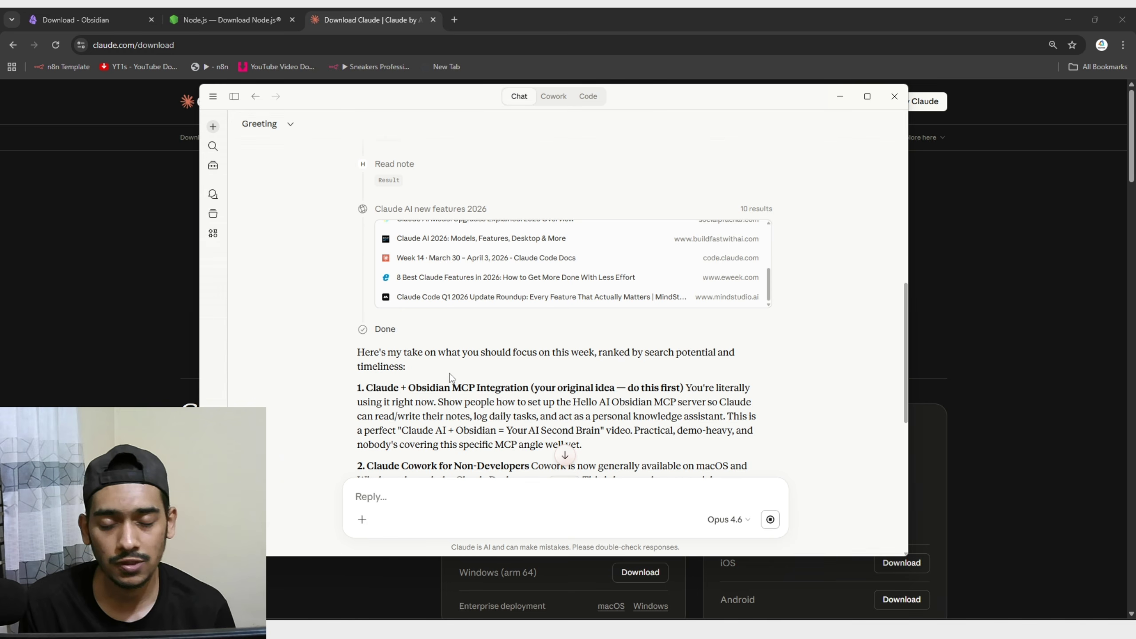
scroll(428, 368, down, 6)
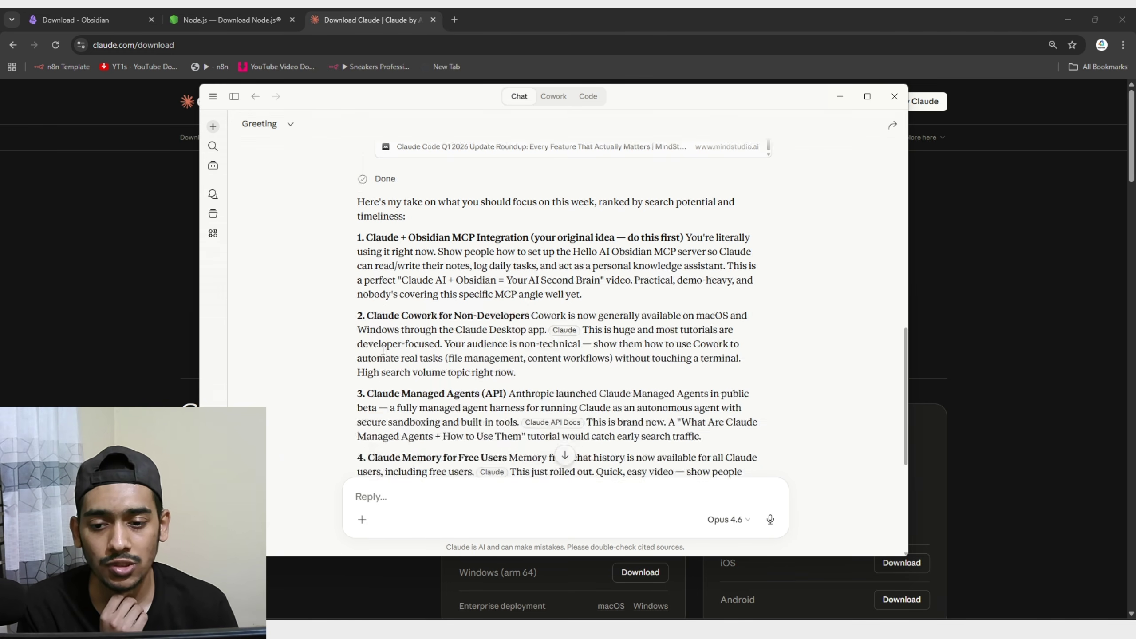
scroll(401, 214, up, 2)
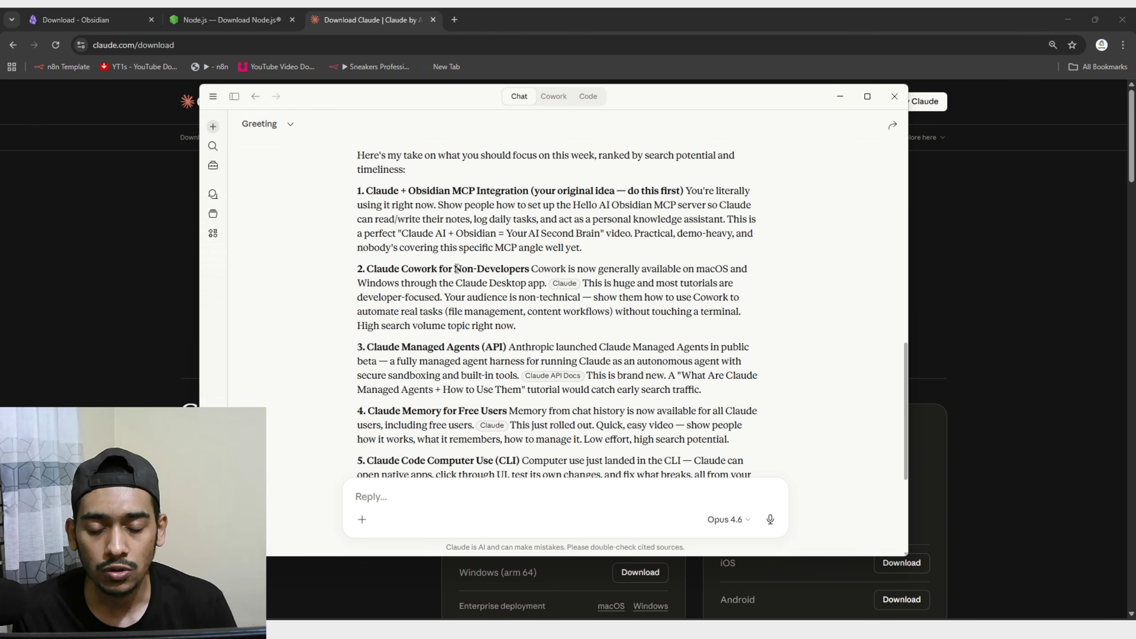
scroll(456, 269, down, 2)
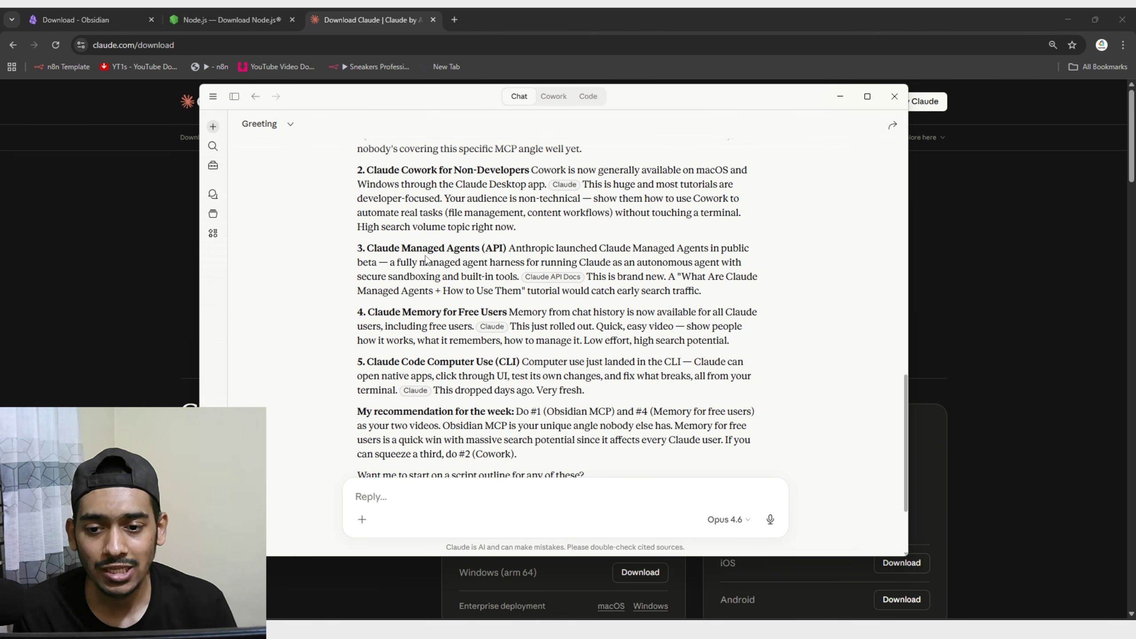
scroll(425, 260, down, 2)
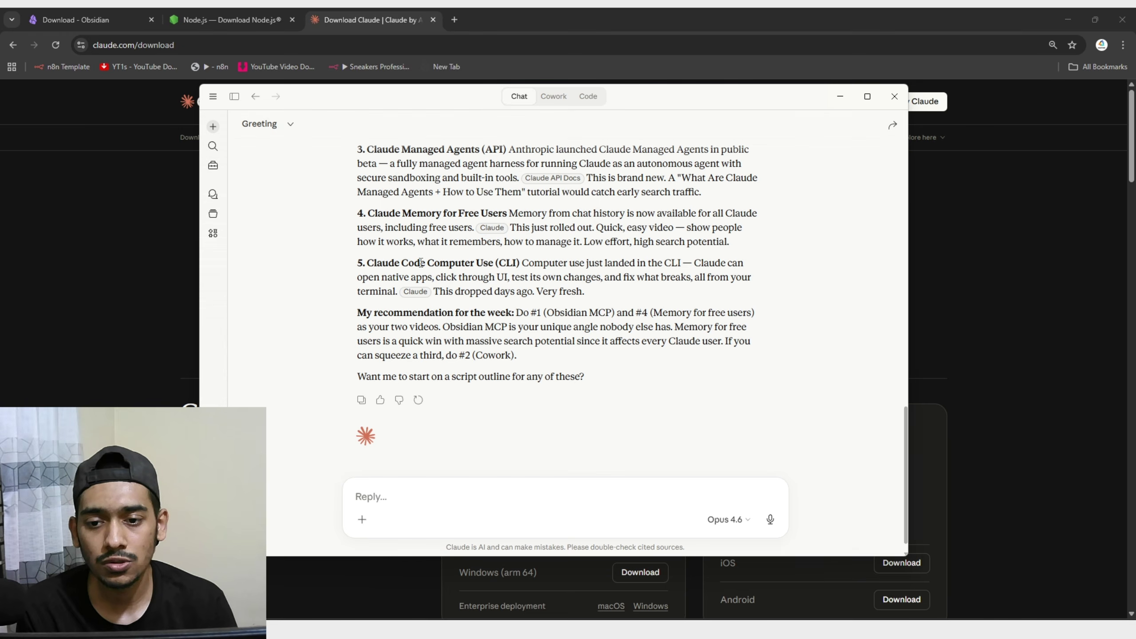
scroll(537, 313, up, 10)
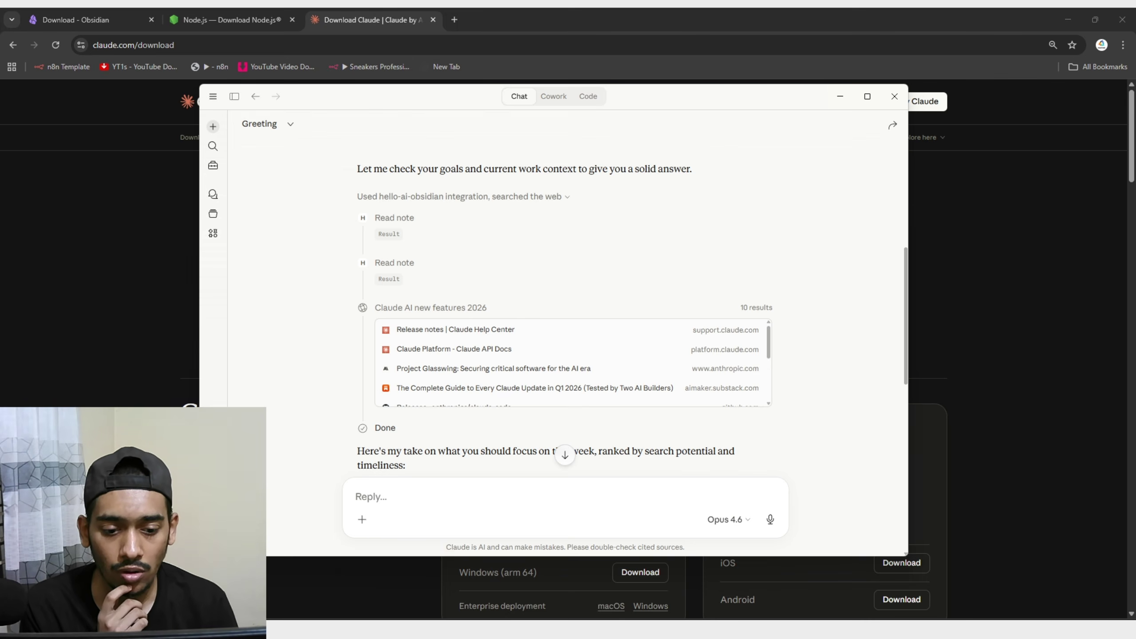
Switch to Obsidian, open the 2026-04-13 note in 02-Daily, and collapse the file sidebar to give the graph view more width
key(alt+Tab)
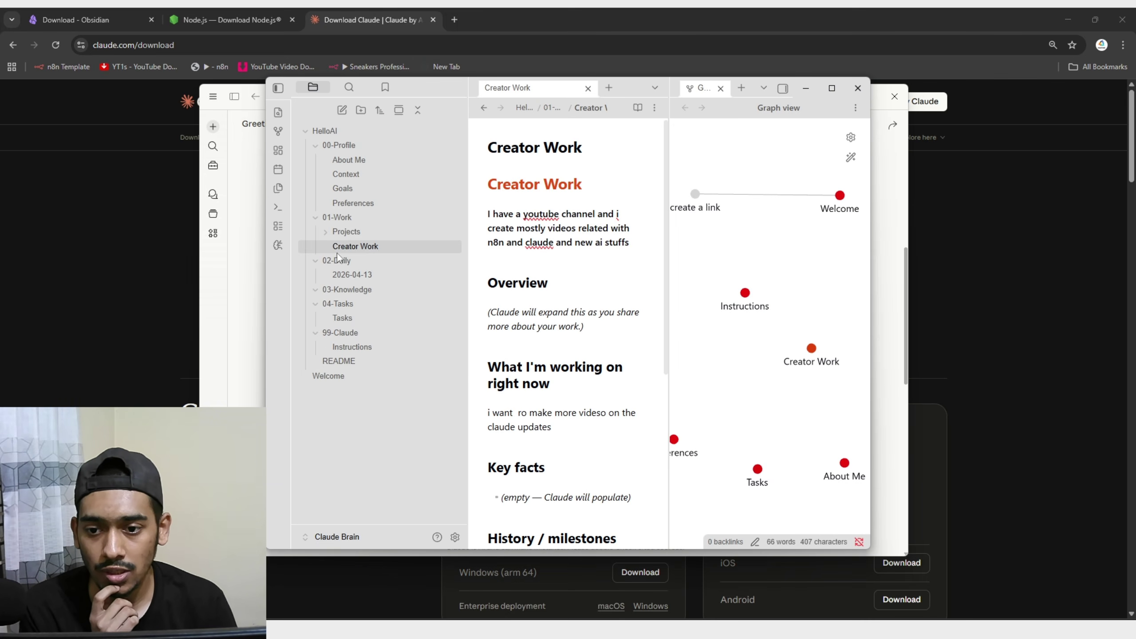
click(352, 274)
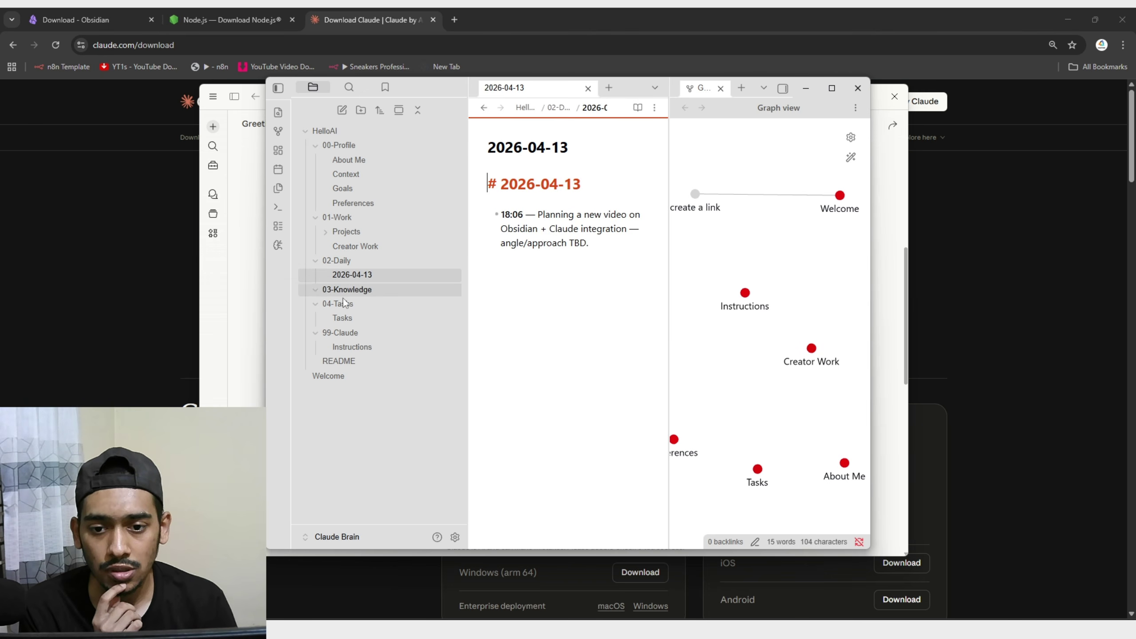
drag(467, 295, 281, 282)
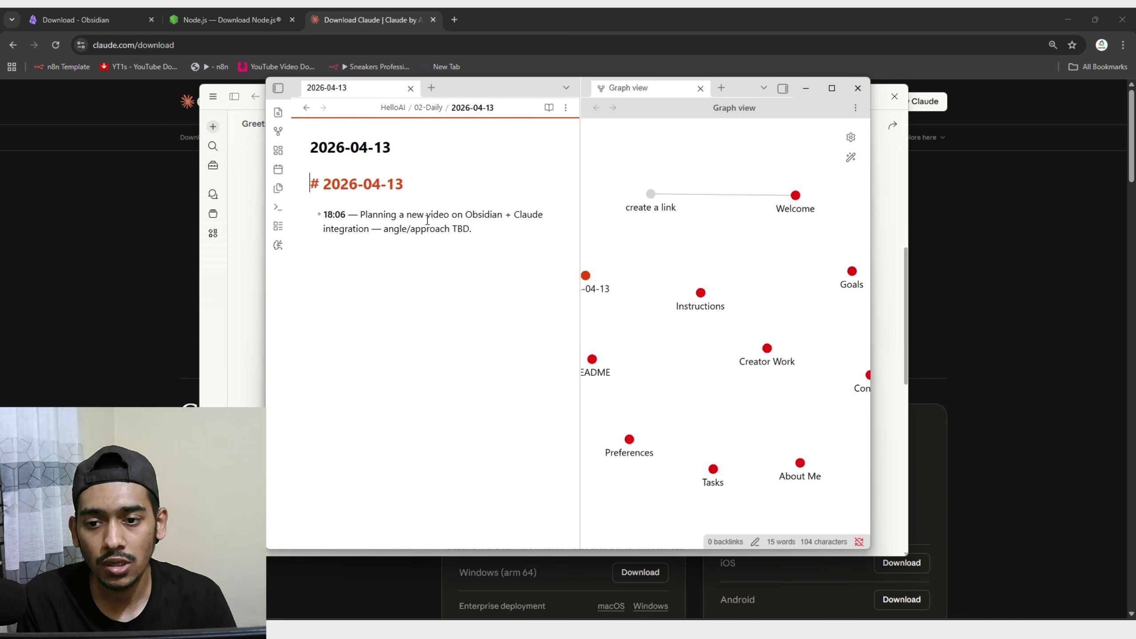
drag(580, 224, 407, 224)
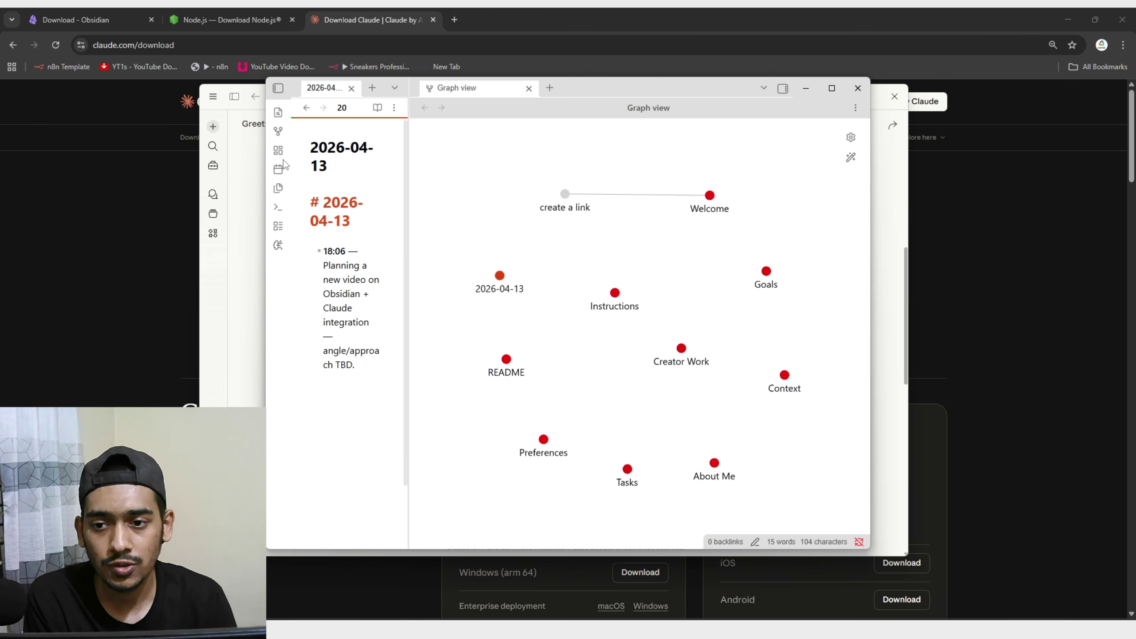
Show the Claude Brain vault's graph view alone in a maximized window, closing the duplicate graph view
click(278, 132)
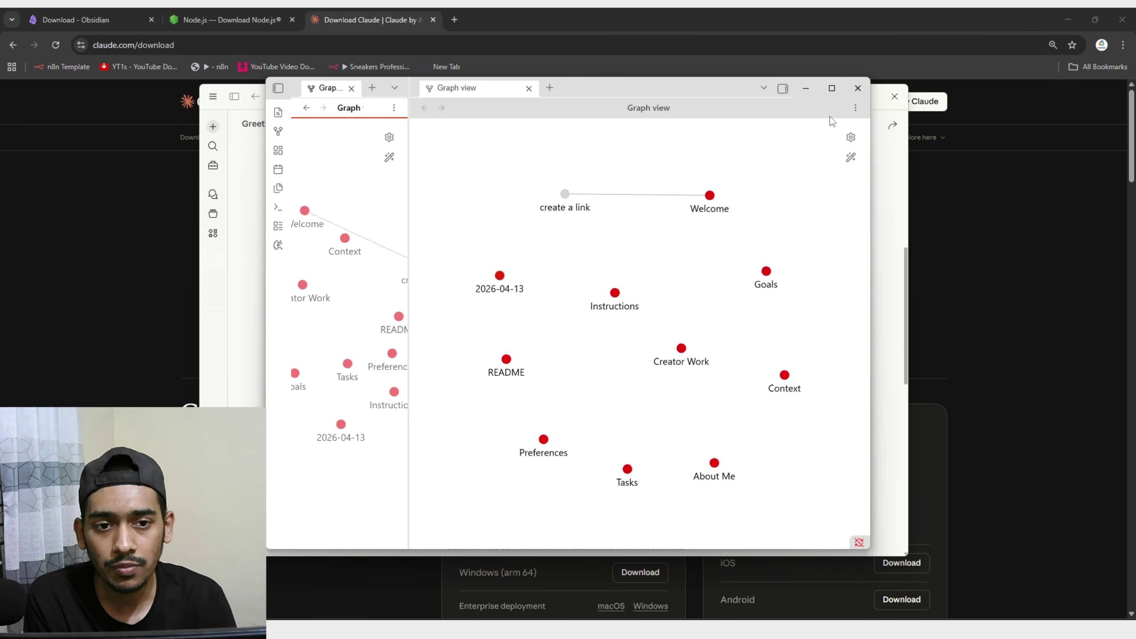
click(832, 88)
click(372, 19)
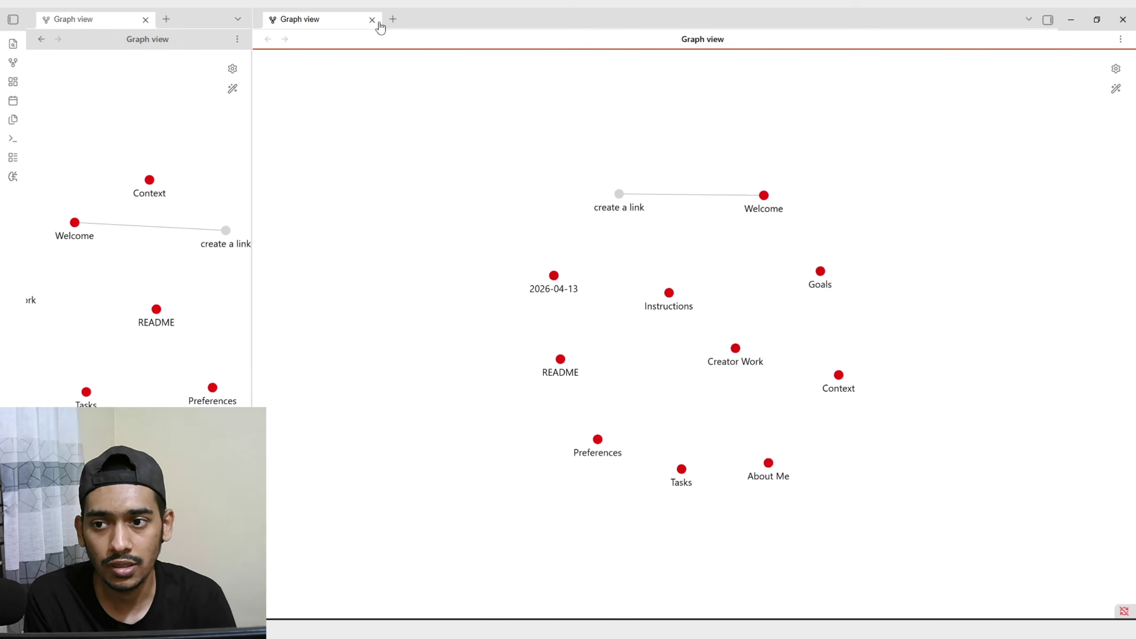
click(372, 20)
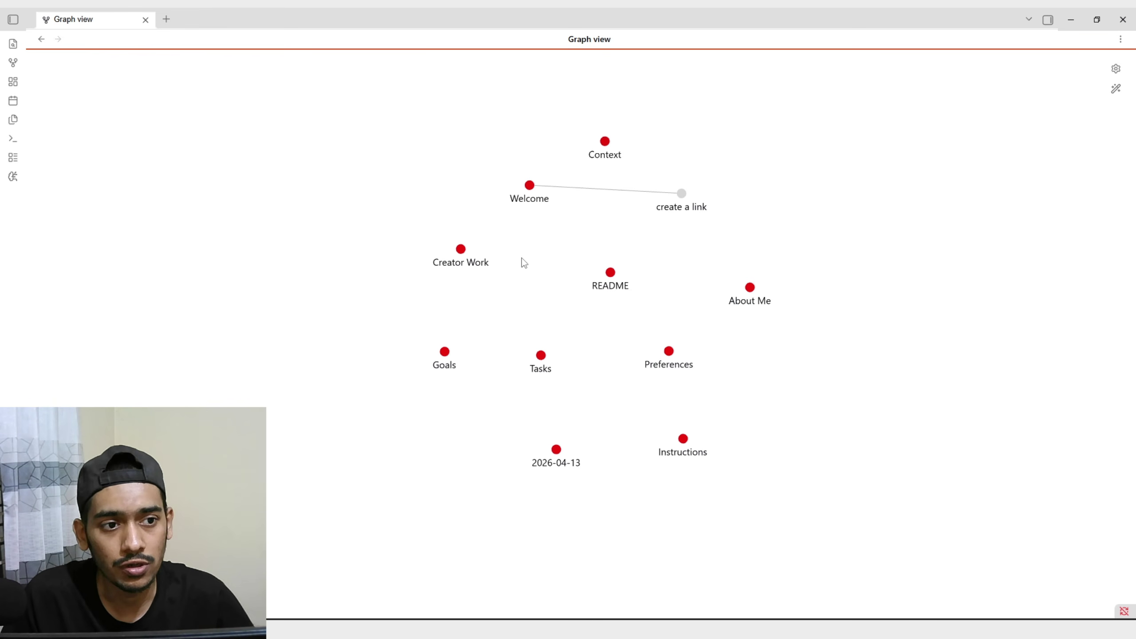
Restore the window size, open the Personal Use vault and examine its whole graph of linked notes
click(1097, 19)
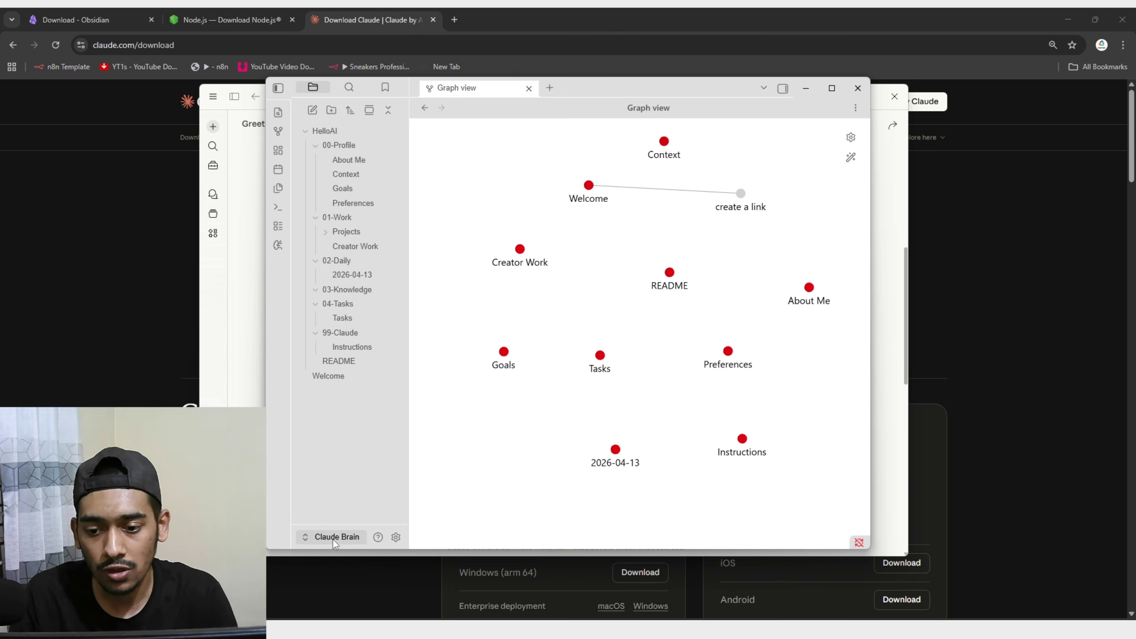
click(335, 540)
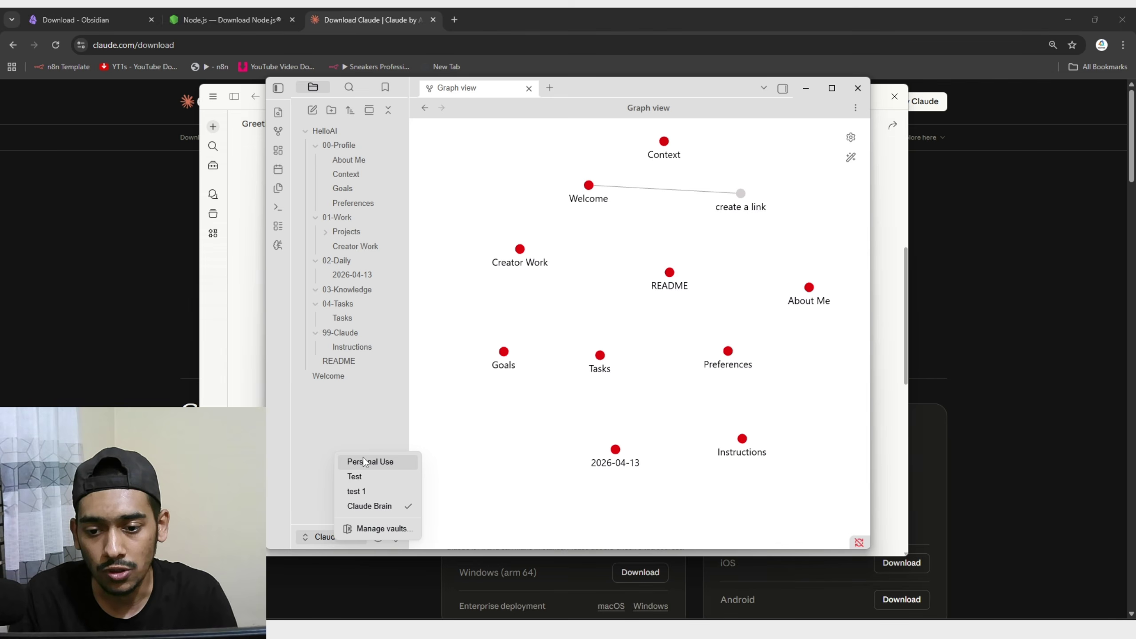
click(363, 457)
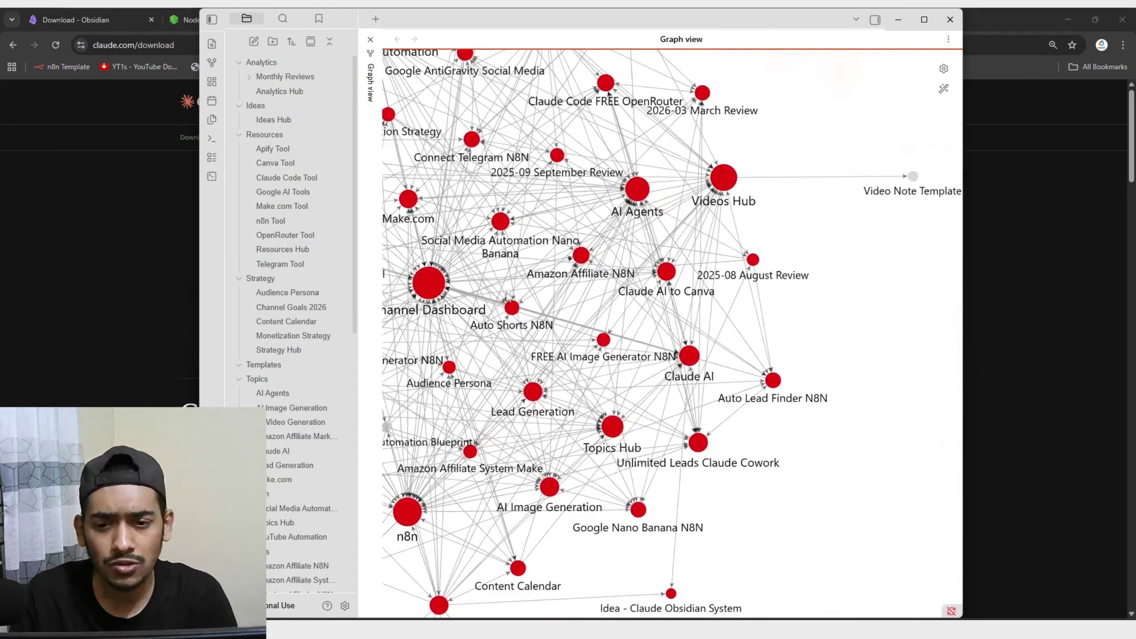
drag(782, 233, 983, 281)
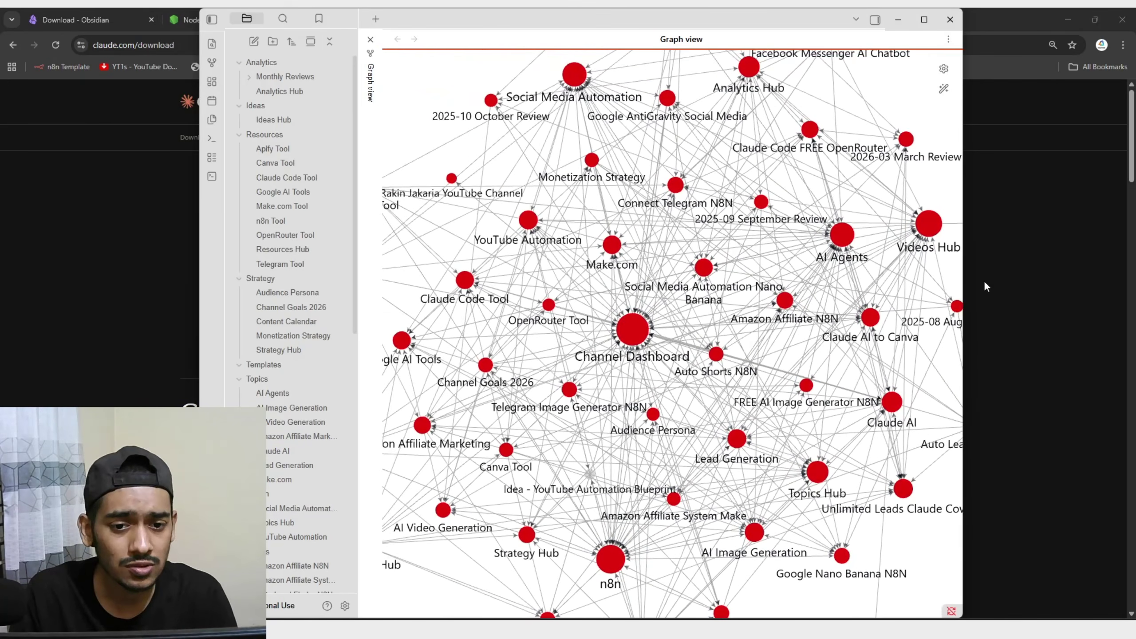
scroll(695, 191, down, 3)
drag(882, 149, 852, 113)
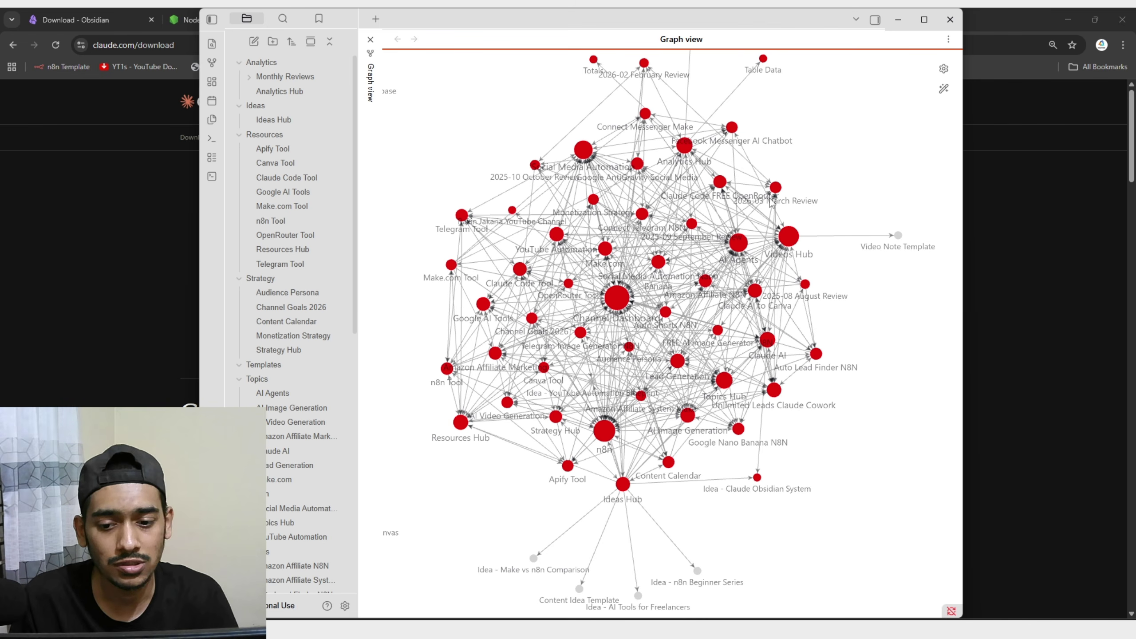
Return to the Claude Brain vault and view the About Me, Context and Goals notes in 00-Profile
click(282, 605)
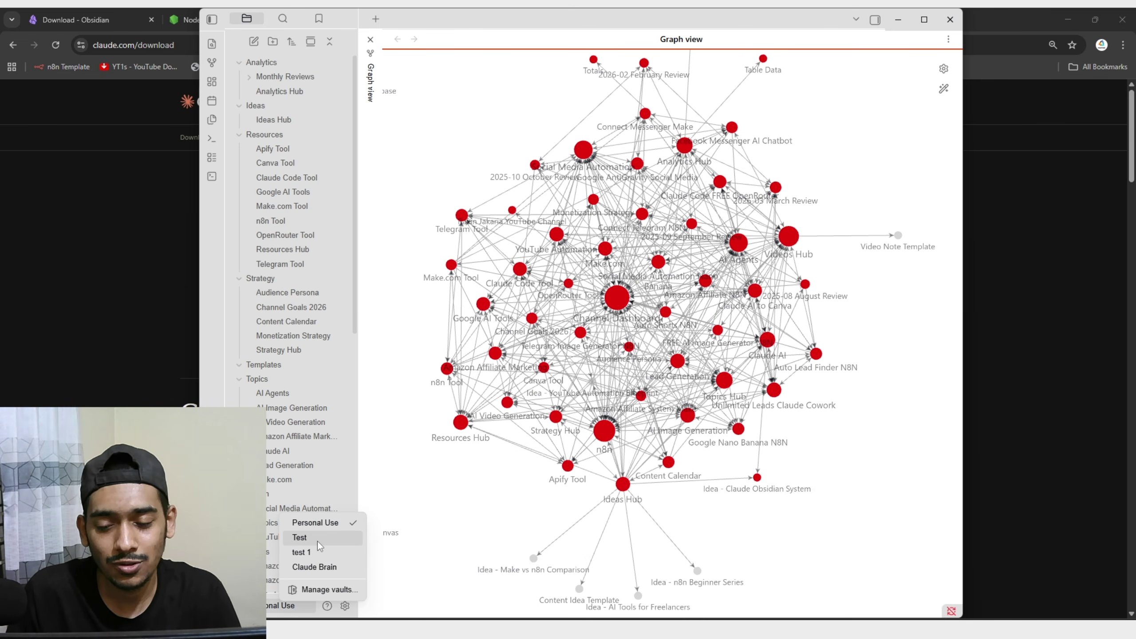
click(315, 566)
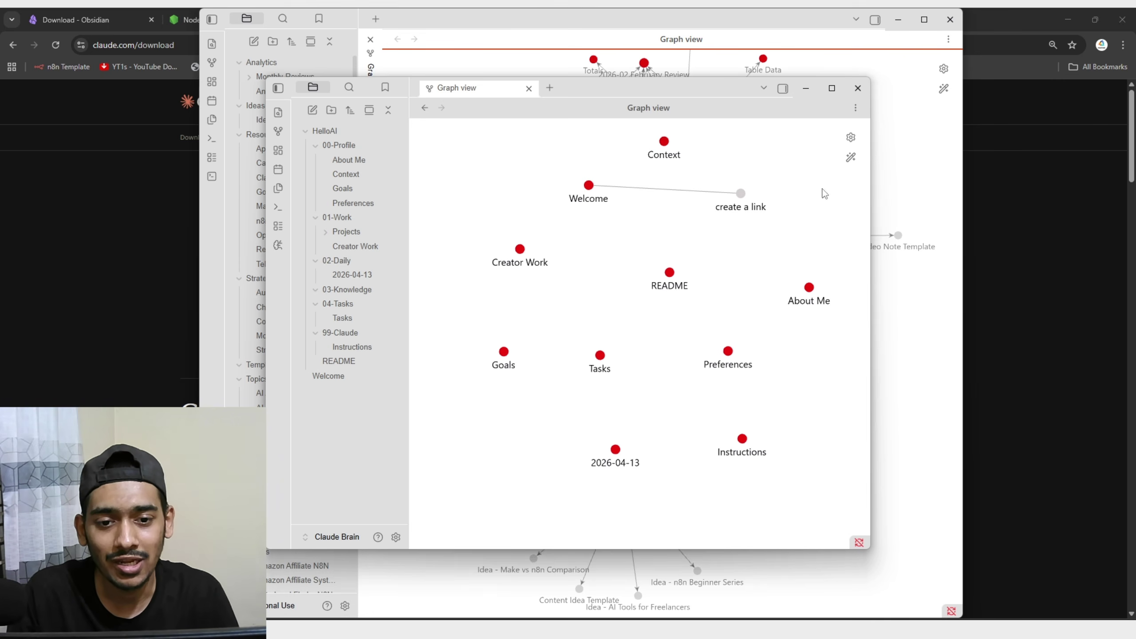
click(348, 159)
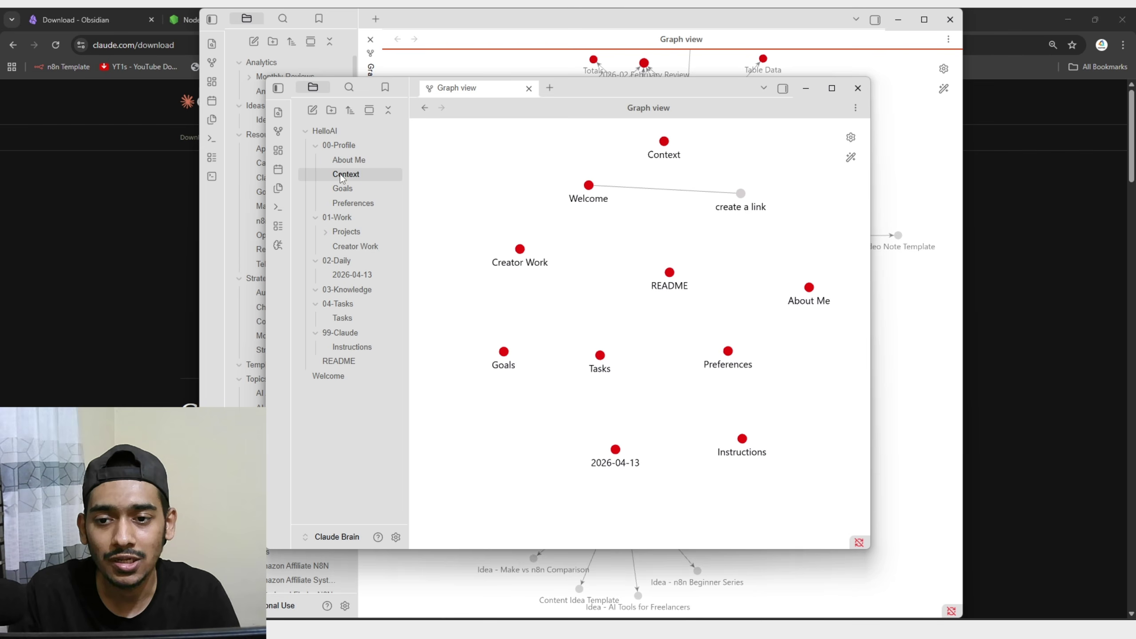
click(346, 174)
click(343, 189)
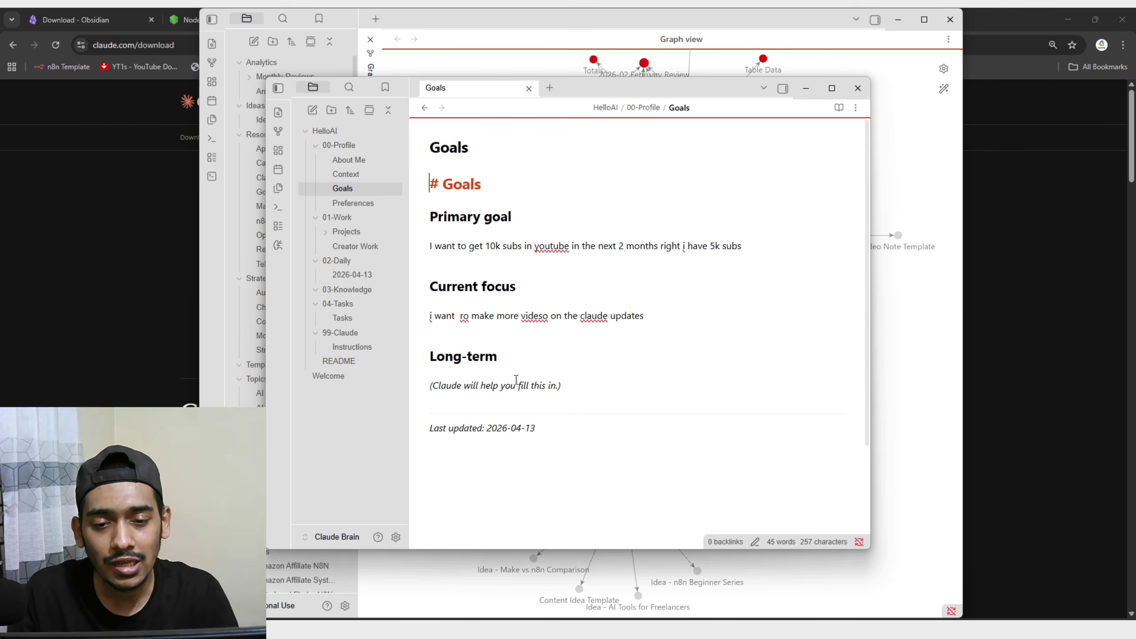
Minimize both Obsidian vault windows and review Claude's suggested topics and weekly recommendation in Claude Desktop
click(805, 88)
click(898, 21)
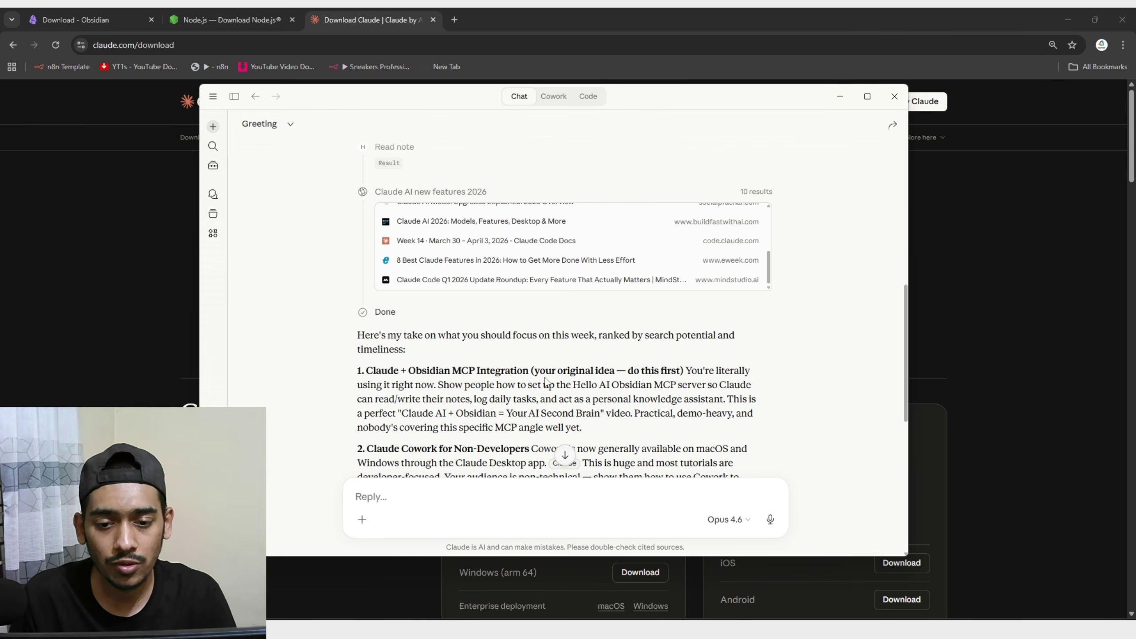
scroll(545, 380, up, 3)
scroll(536, 387, down, 10)
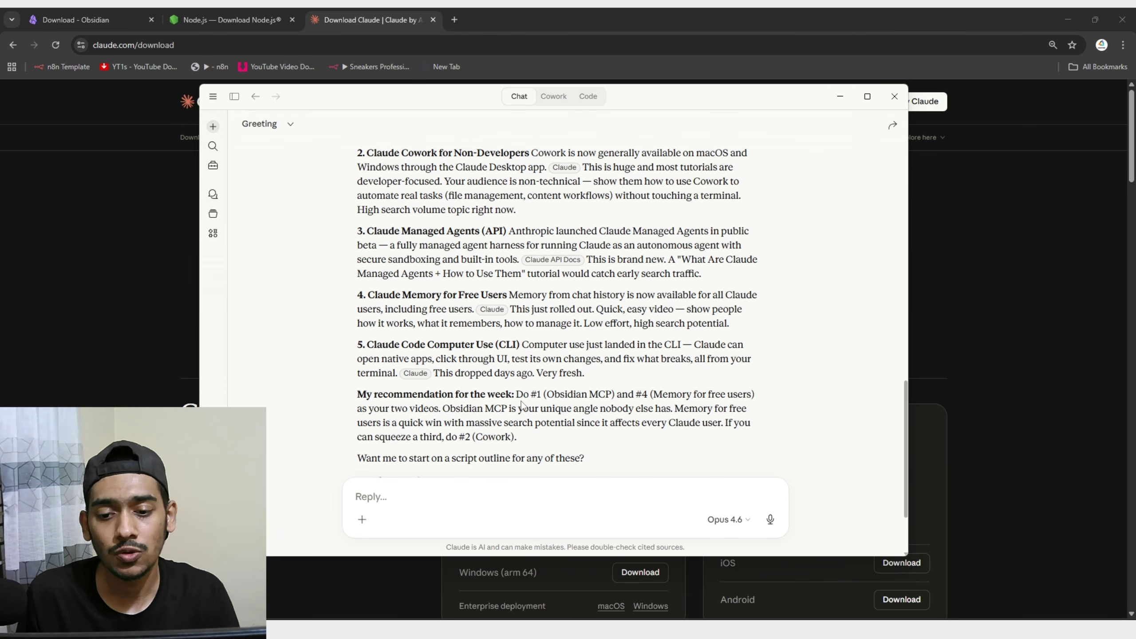
scroll(537, 417, down, 3)
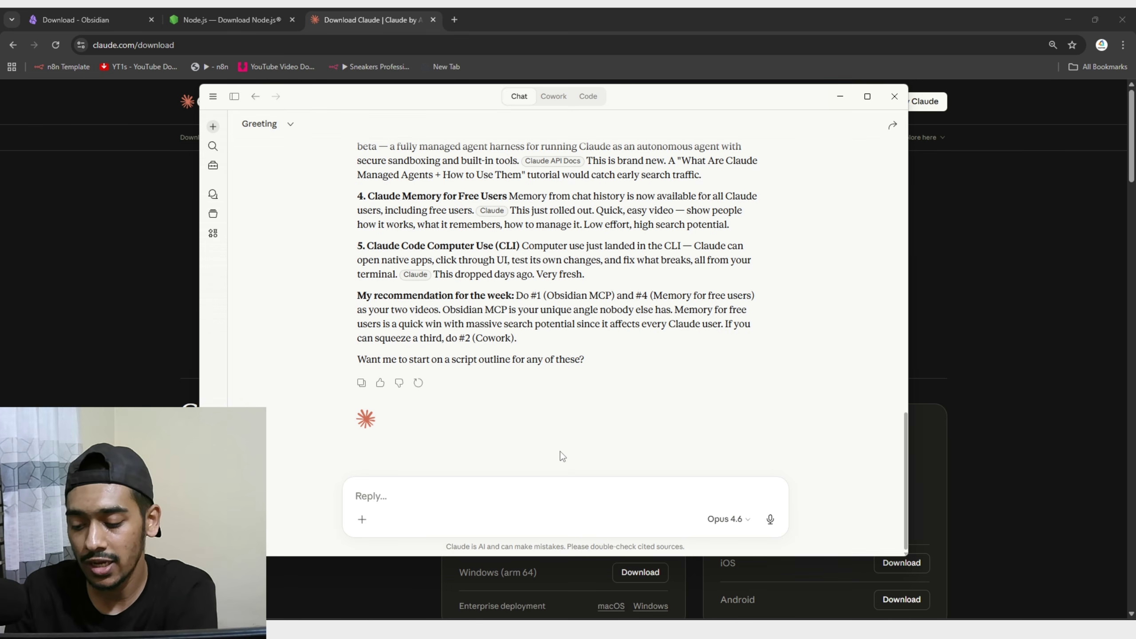
Send Claude "add this things in the obsidian" and always allow it to use Append note from hello-ai-obsidian
text(add this things i)
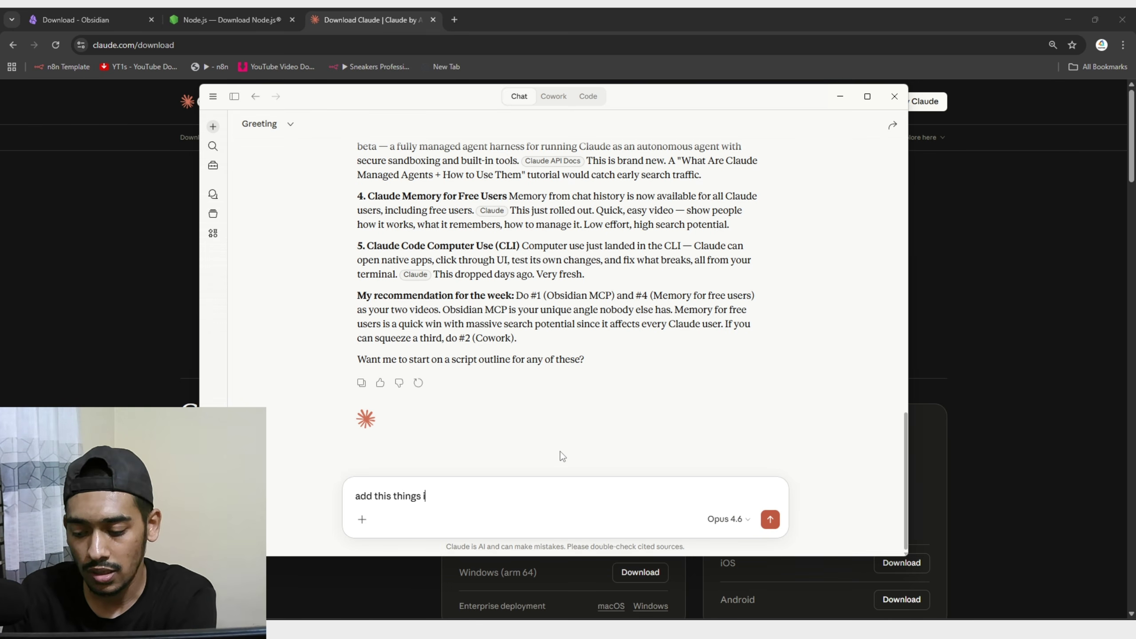
text(n the obsidian)
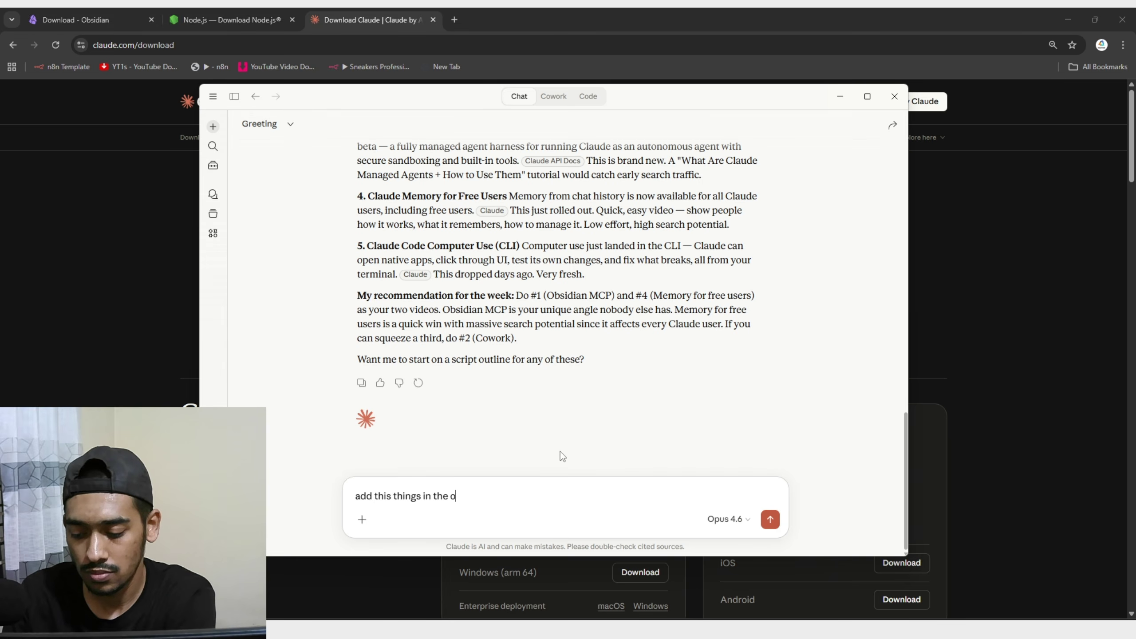
key(Return)
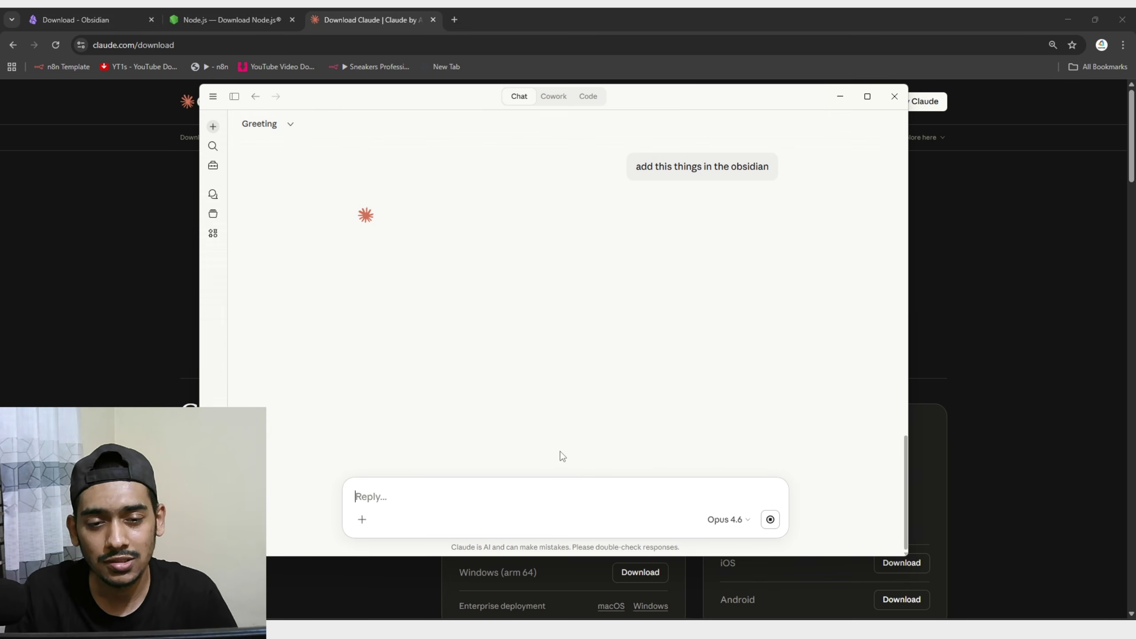
scroll(530, 244, up, 10)
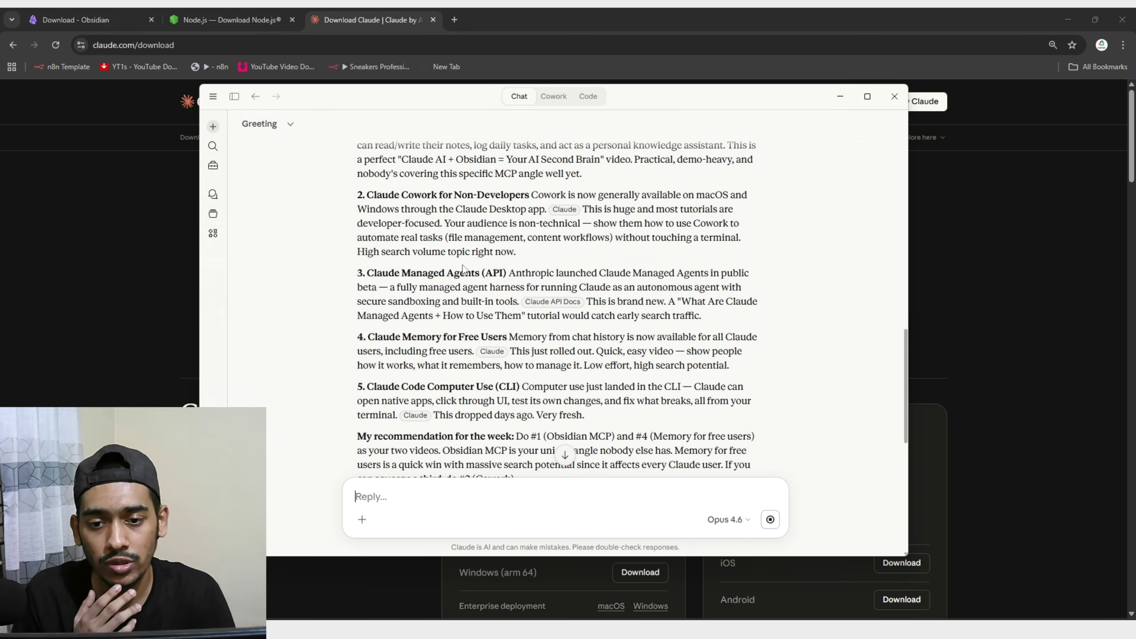
scroll(400, 309, down, 10)
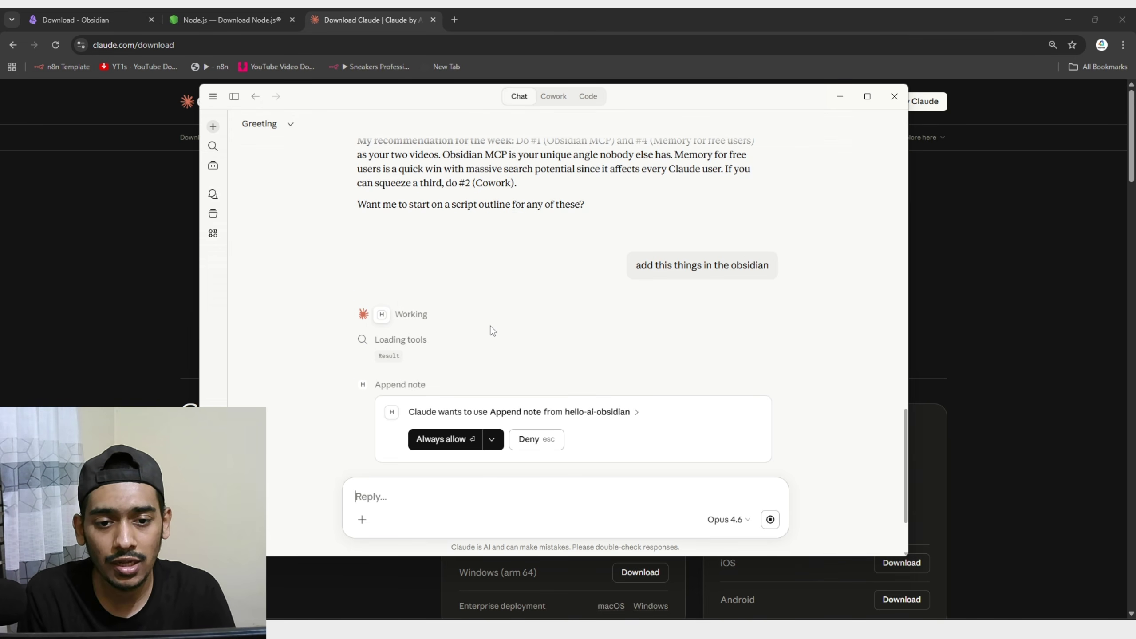
scroll(490, 330, down, 2)
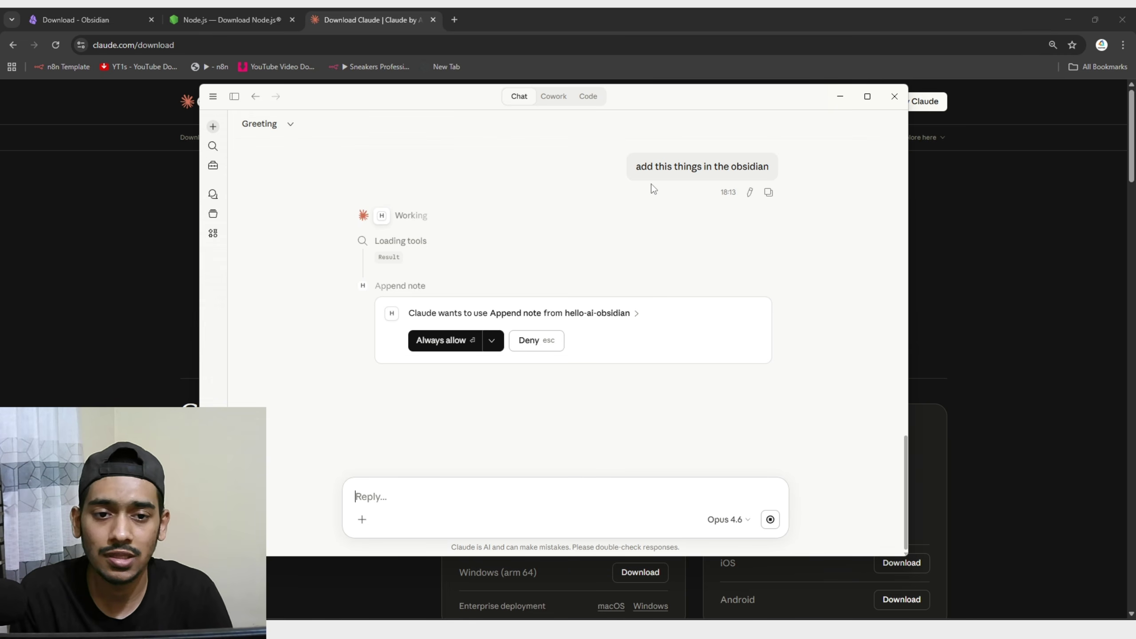
click(433, 339)
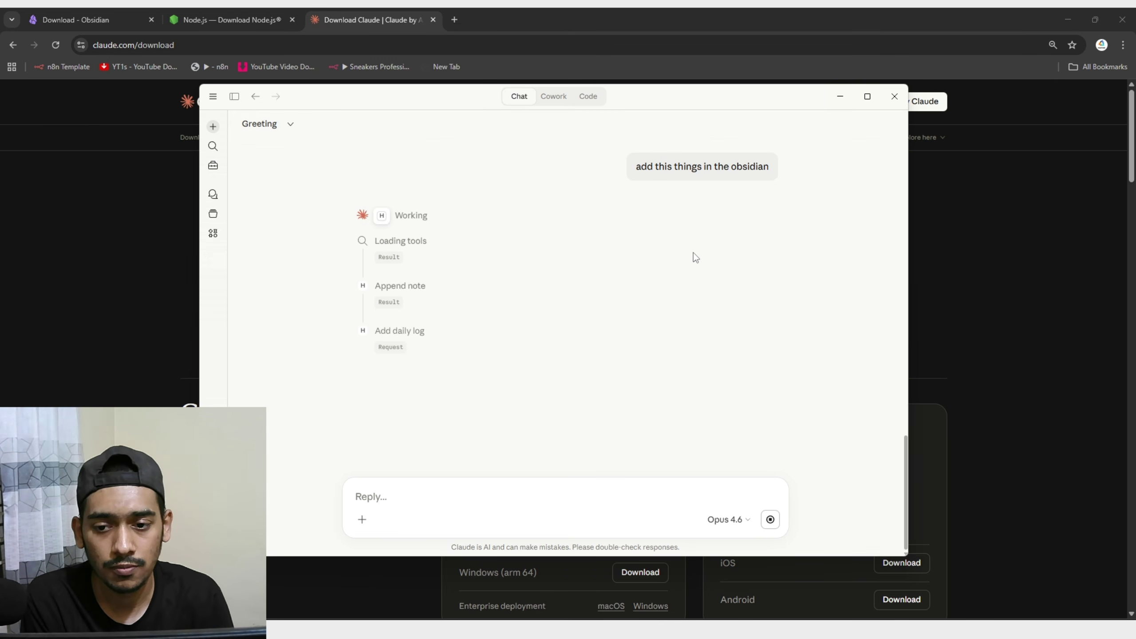
Switch to the Claude Brain vault in Obsidian and check the 2026-04-13 note in 02-Daily for the added entry
click(765, 629)
click(766, 629)
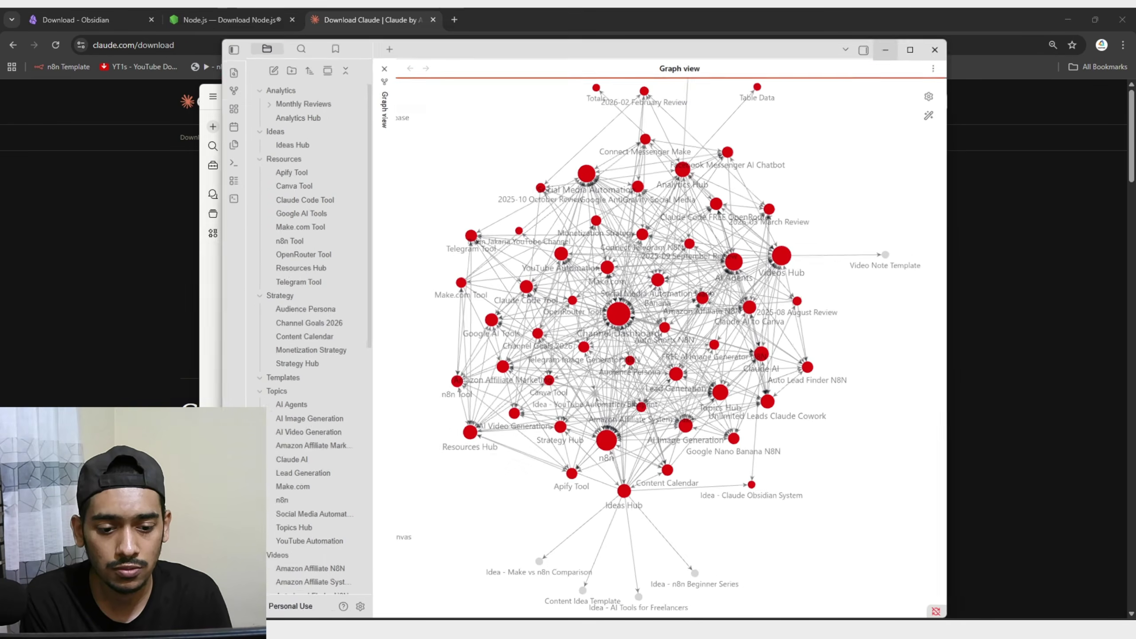
click(353, 274)
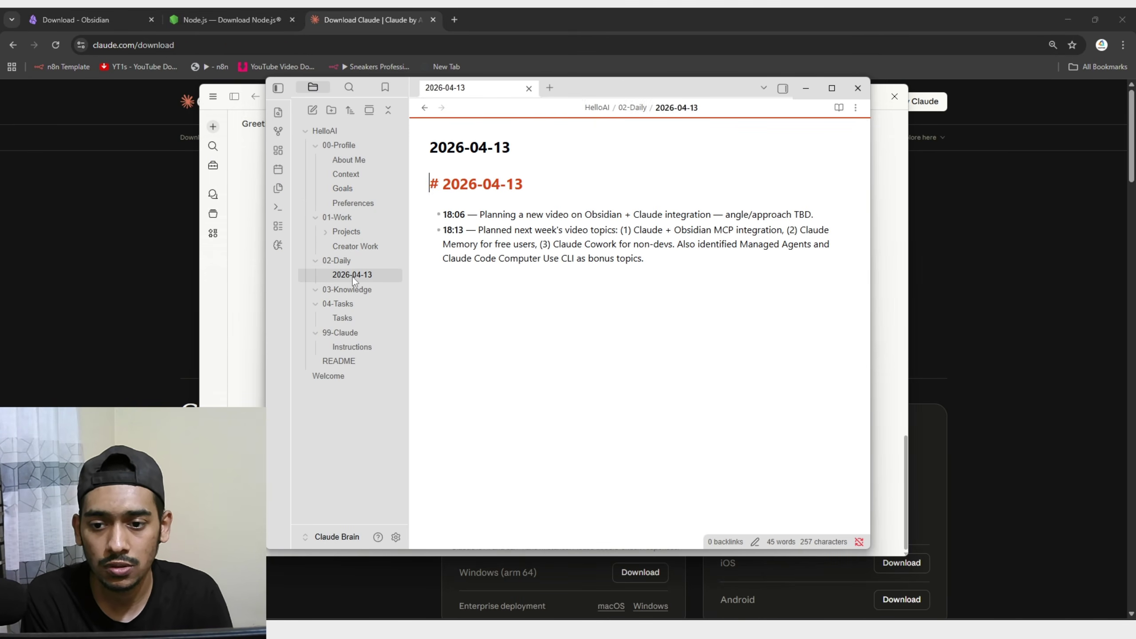
Highlight the 18:13 entry about next week's video topics and its timestamp in the 2026-04-13 note
drag(478, 229, 658, 262)
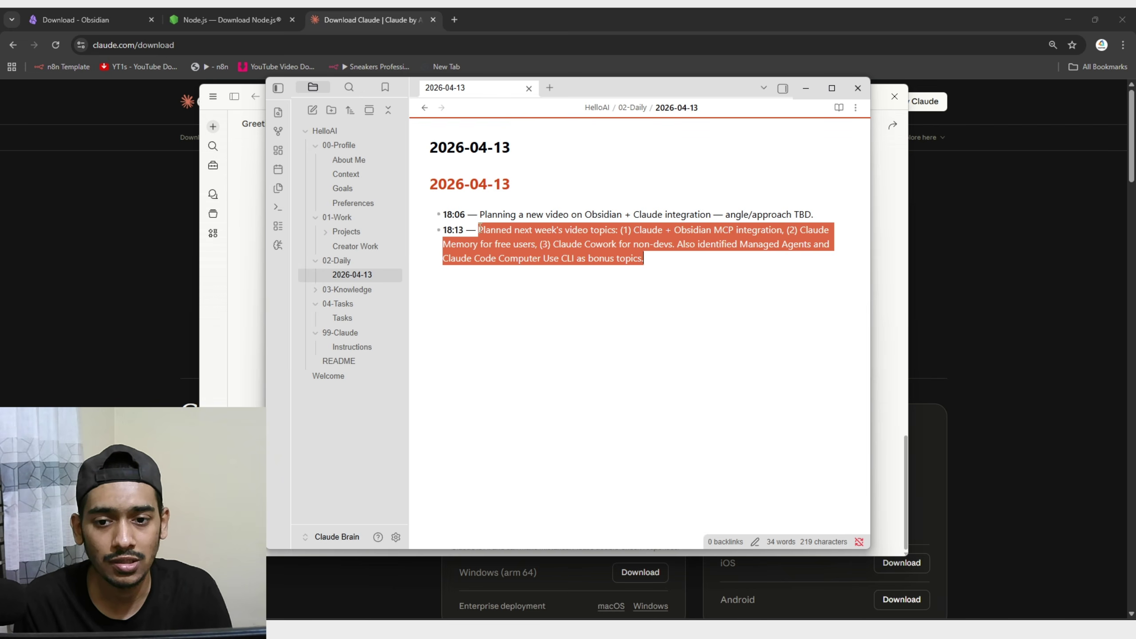
drag(465, 231, 448, 231)
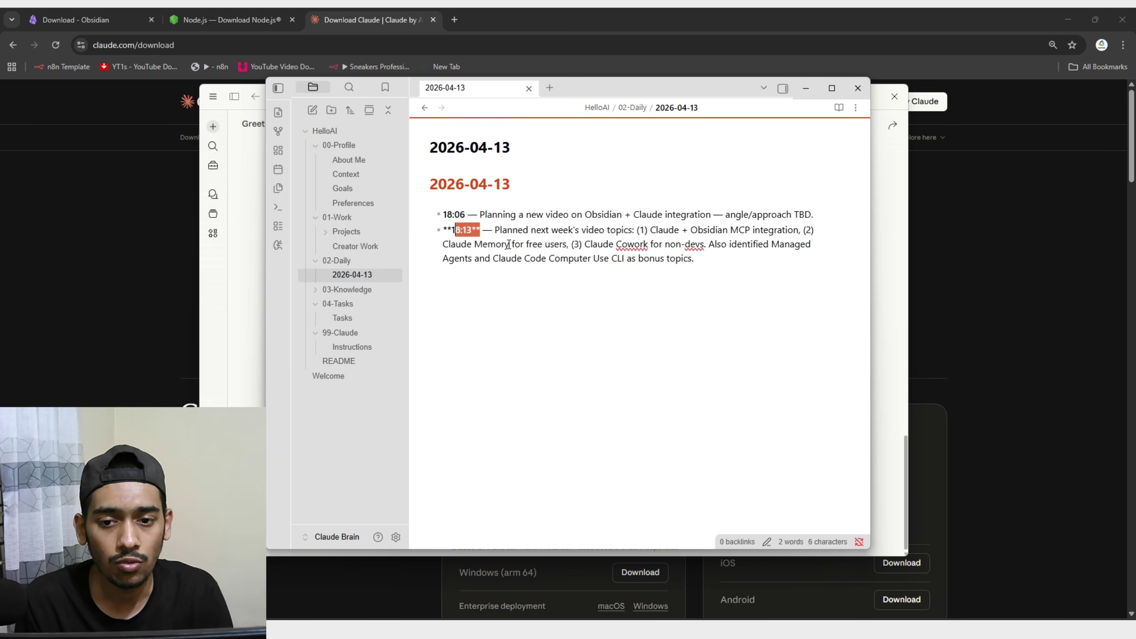
click(734, 312)
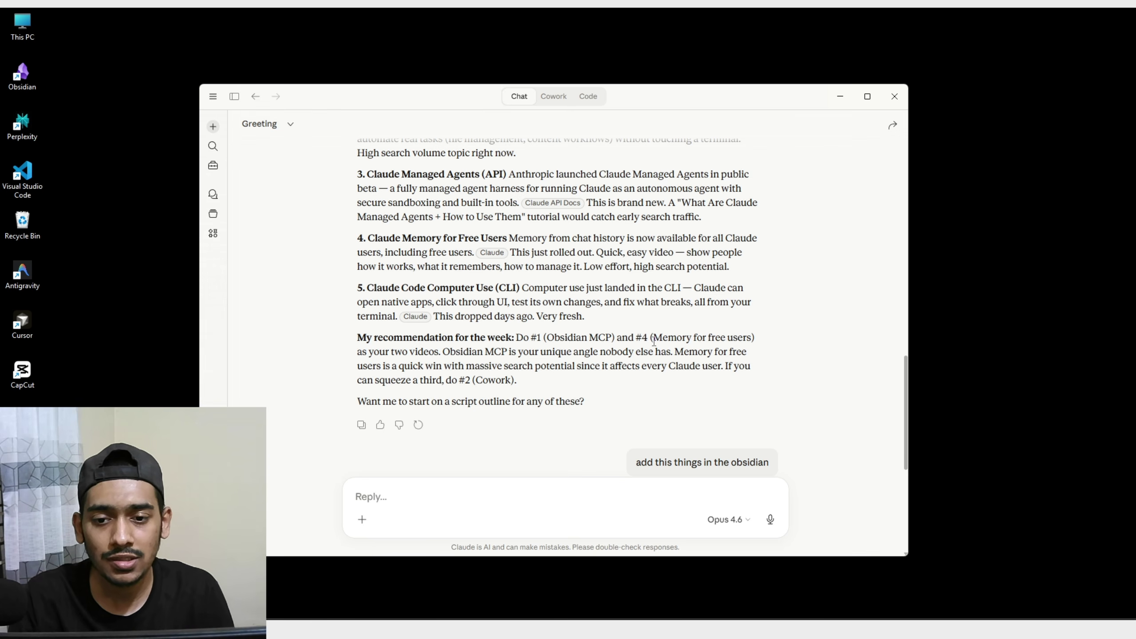
Review Claude's reply about the added topics in Claude Desktop and briefly bring up the other Obsidian vault's graph view
scroll(654, 341, up, 10)
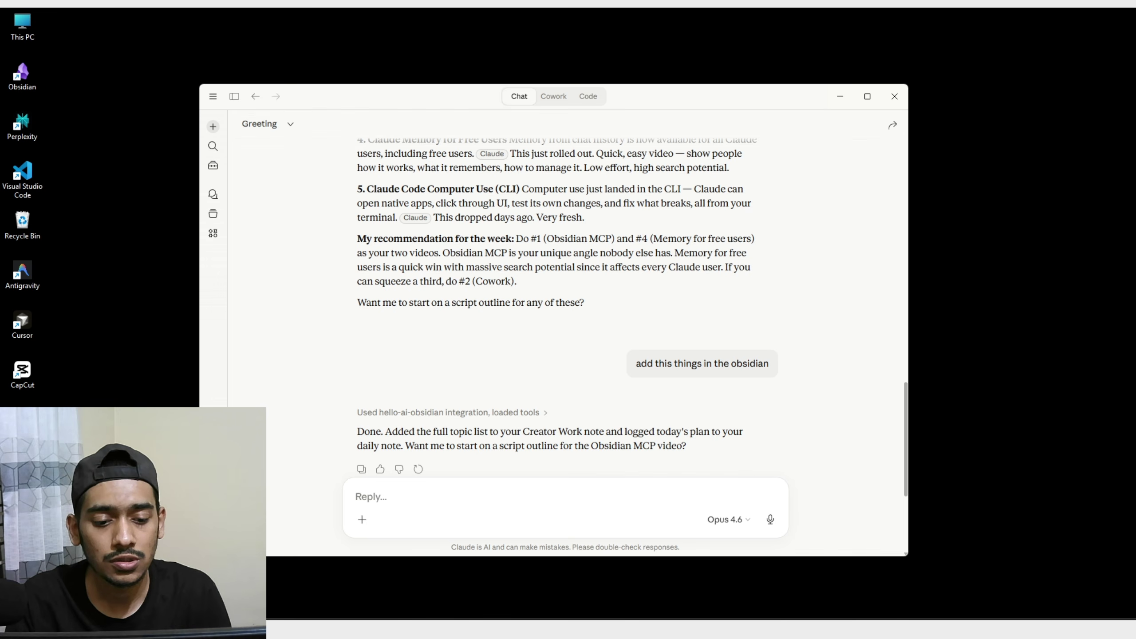
click(765, 629)
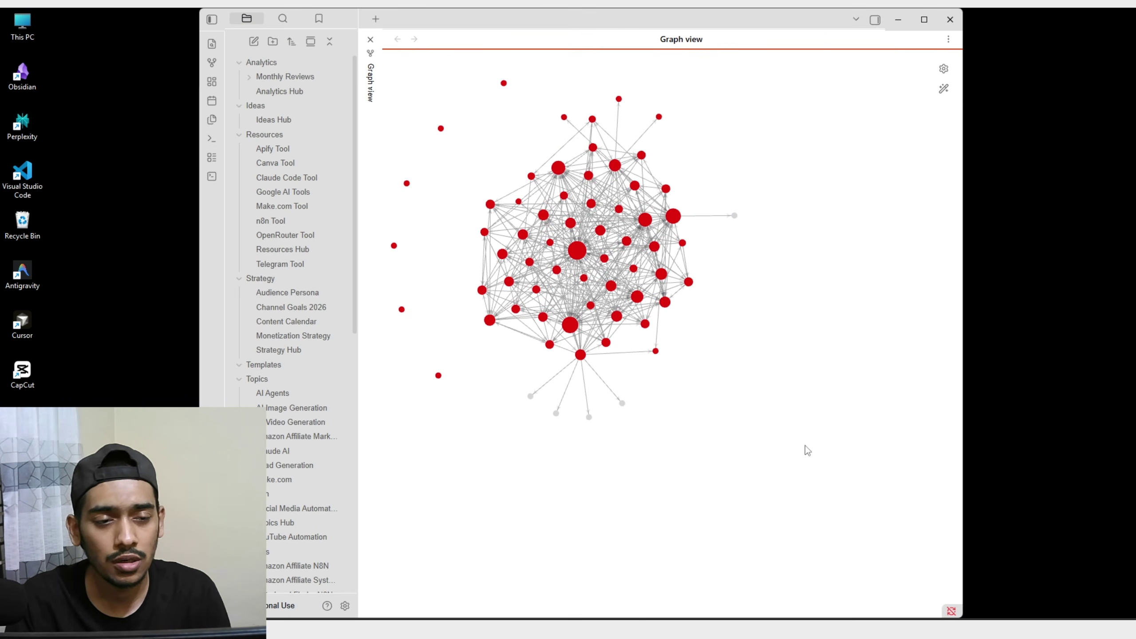
click(900, 20)
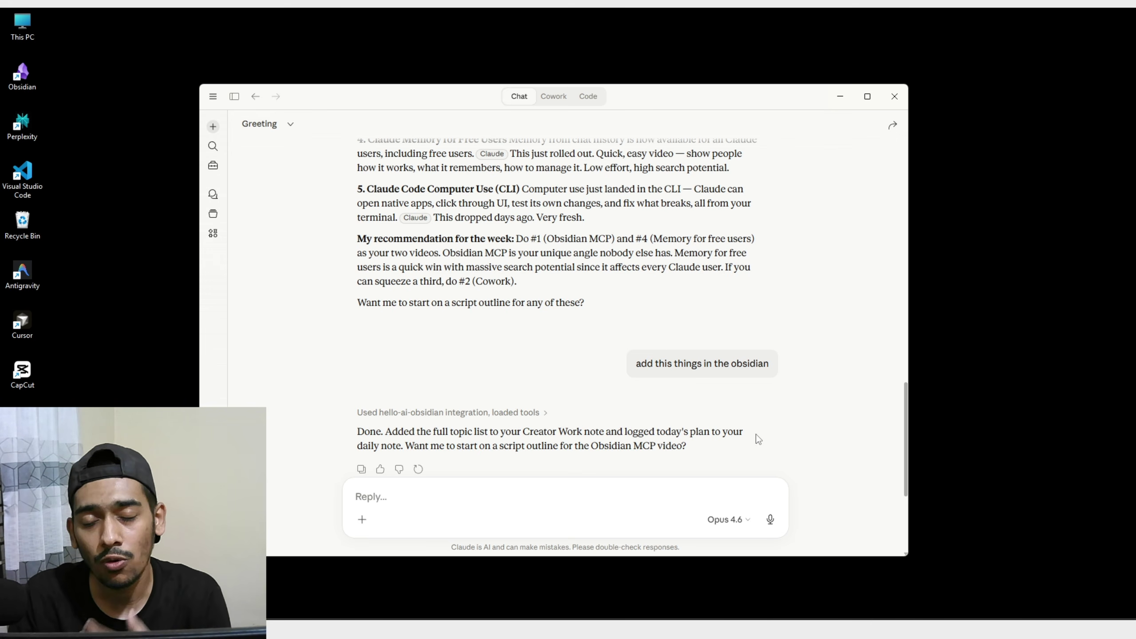
Maximize Claude Desktop and open the Capabilities section of its settings
click(867, 97)
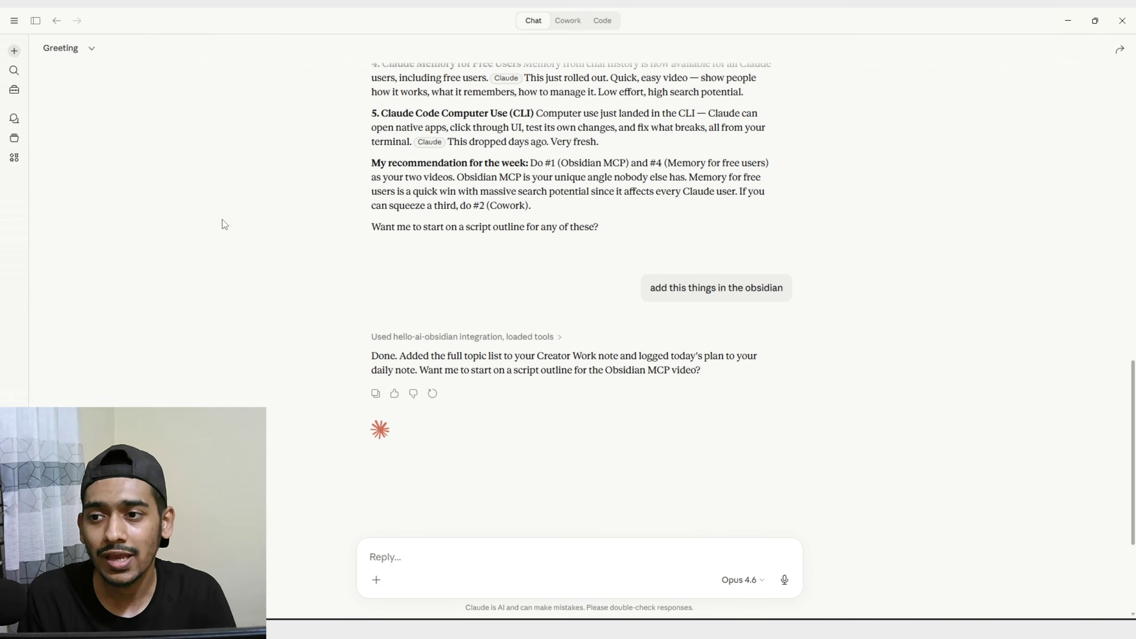
click(14, 21)
mouse_move(32, 41)
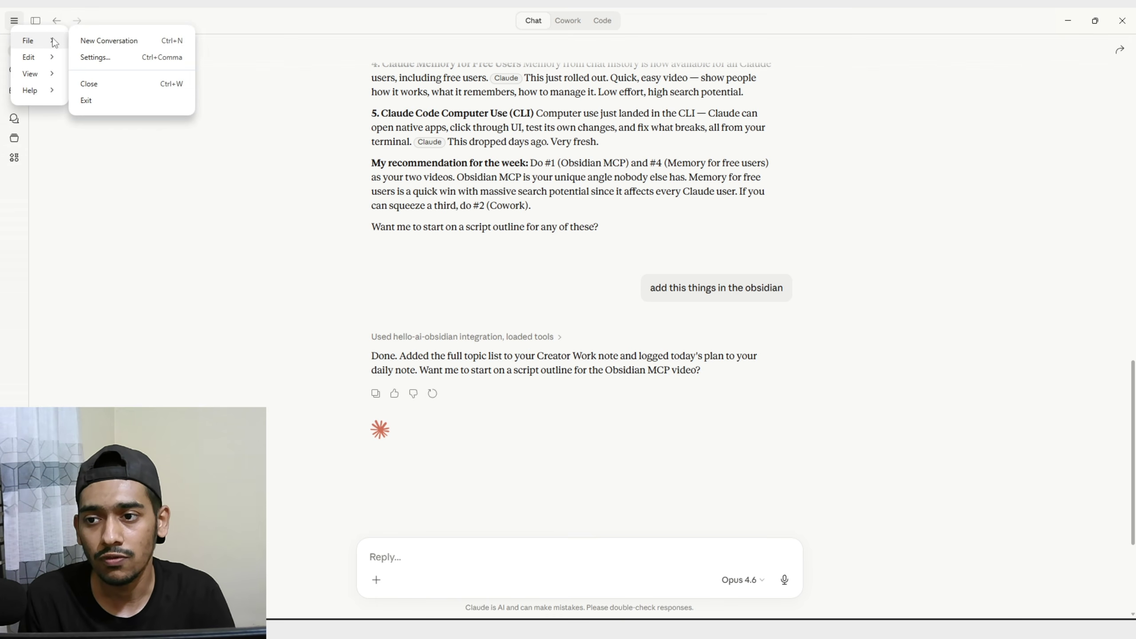
click(99, 56)
click(304, 241)
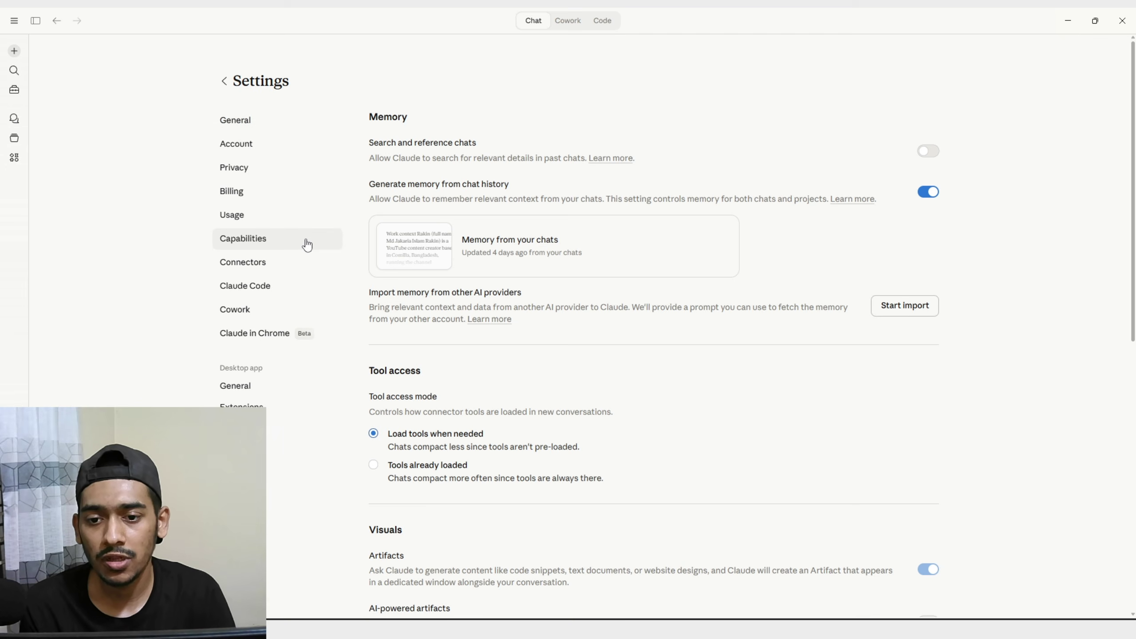
Open the memory generated from chats, read through the summary, and close it
click(518, 247)
scroll(513, 389, down, 3)
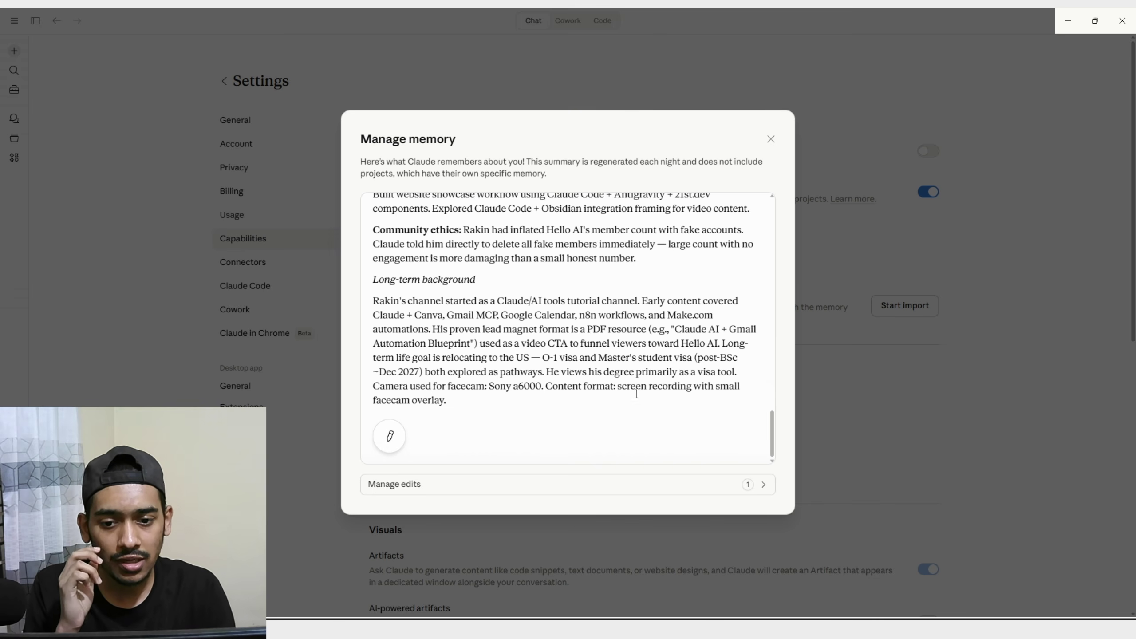
scroll(480, 338, up, 15)
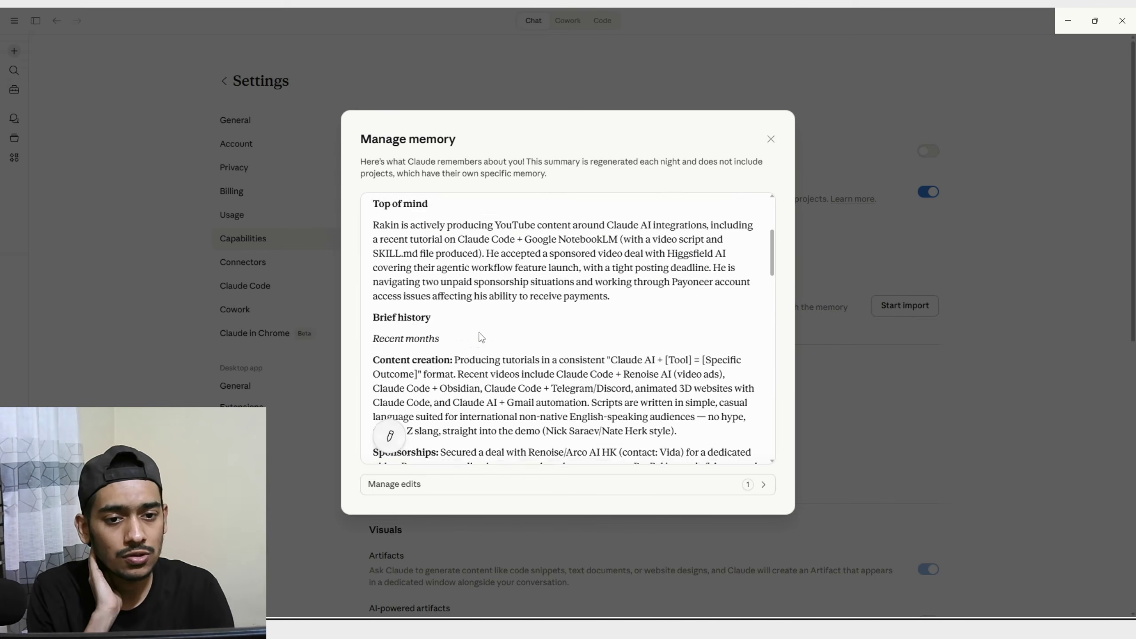
click(772, 146)
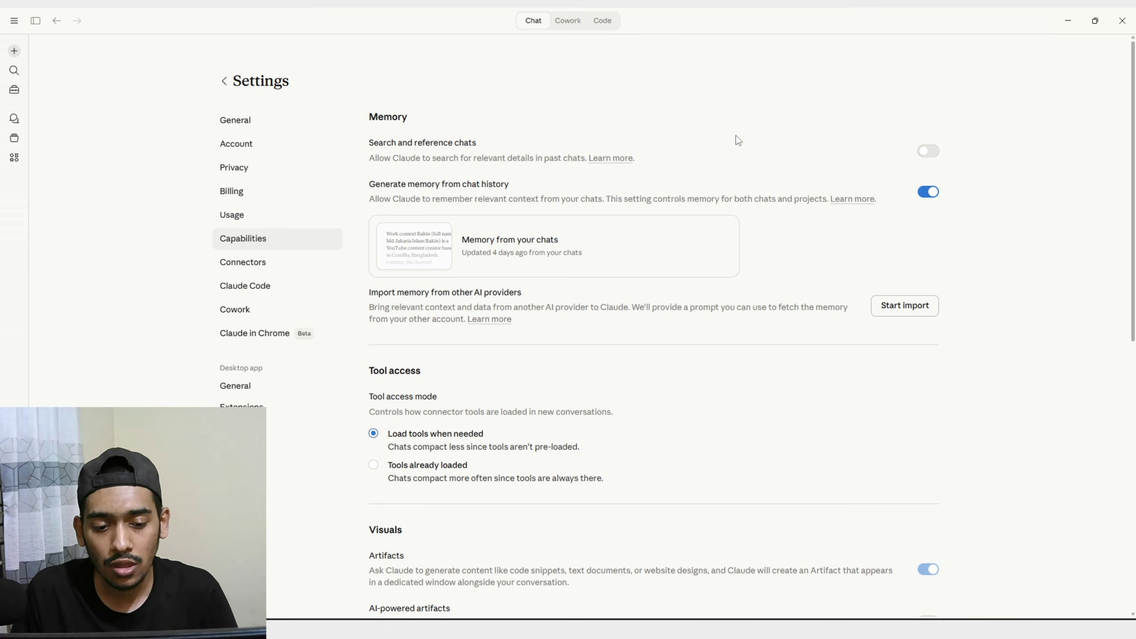
Switch to the other Obsidian vault and examine its note connections in the graph view and its list of notes
key(alt+Tab)
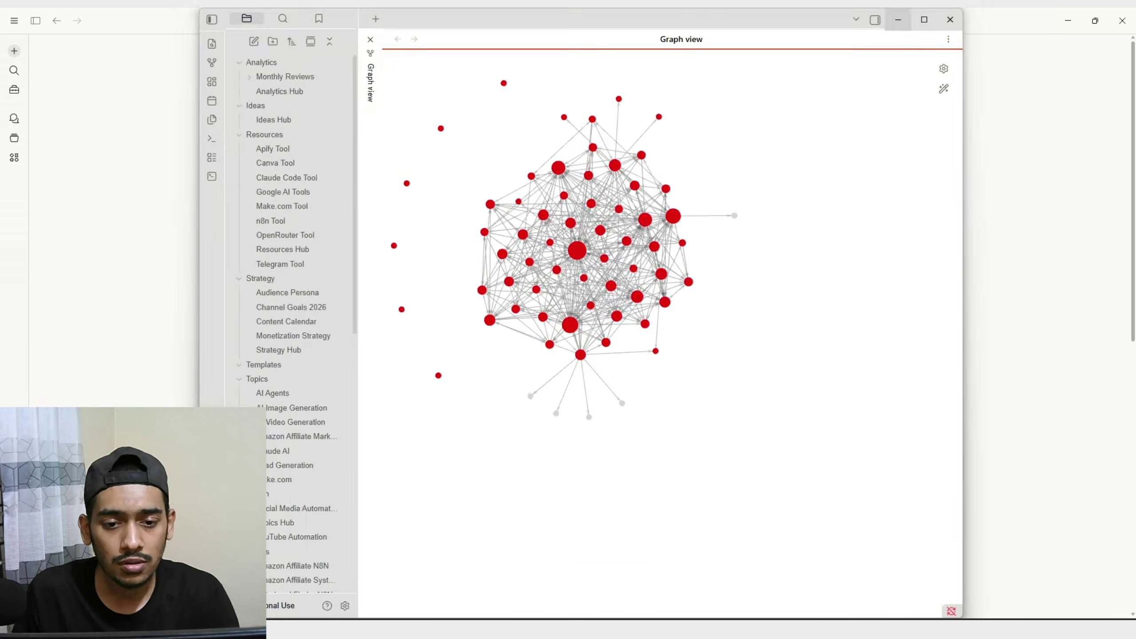
drag(788, 482, 824, 474)
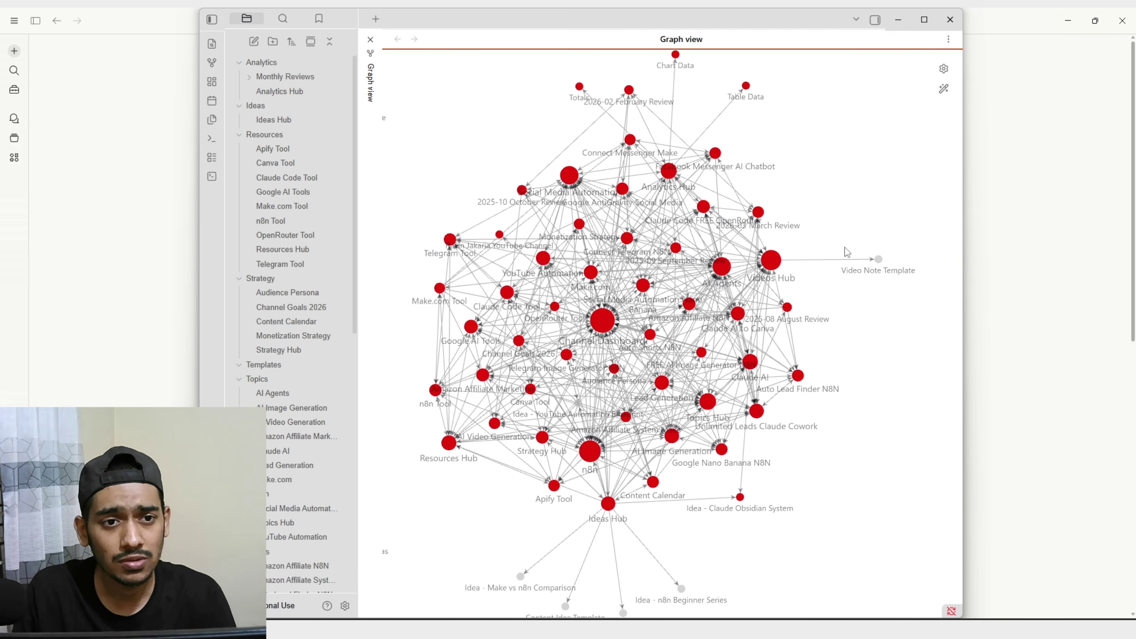
scroll(286, 286, down, 5)
scroll(285, 312, down, 5)
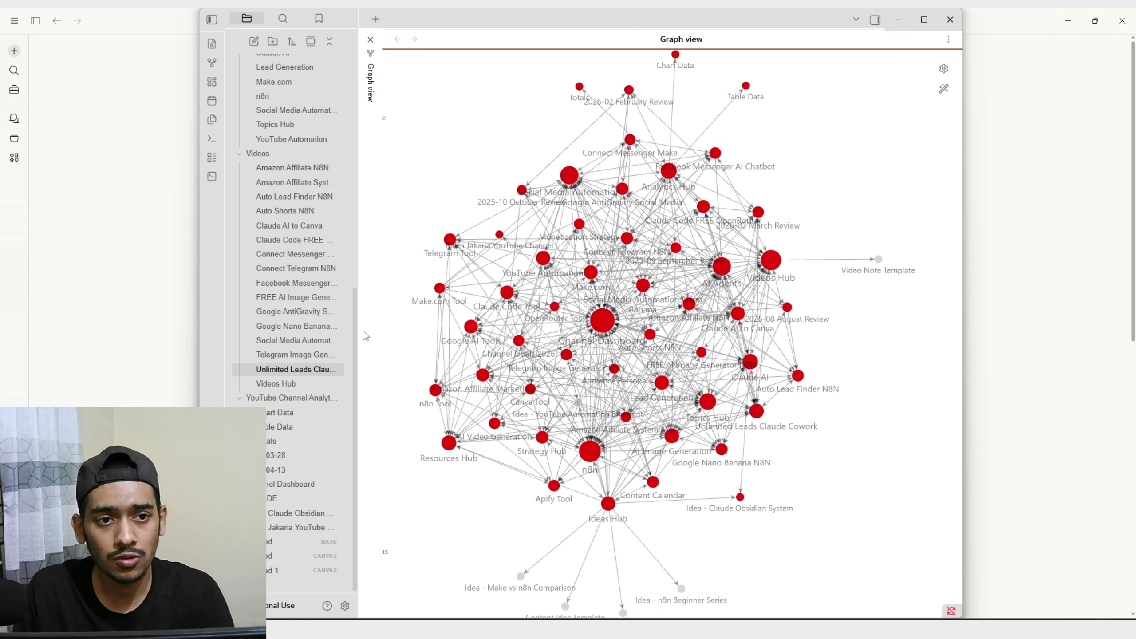
Leave Claude's settings for the Greeting chat, and switch back to the Obsidian vault's graph view
click(899, 19)
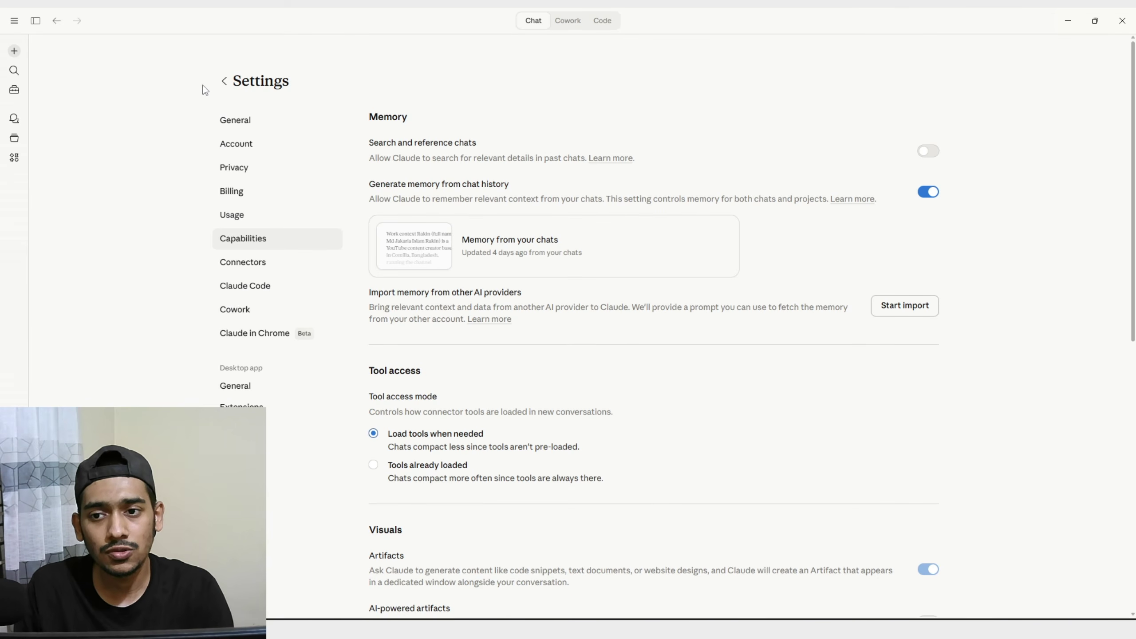
click(223, 83)
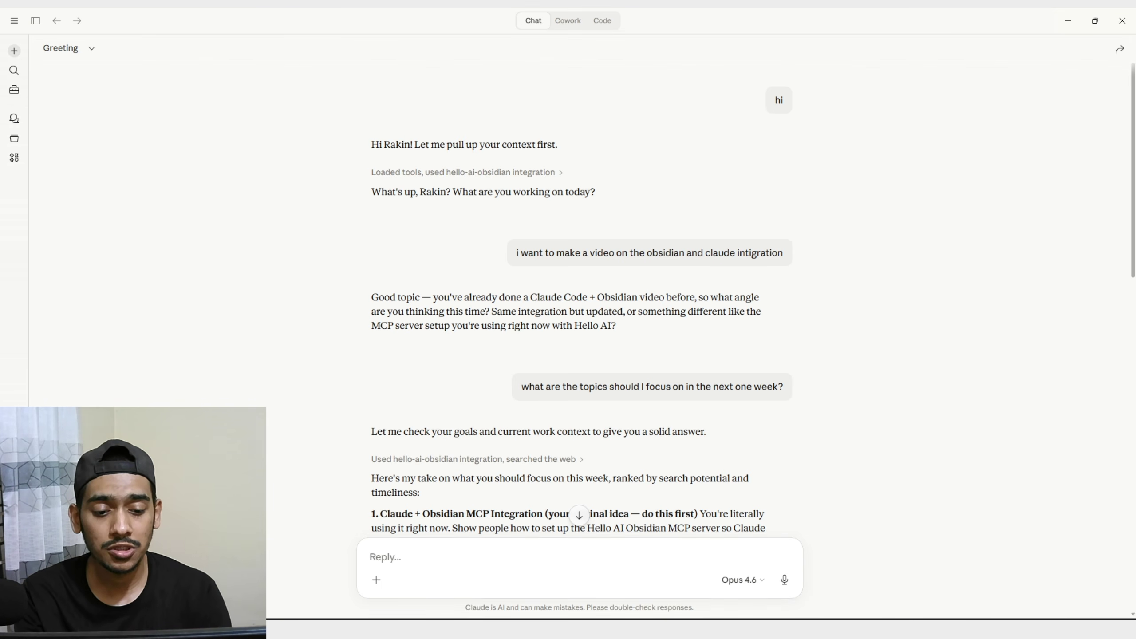
key(alt+Tab)
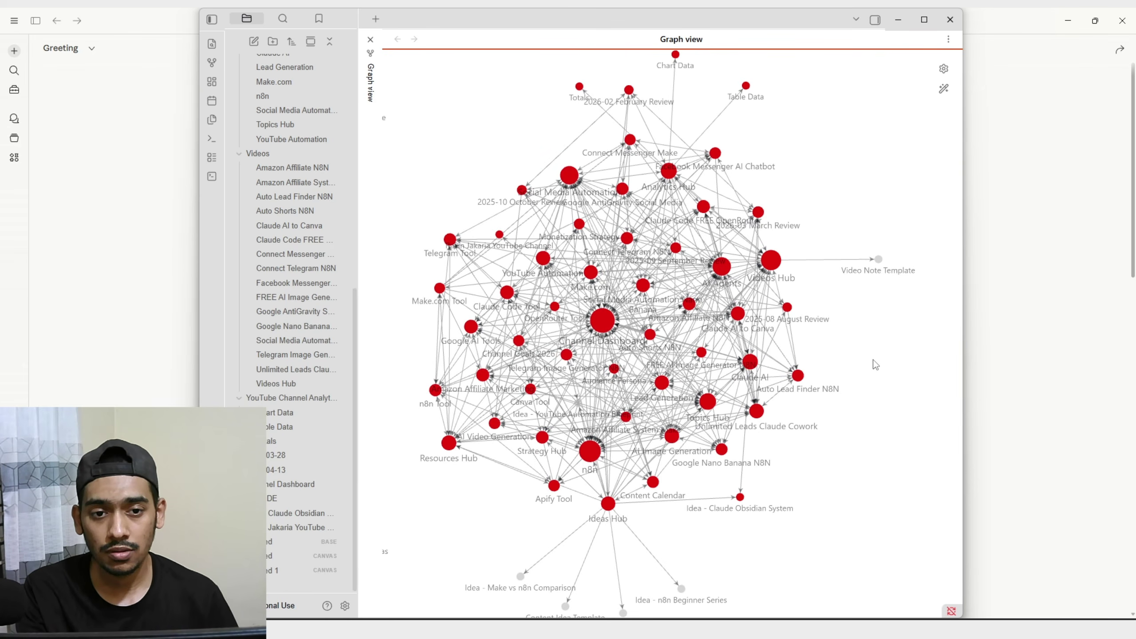